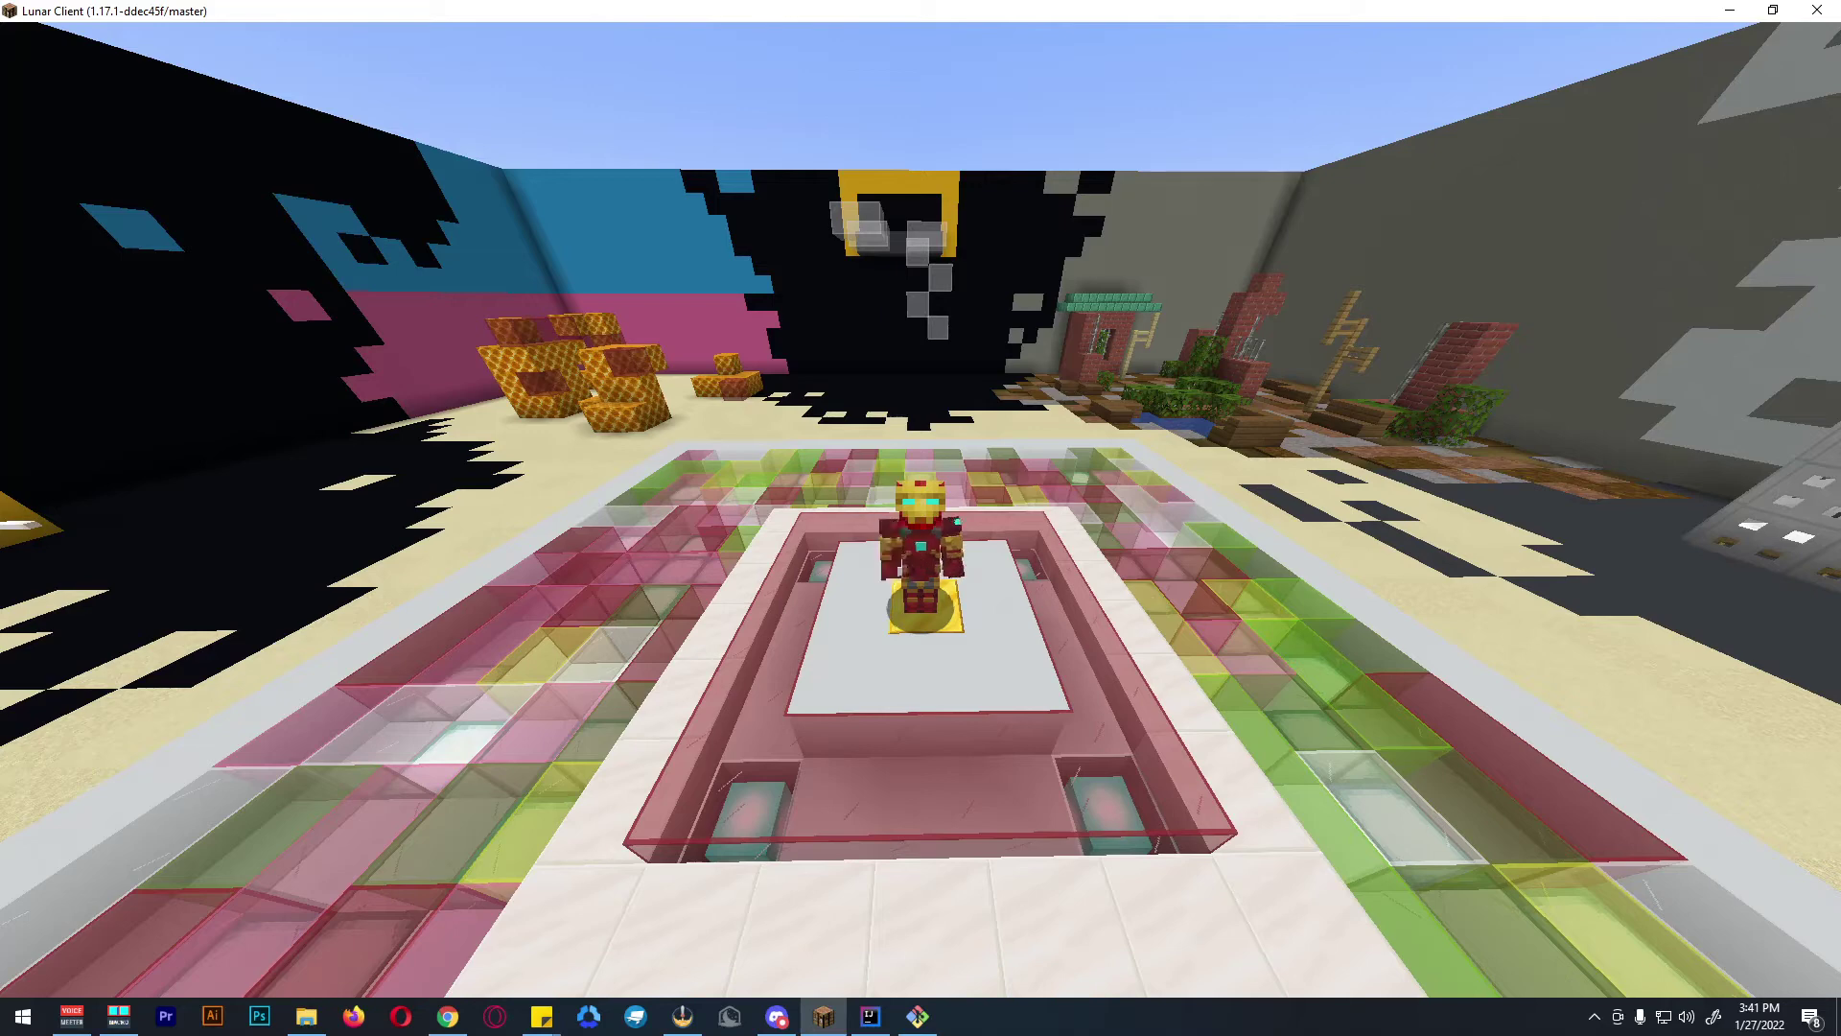
Step: Run /squidsetting to list the plugin's staff commands and review them in the chat
key(c)
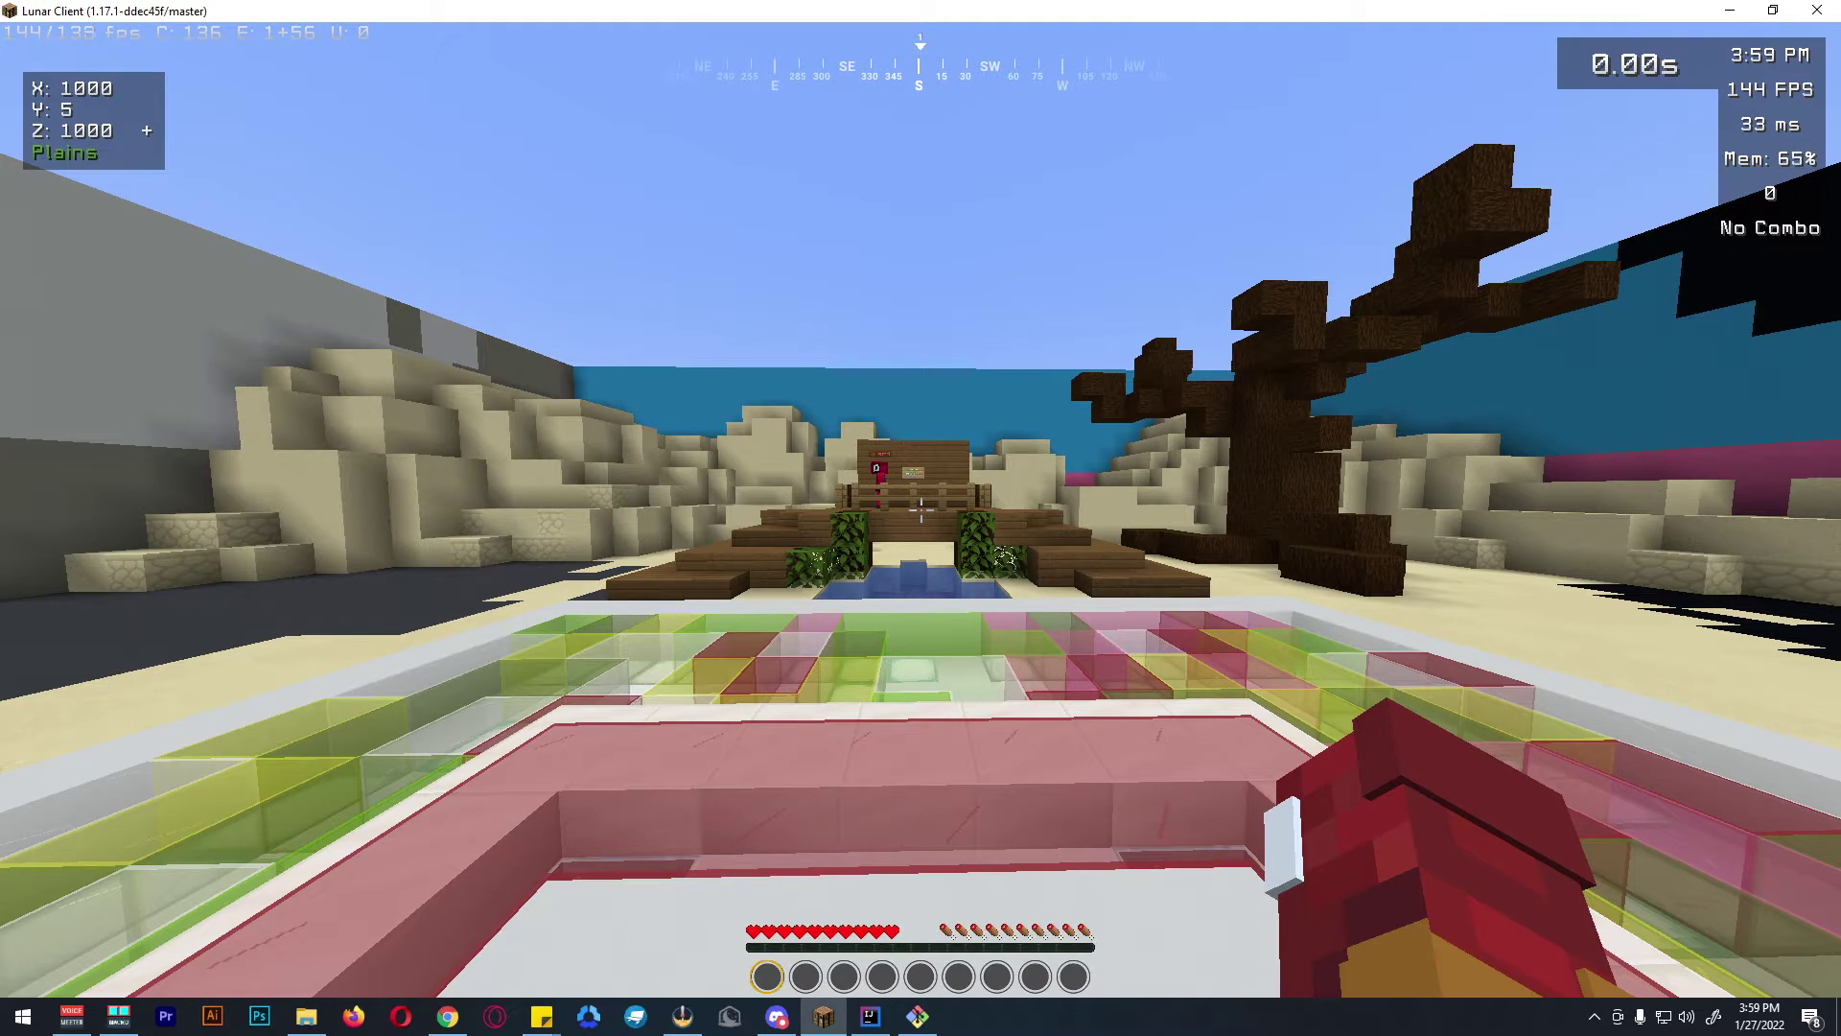
text(/squids)
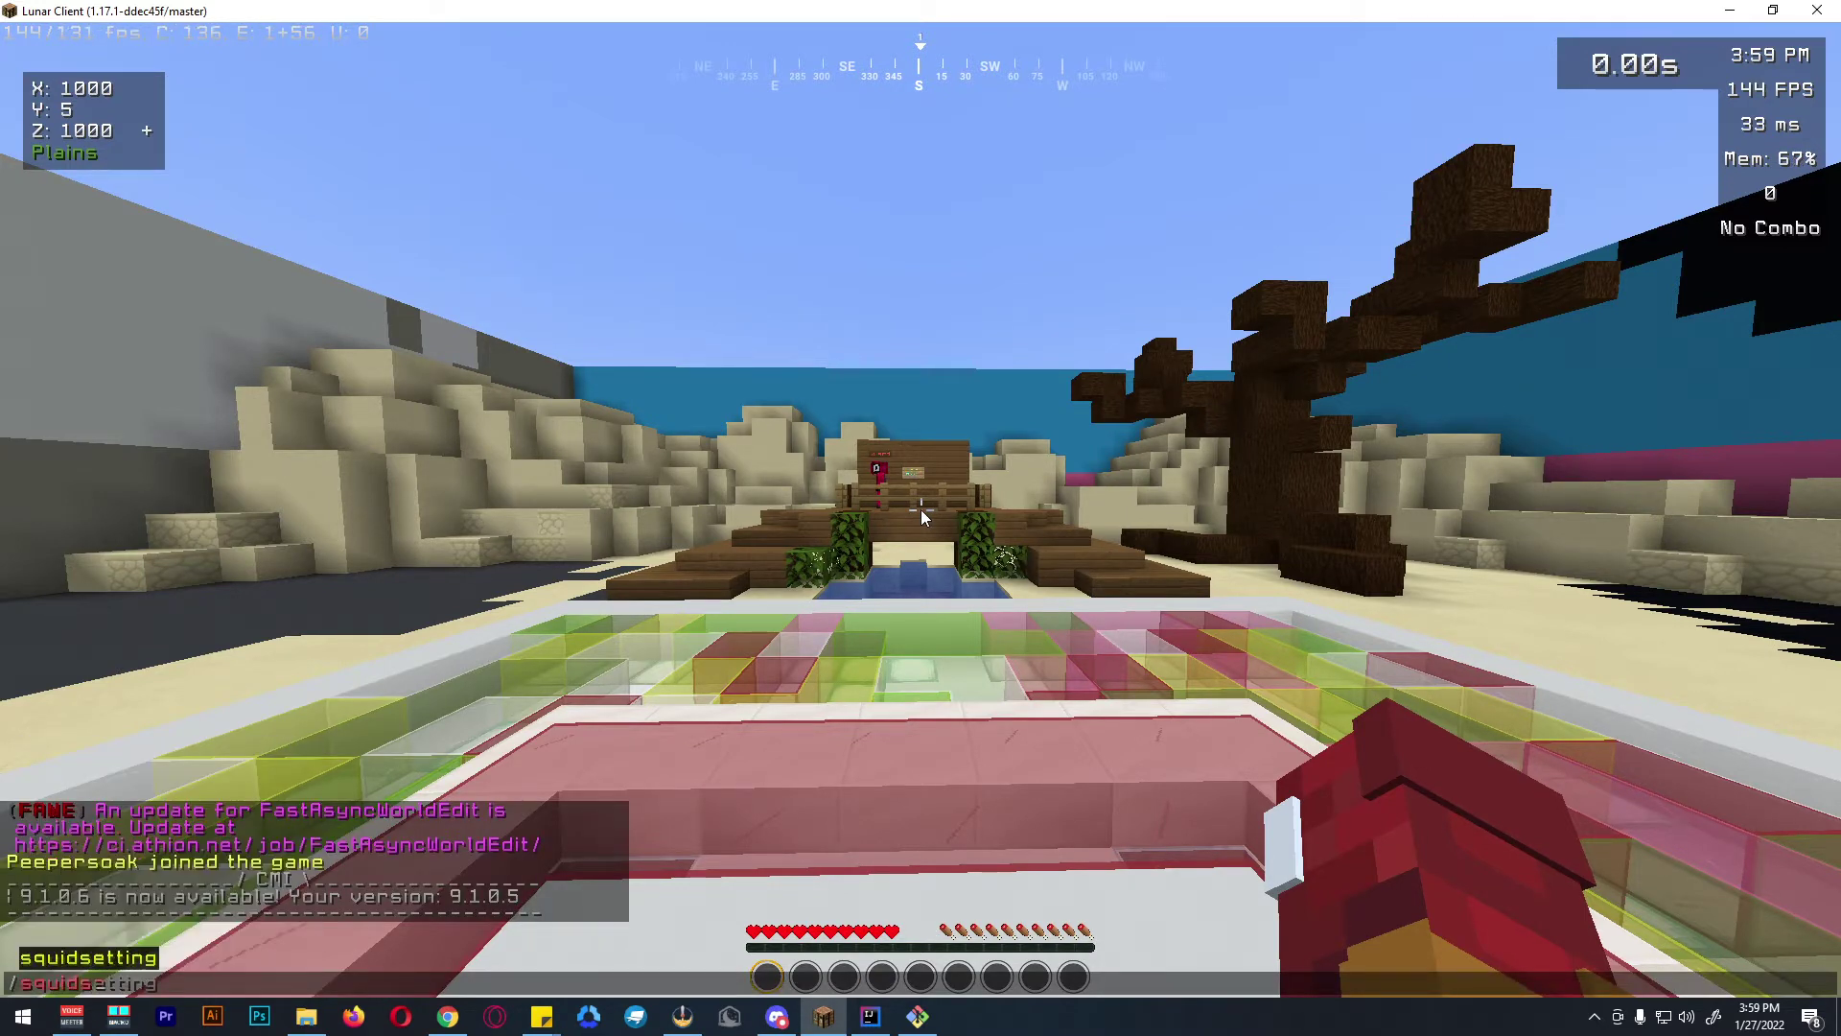
key(Tab)
key(Return)
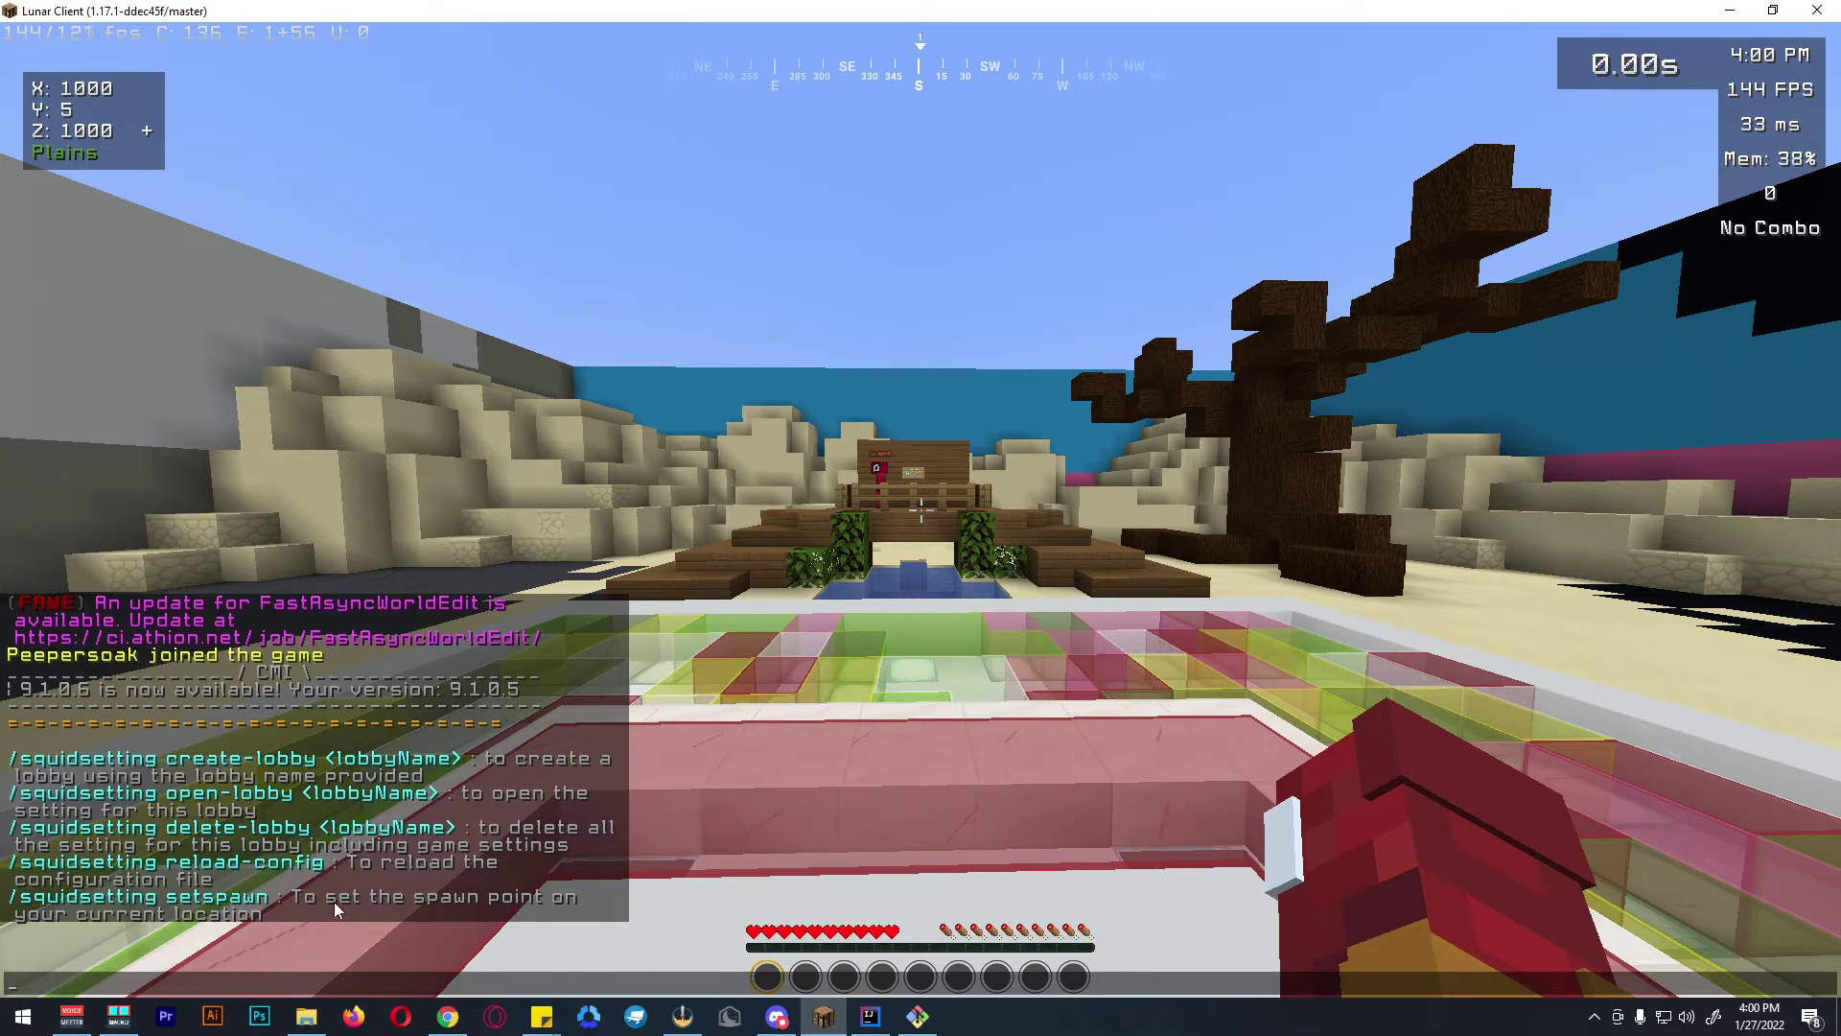
key(Escape)
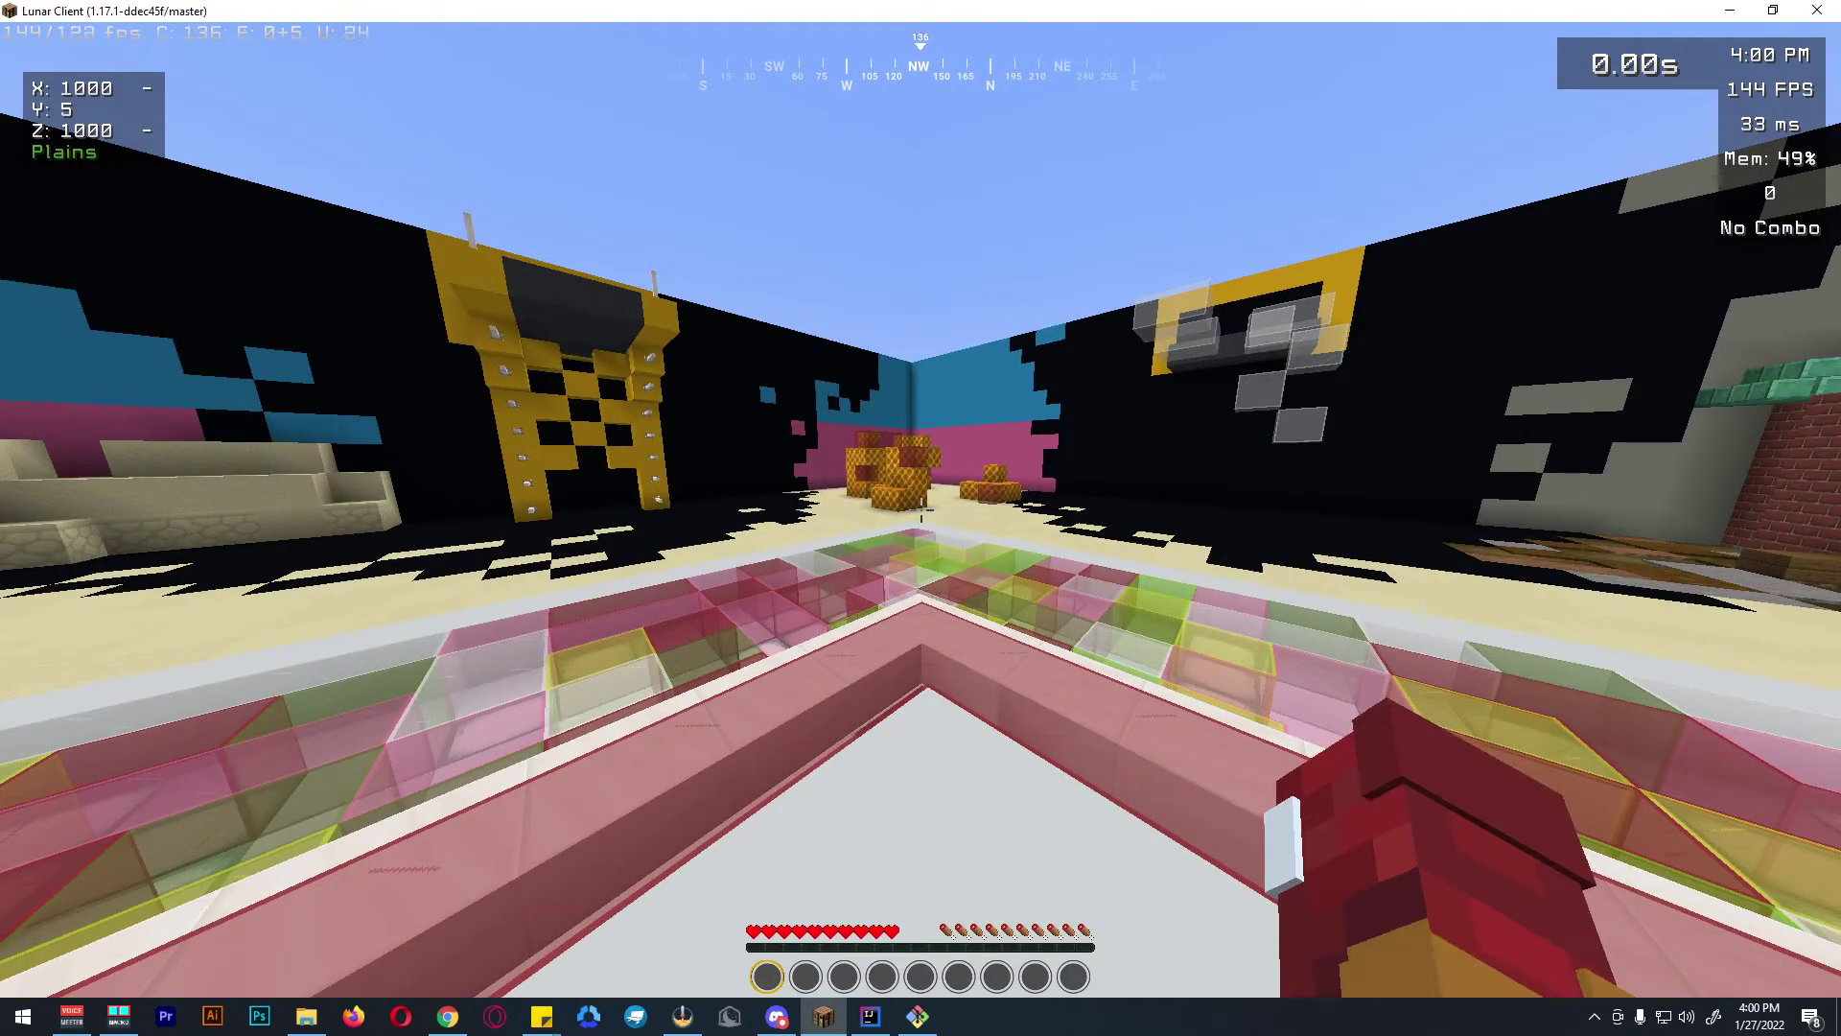
Step: Stand on the gold block at the centre of the platform and set the spawn point there with /ss setspawn
key(s)
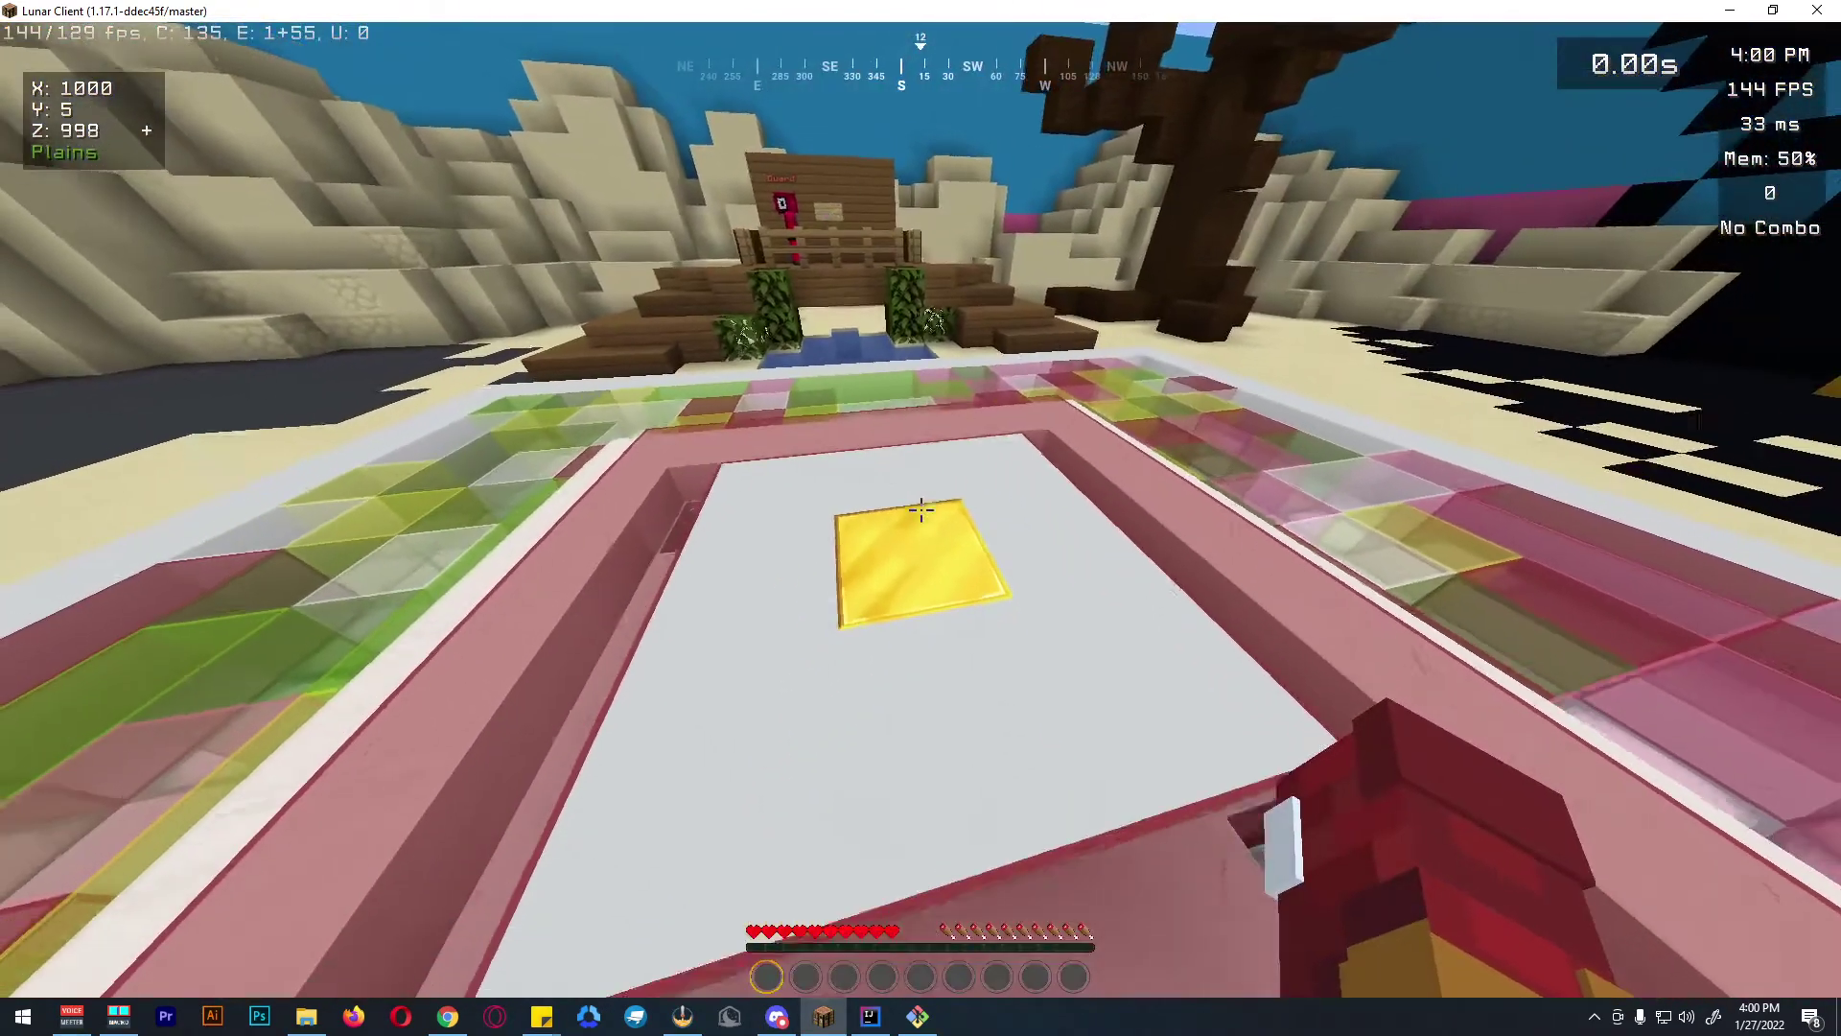
key(w)
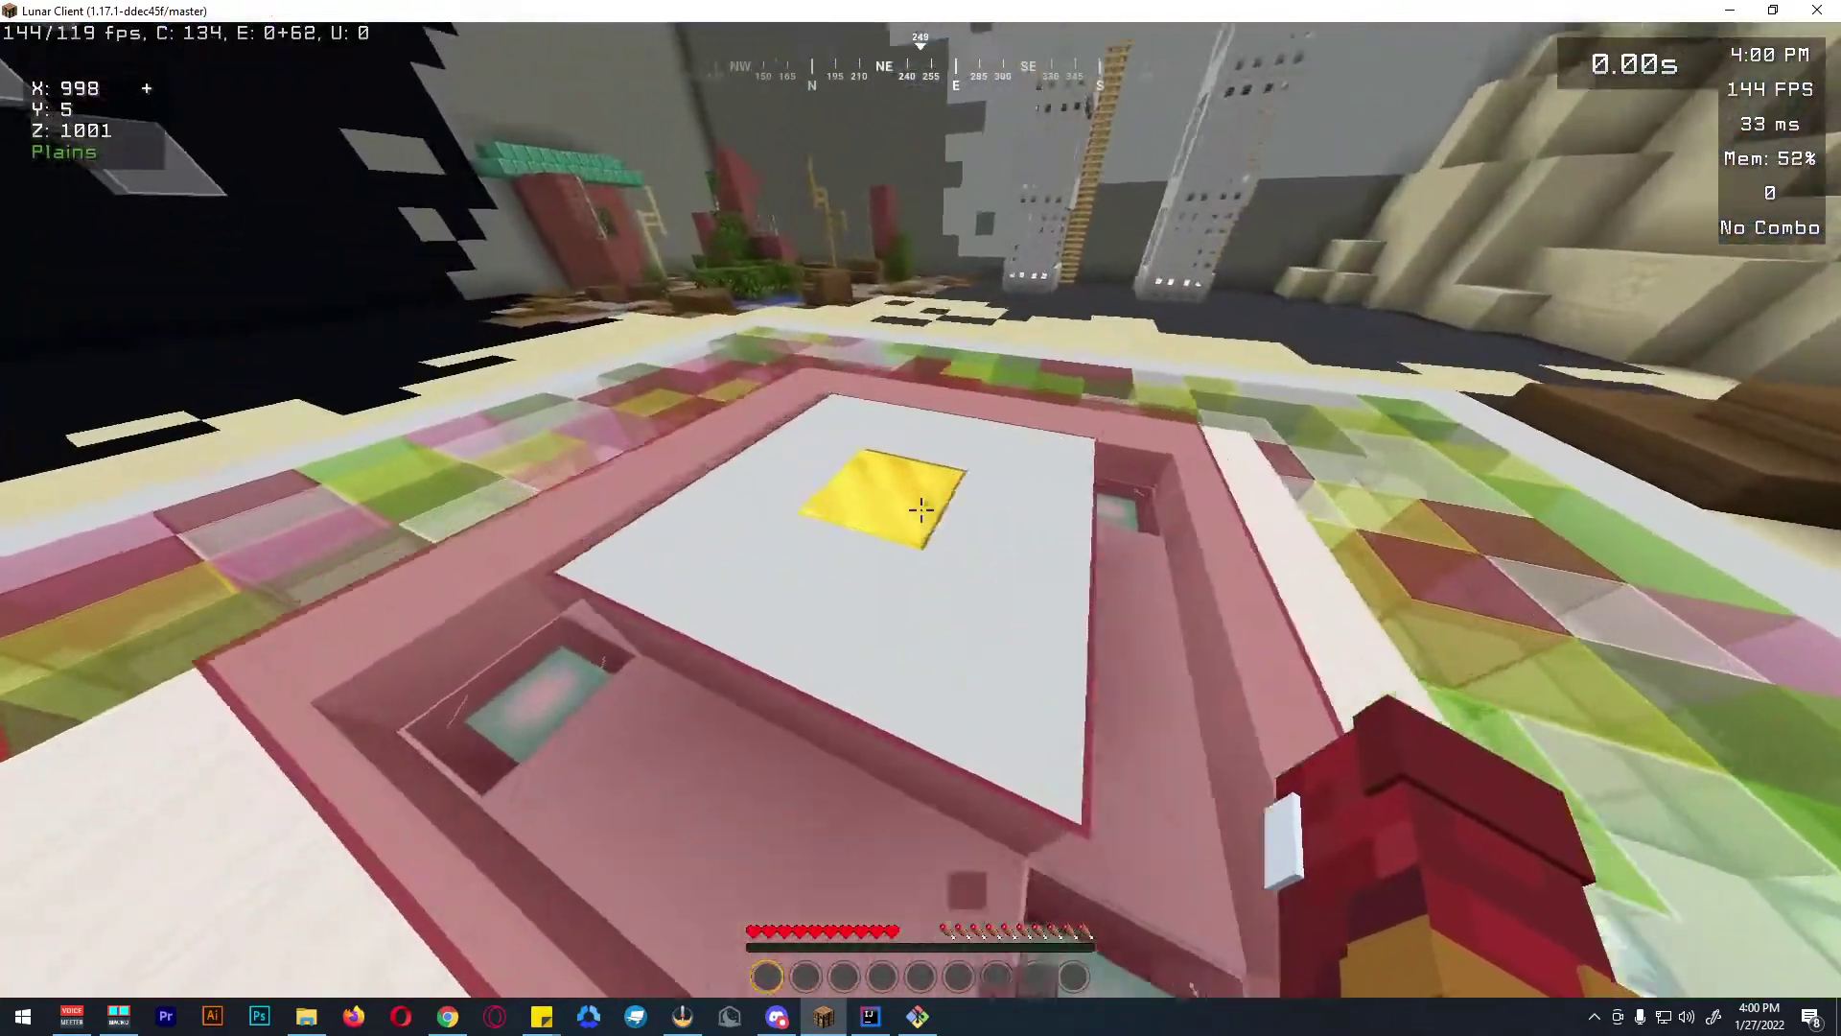
key(w)
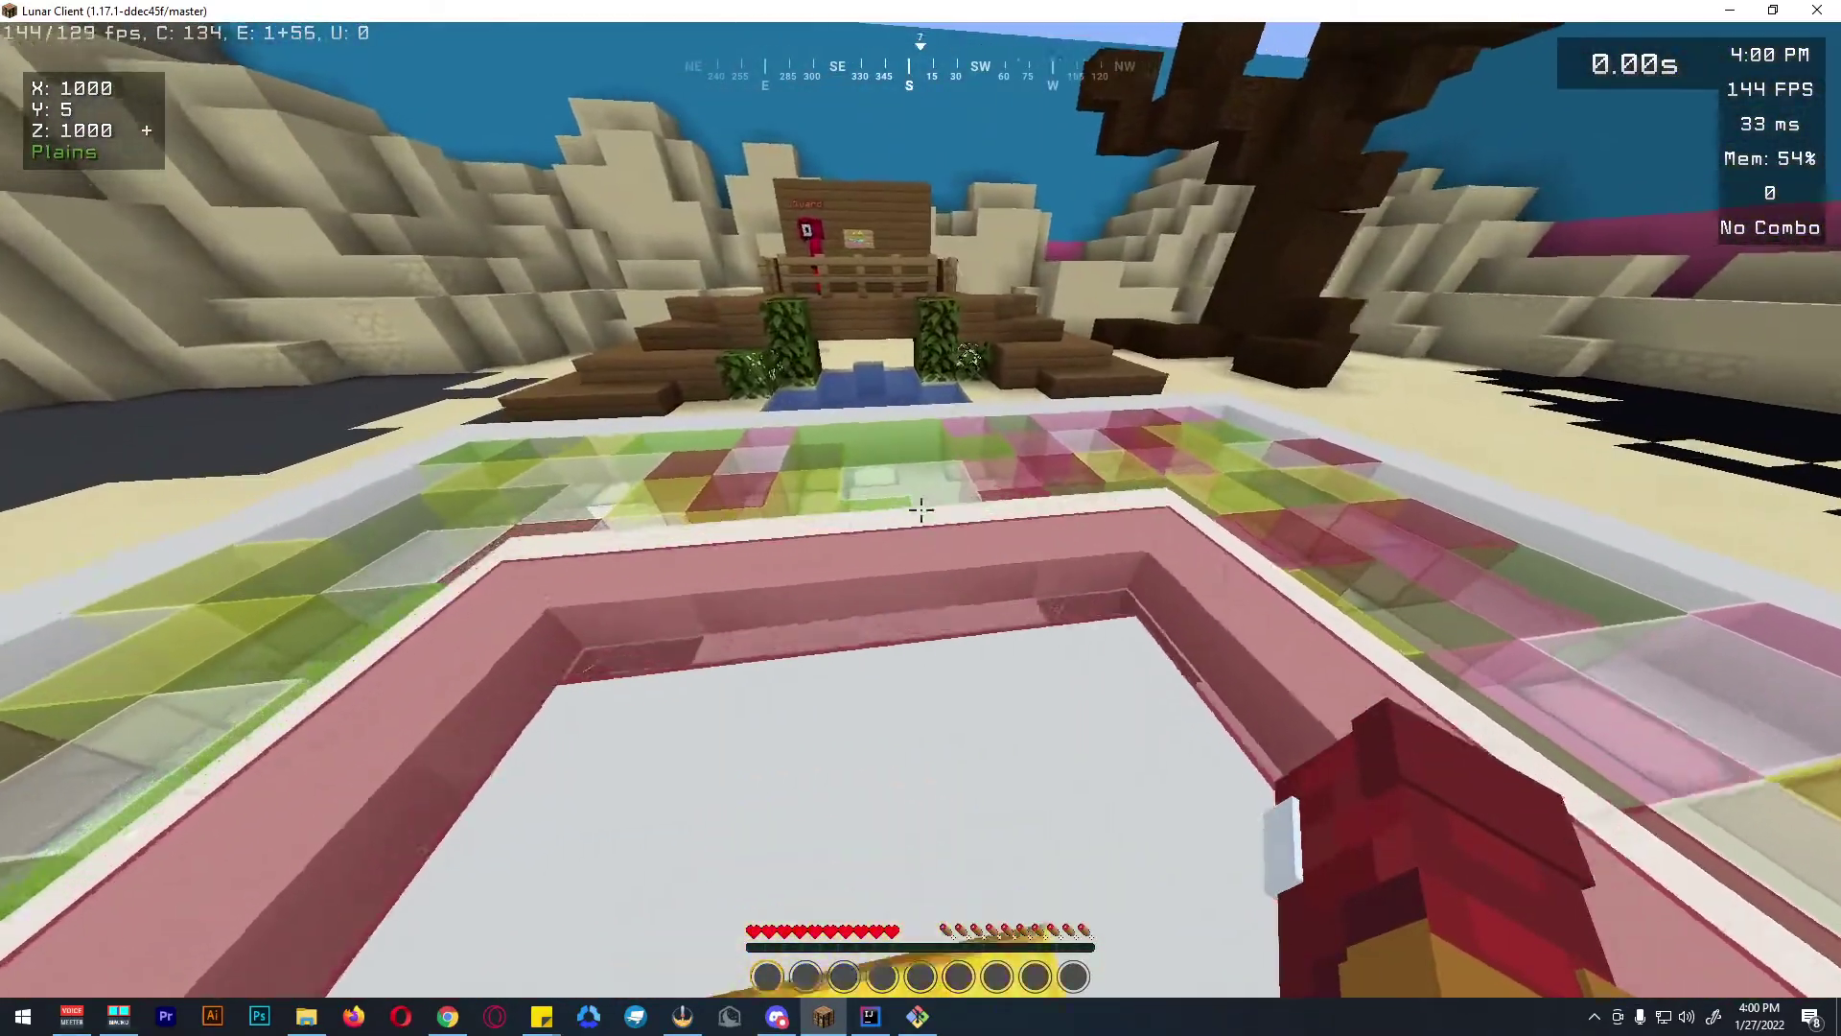
key(w)
key(a)
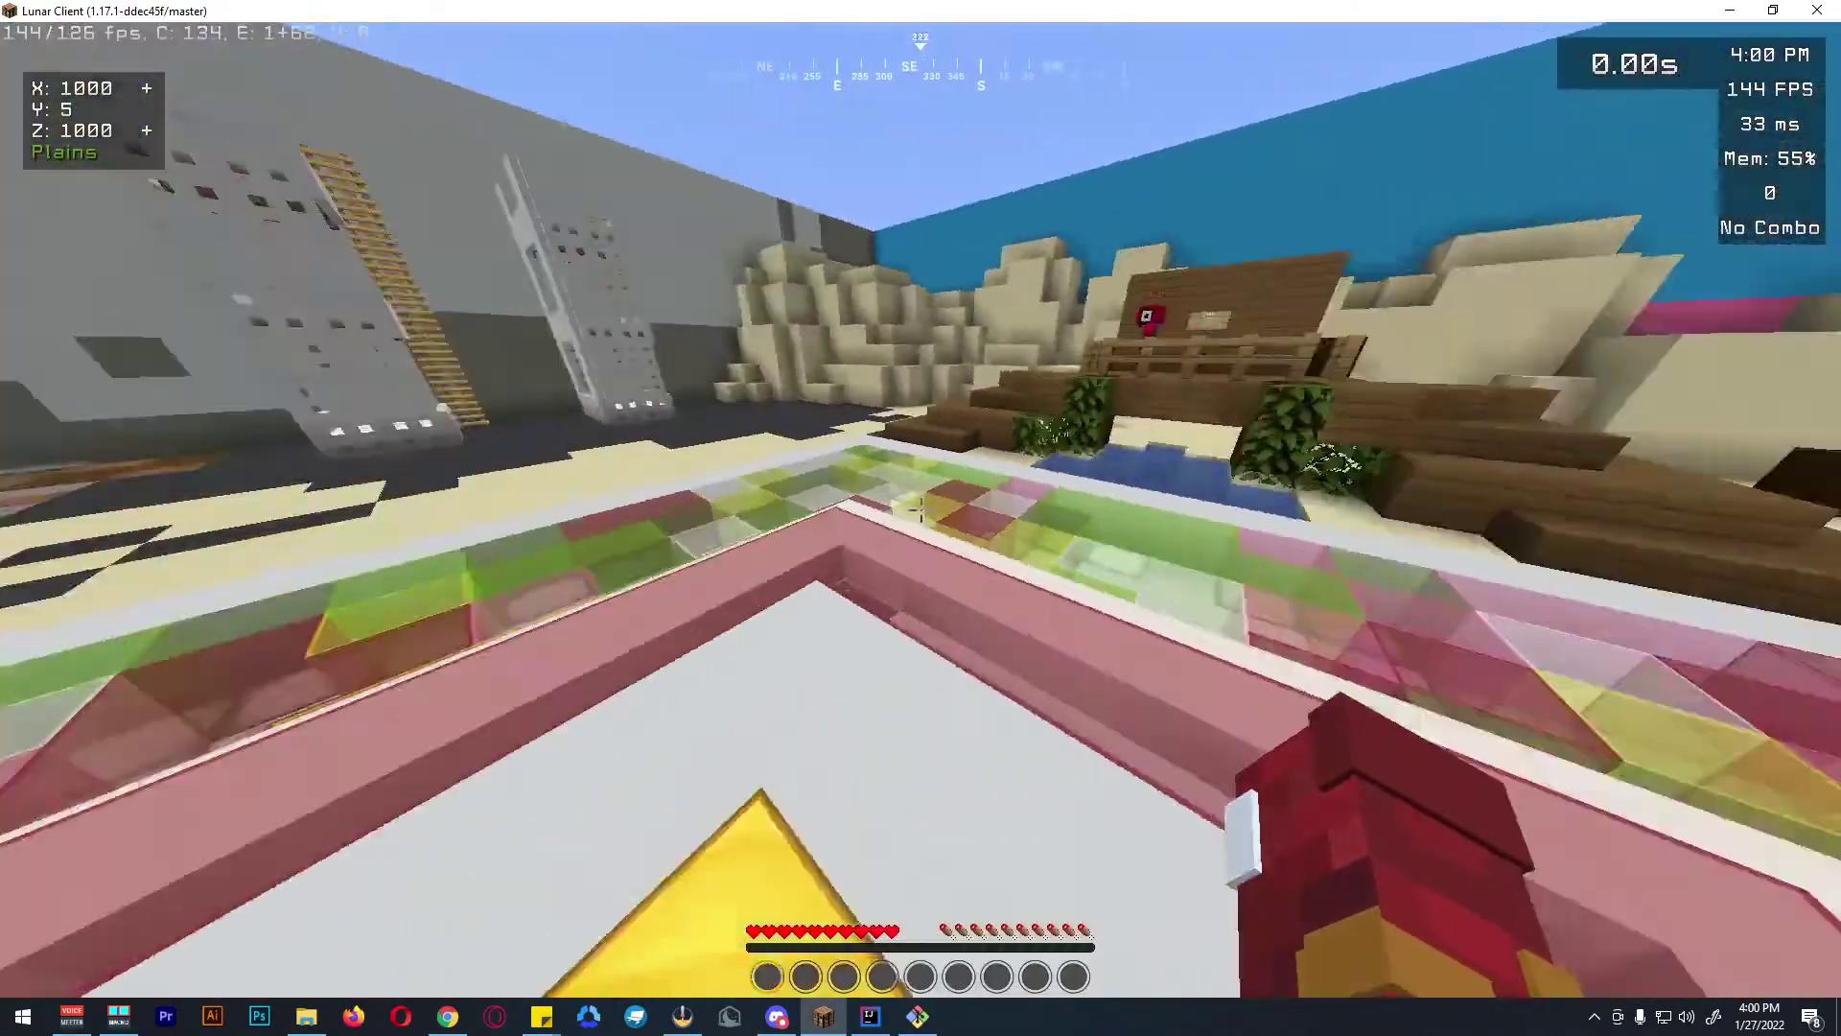
key(s)
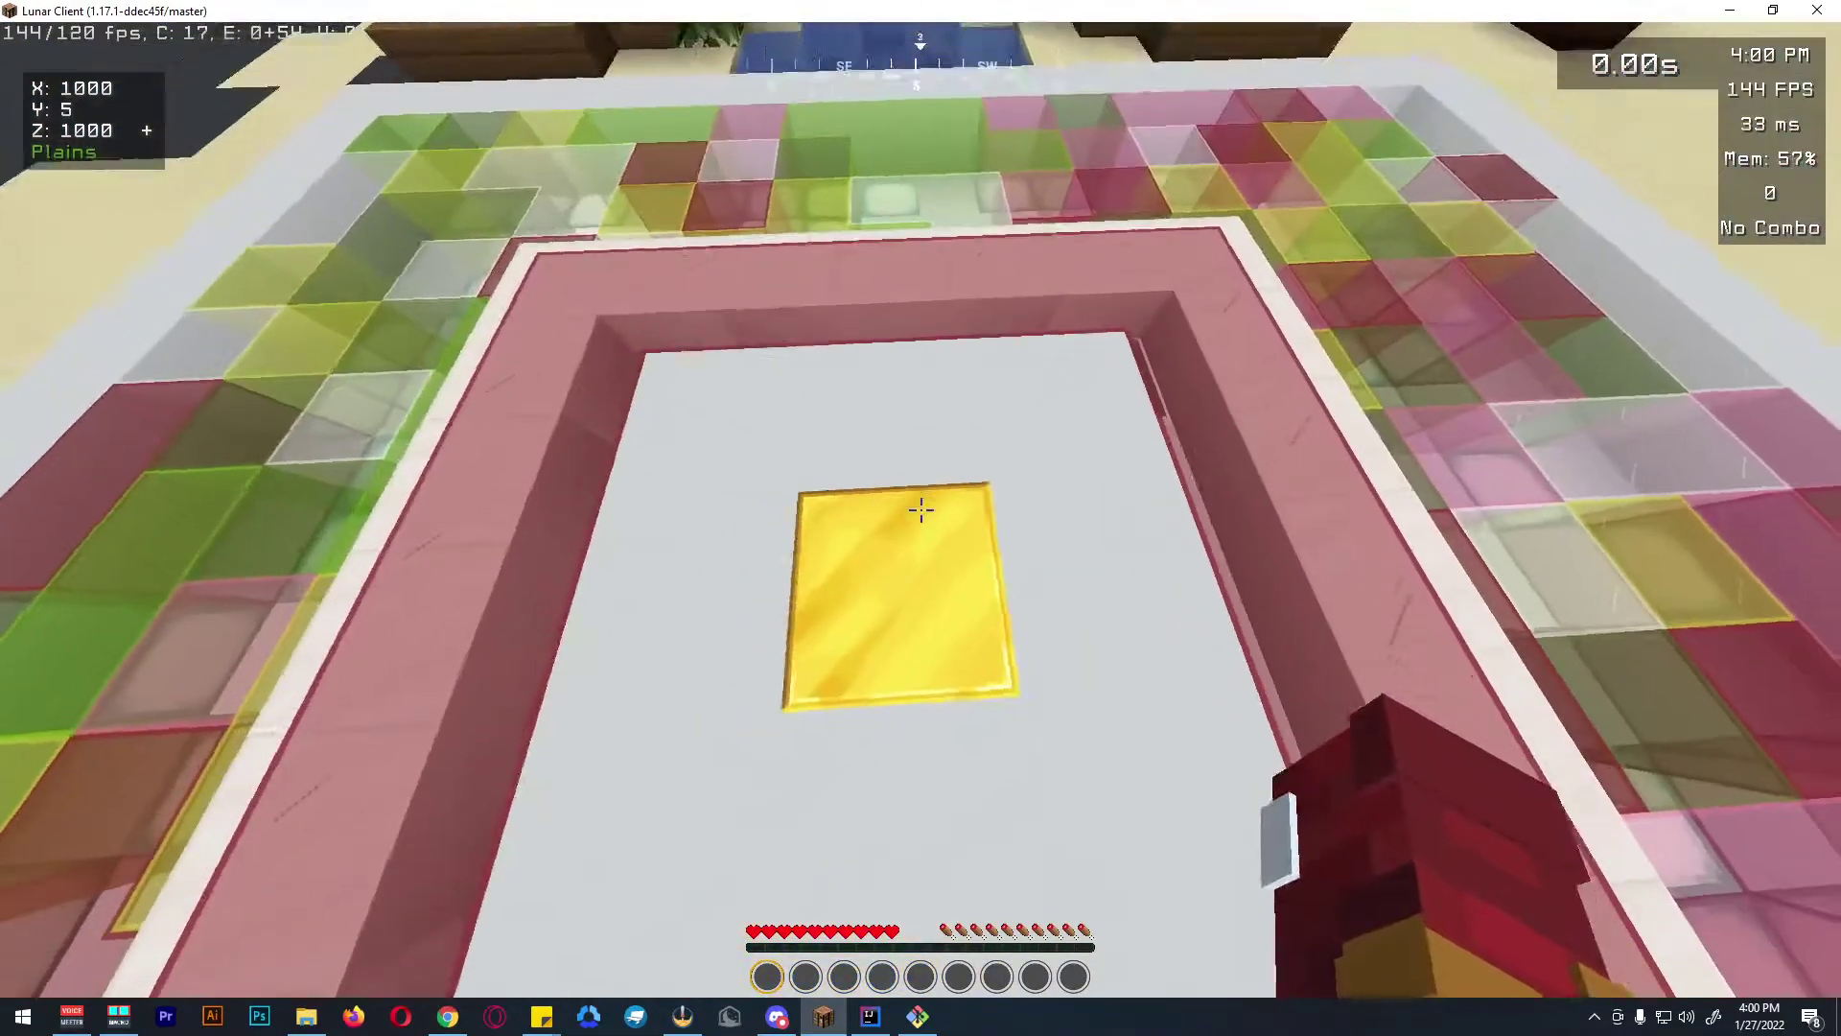
click(921, 510)
click(920, 511)
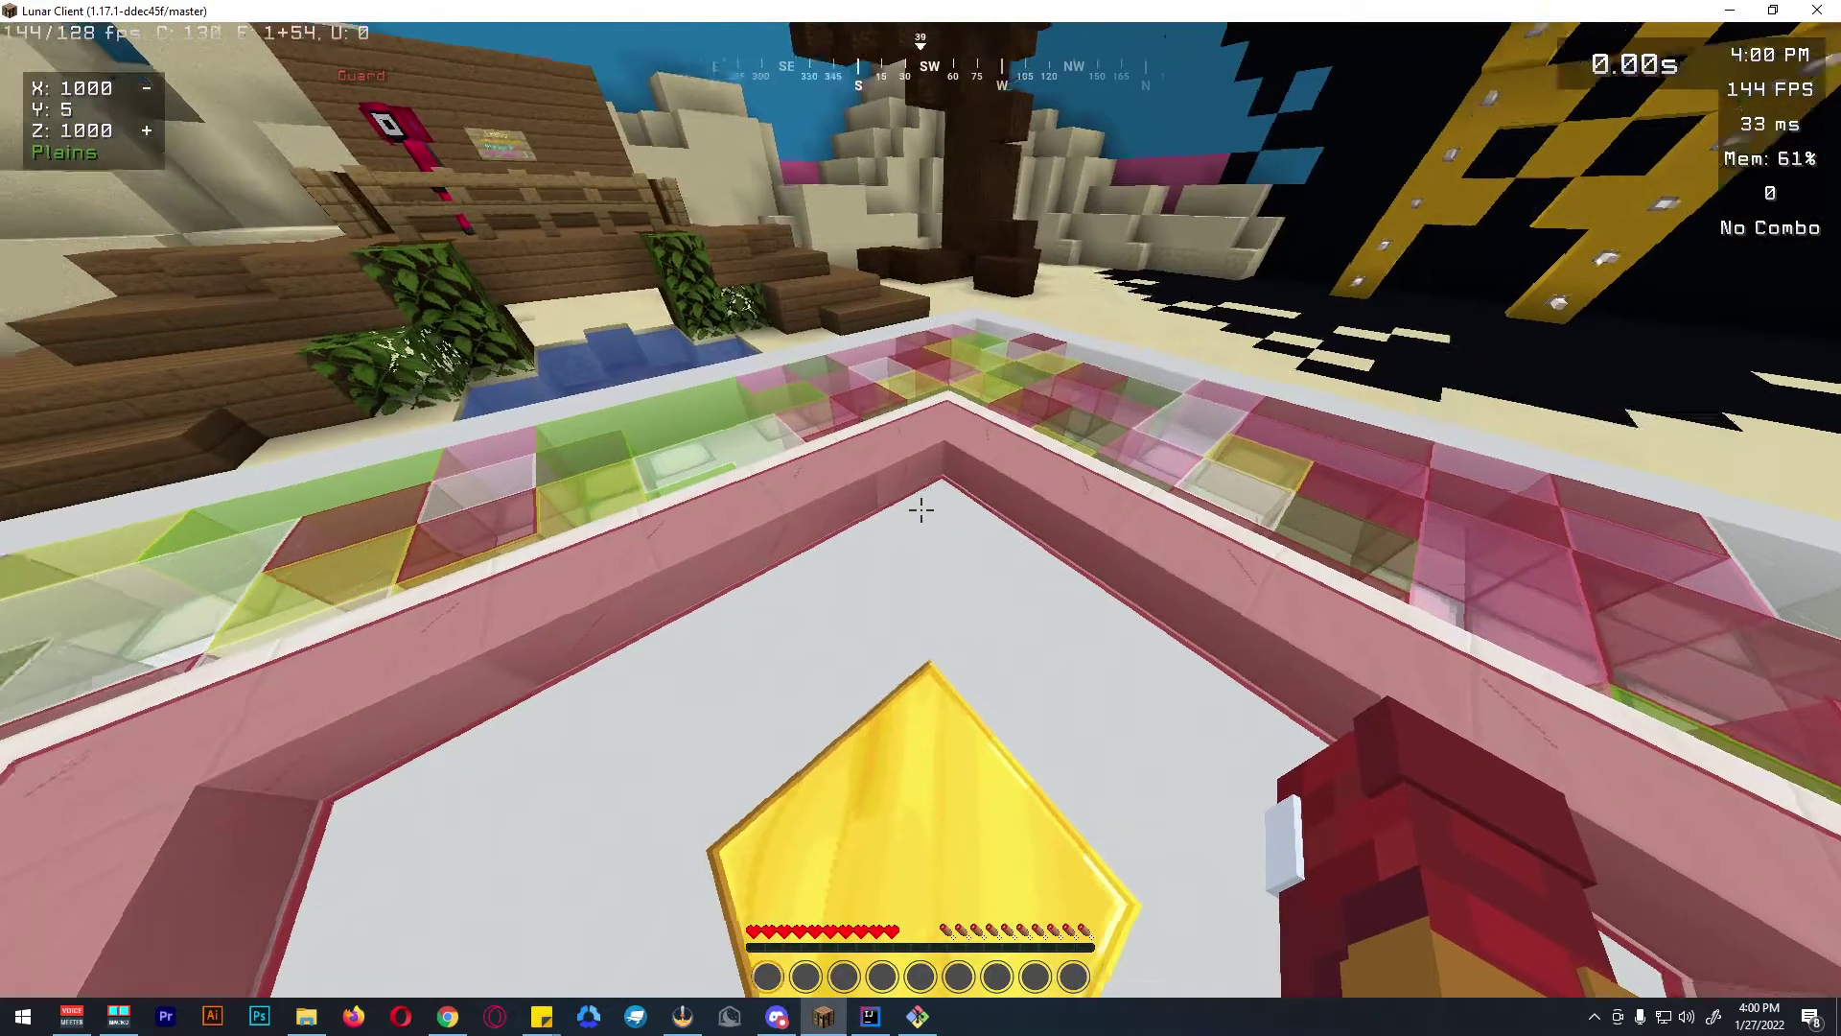
click(920, 511)
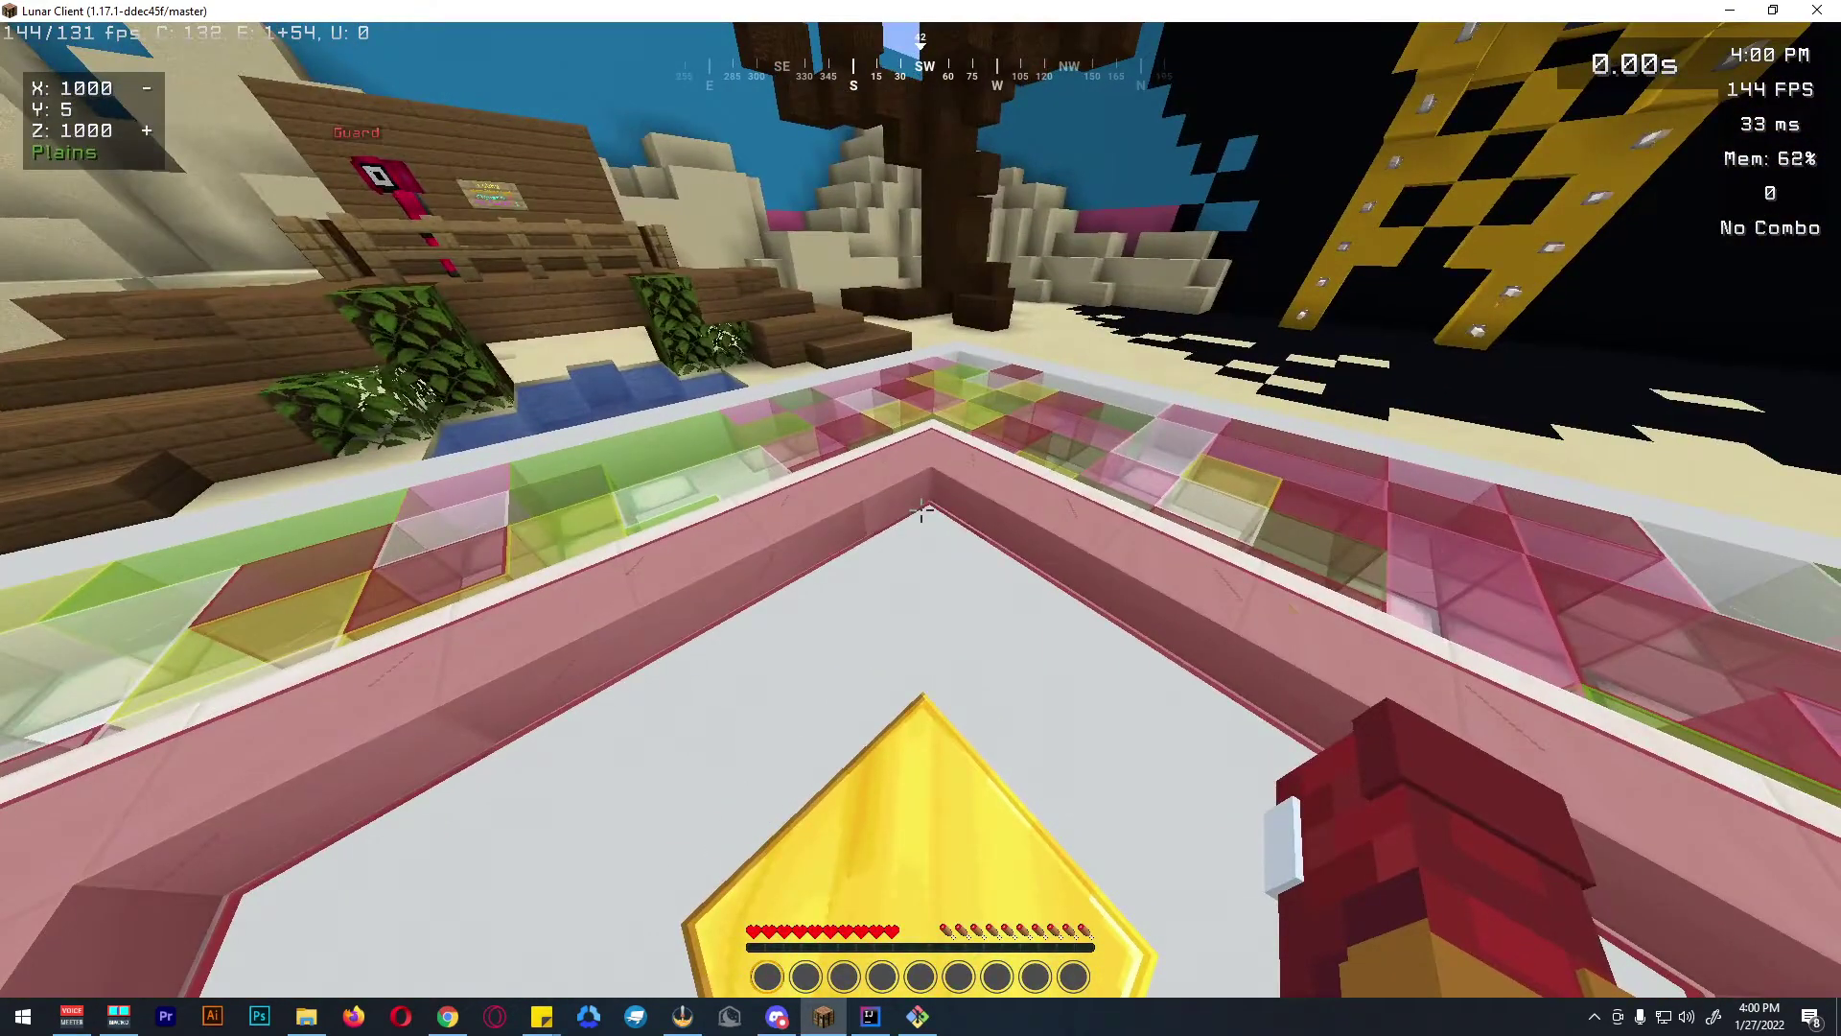
click(920, 511)
key(w)
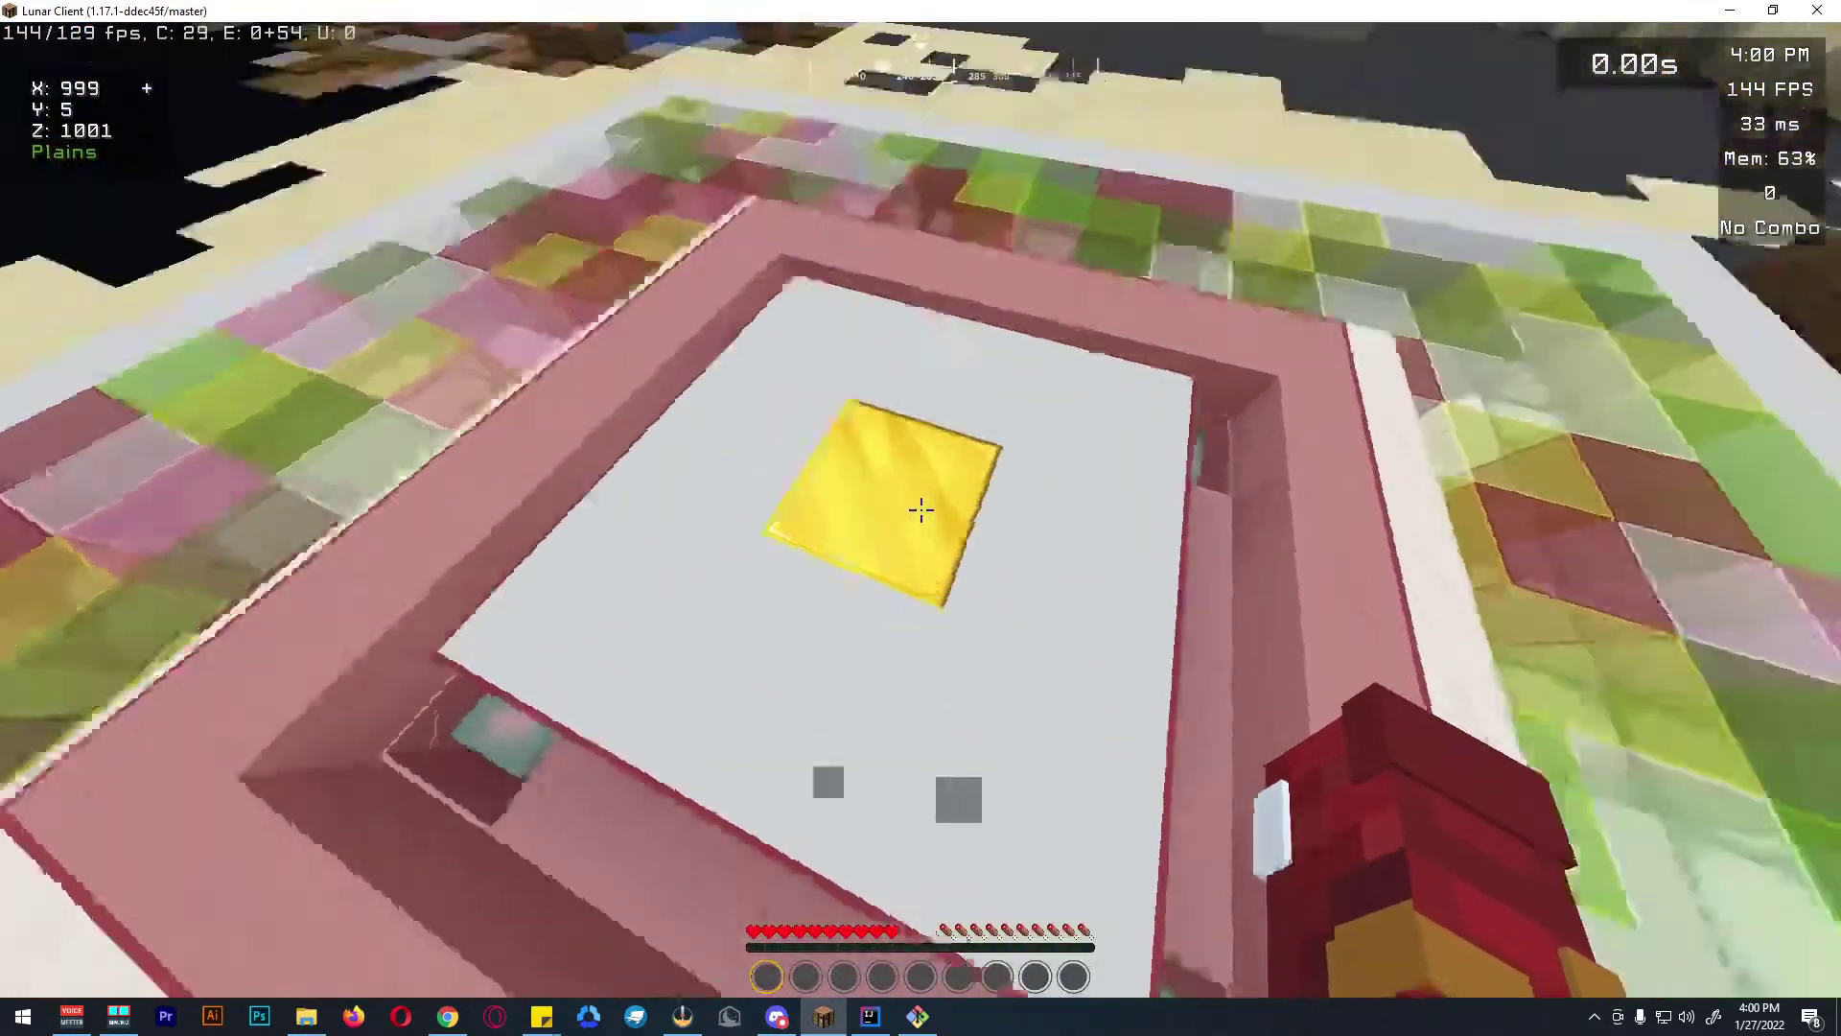
key(w)
key(w)
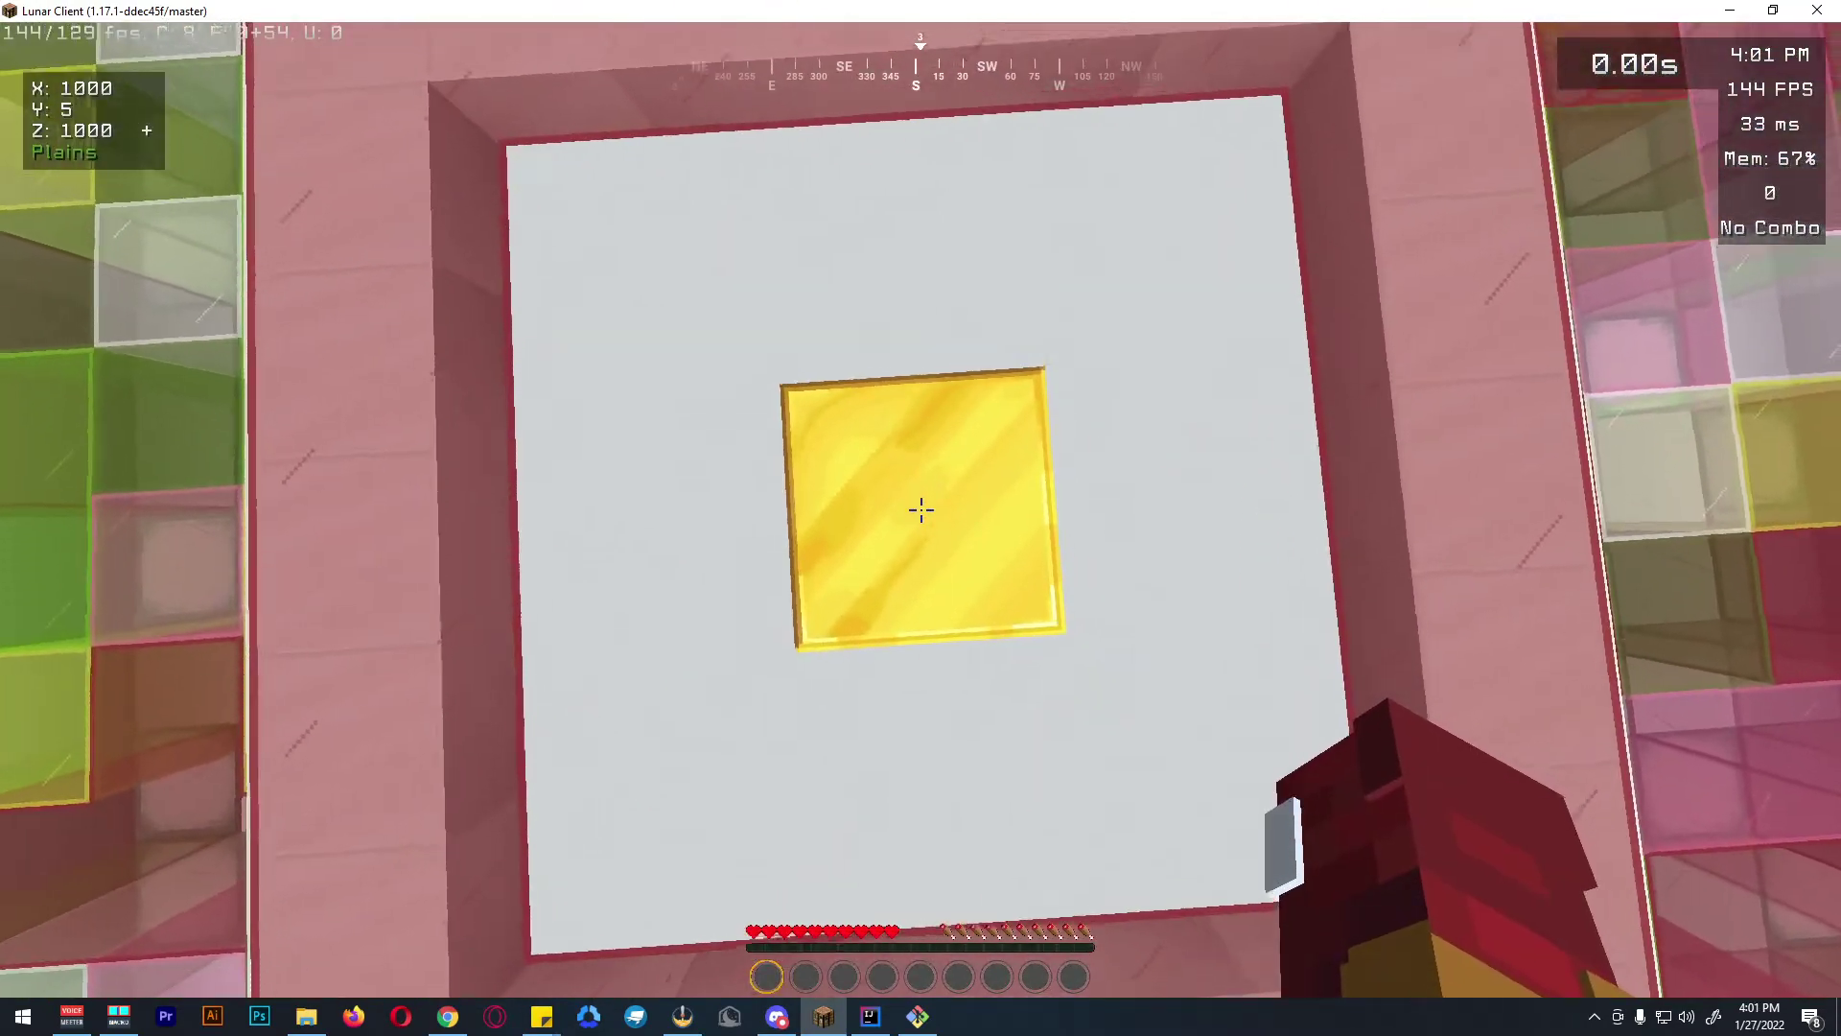
text(/ss setspawn)
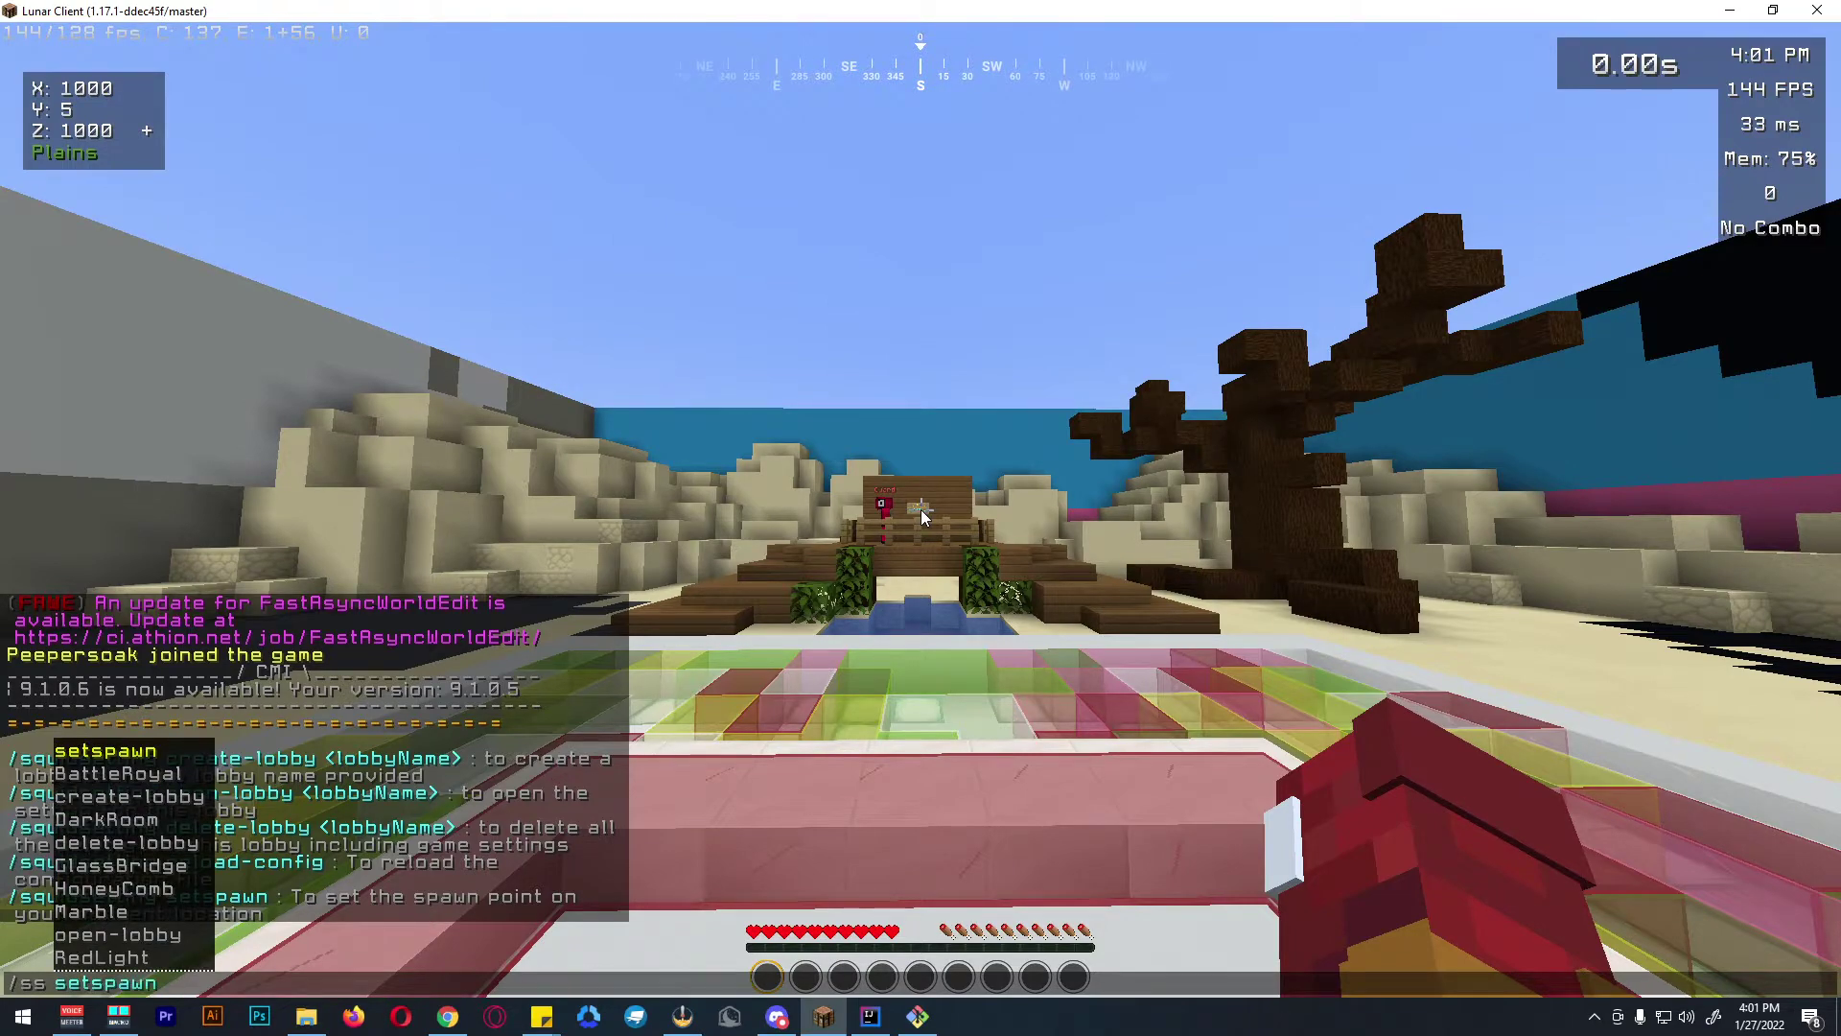
key(Return)
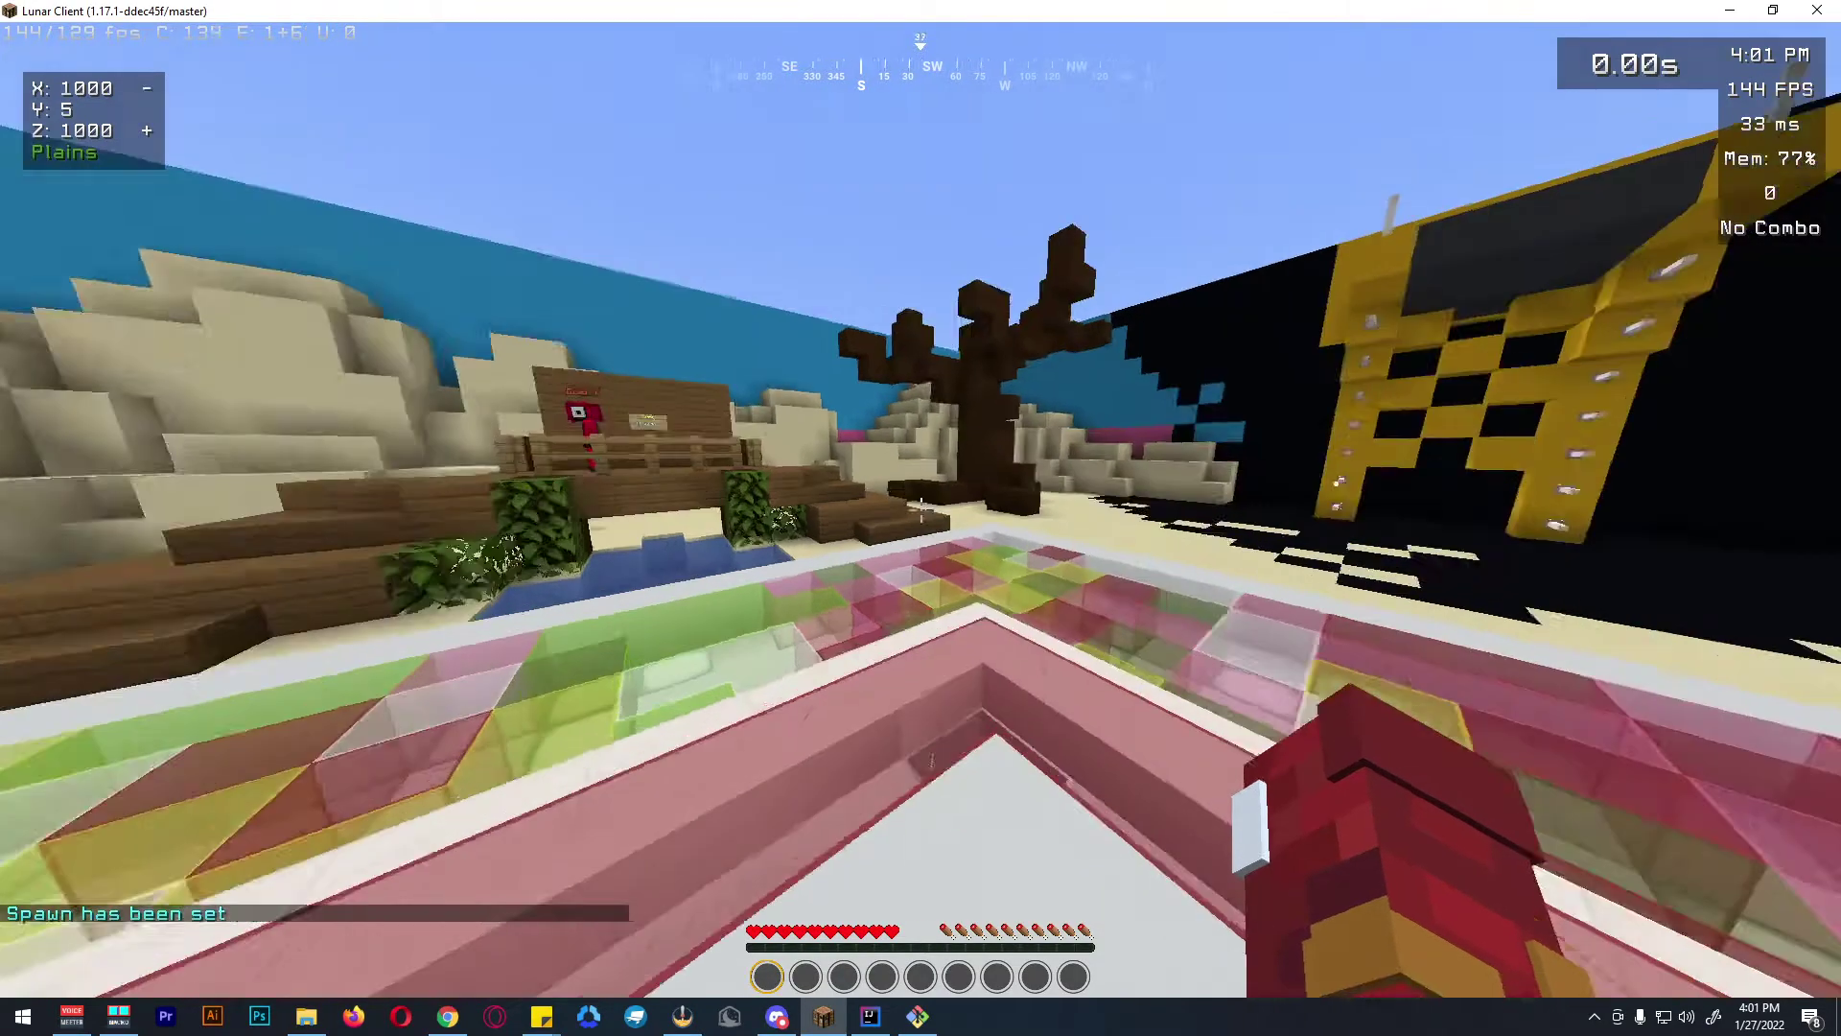
key(w)
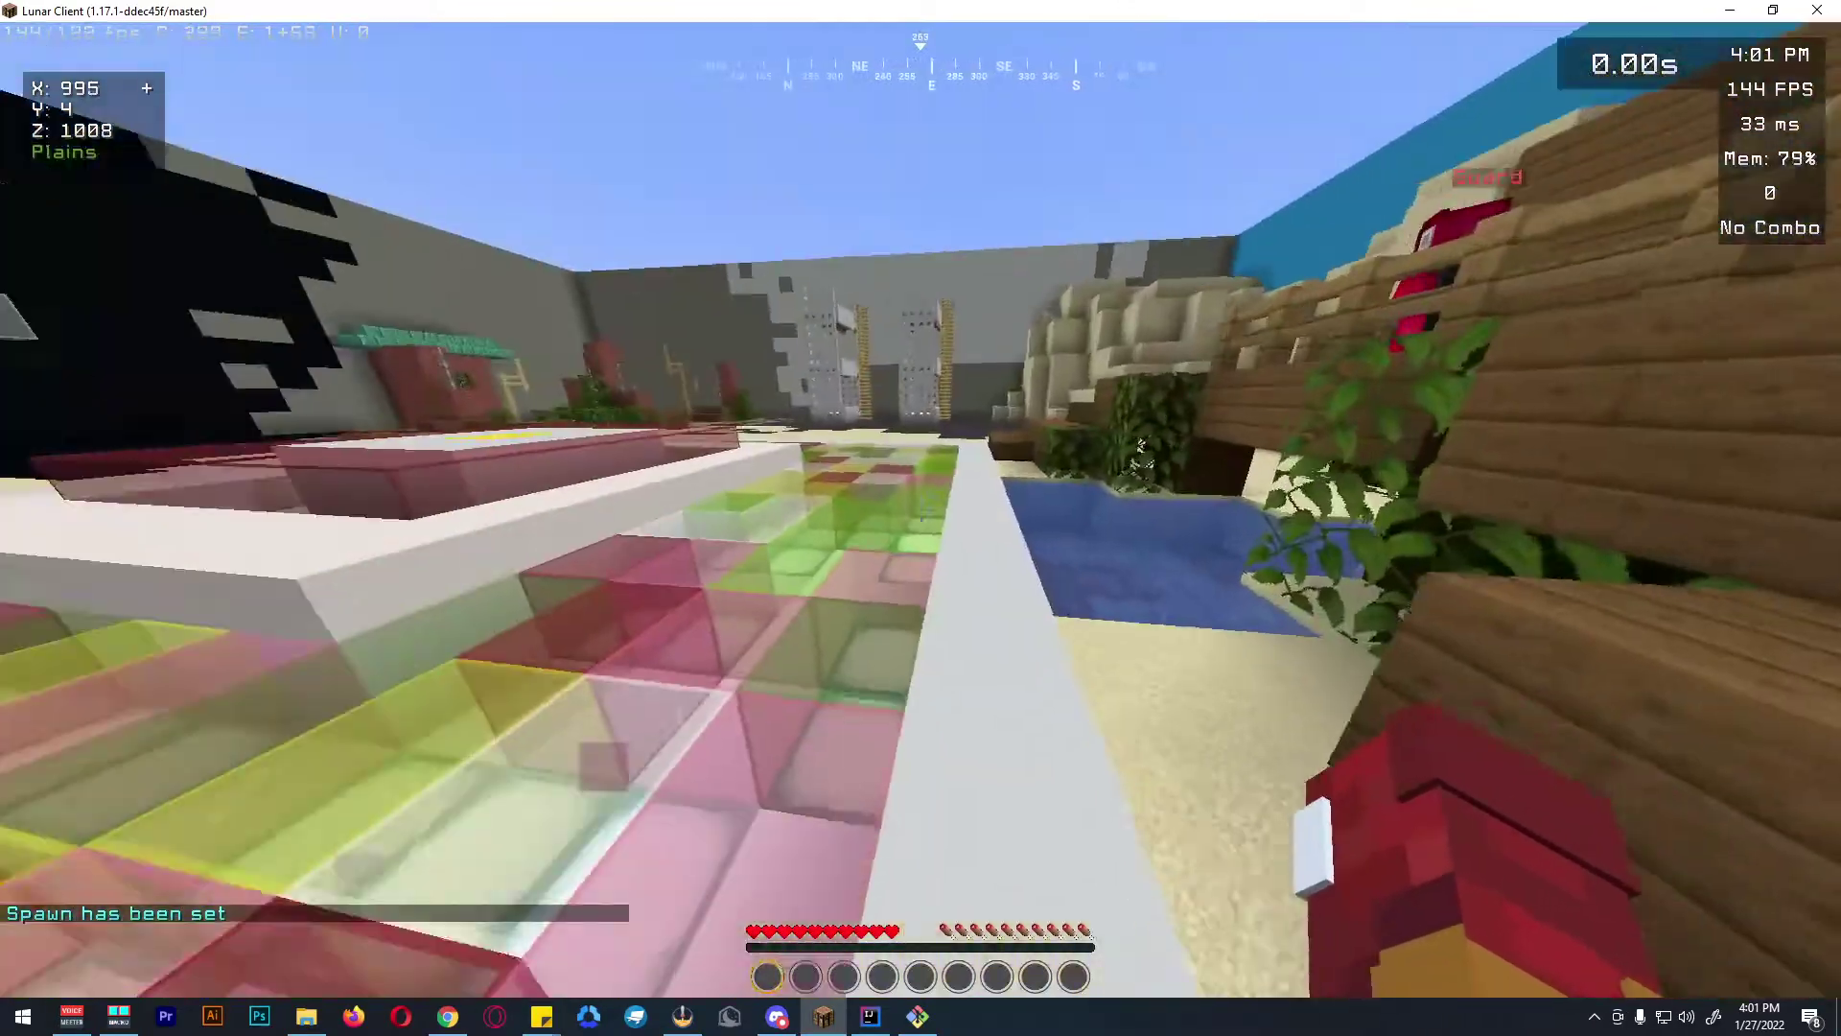
key(w)
key(w)
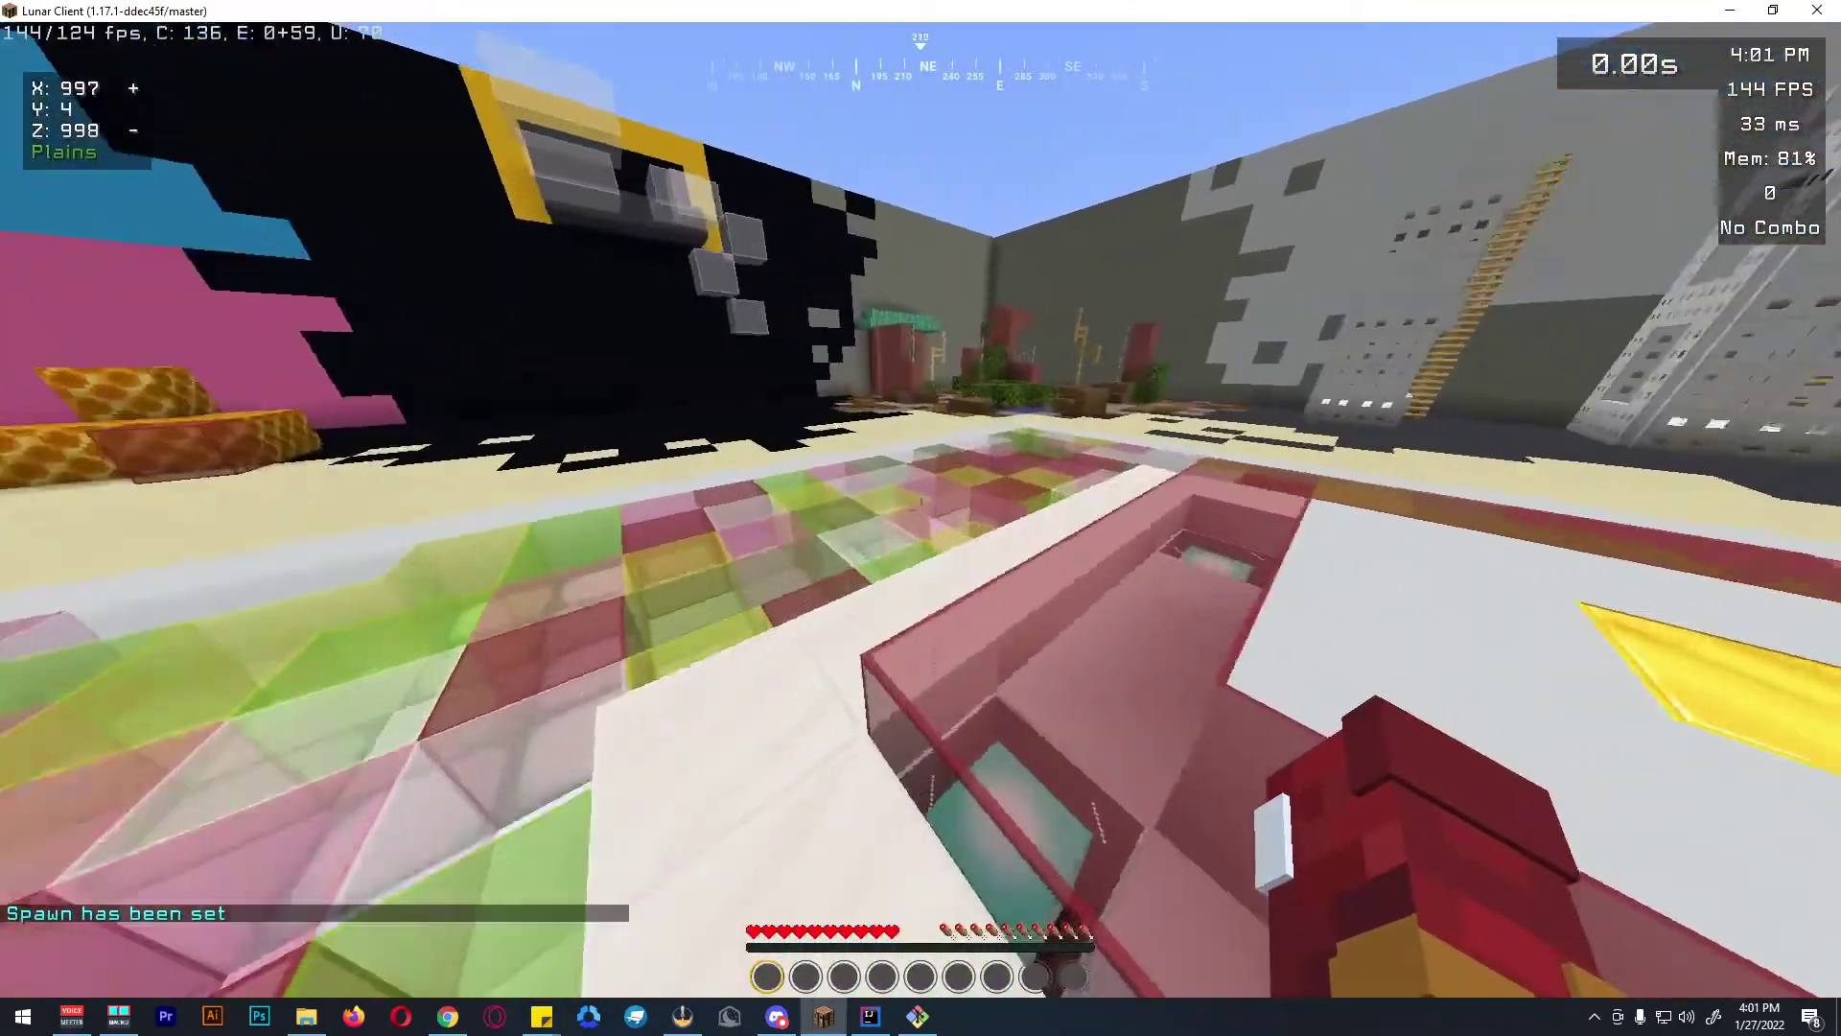
key(space)
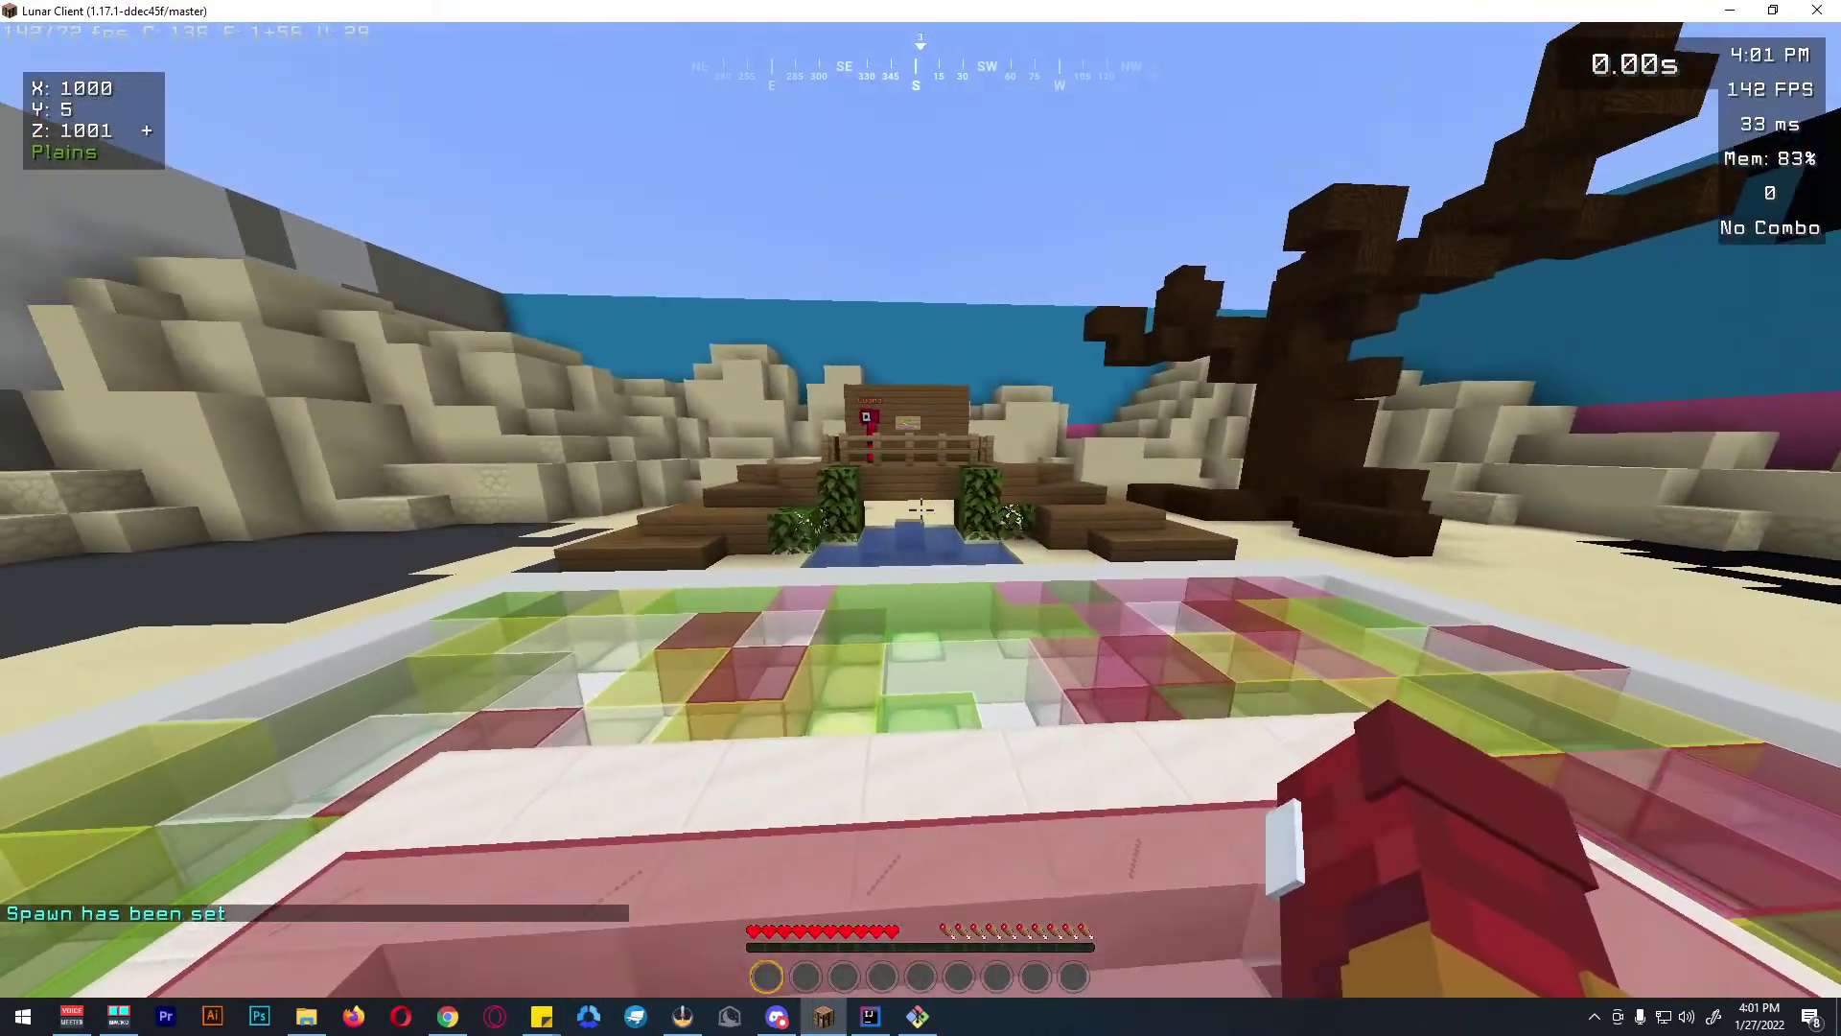
key(s)
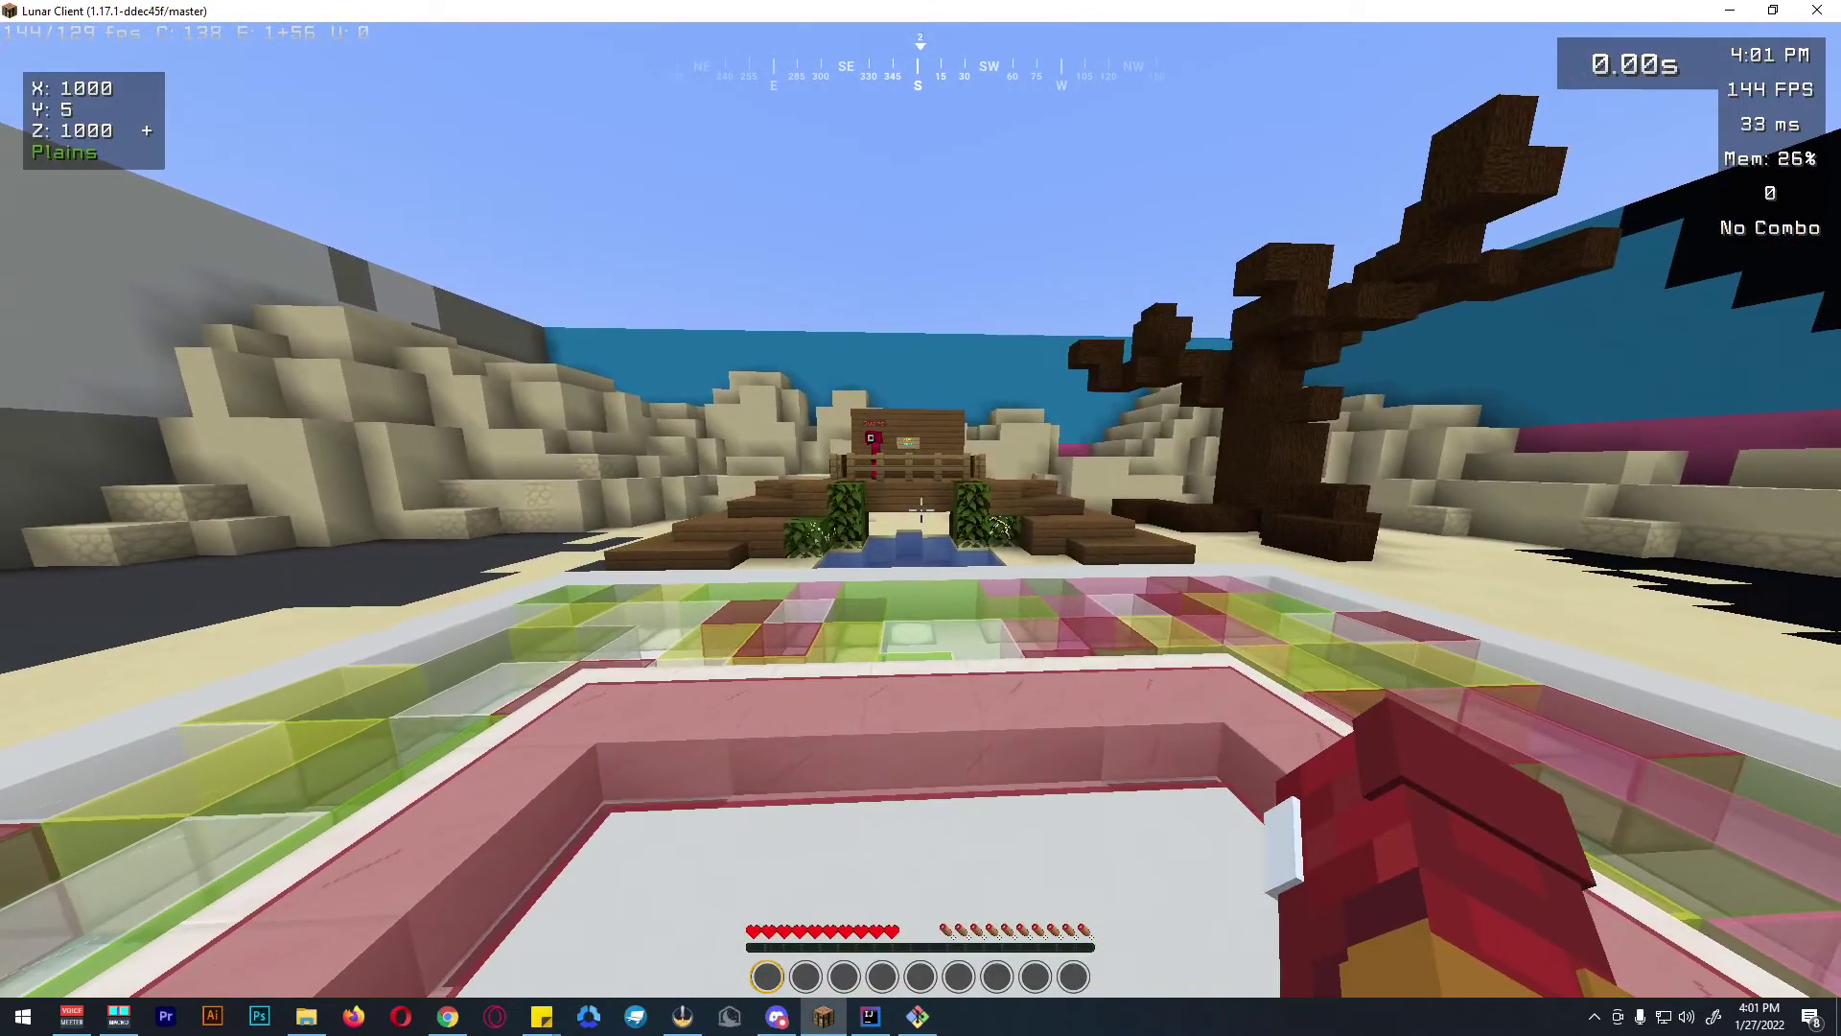
key(w)
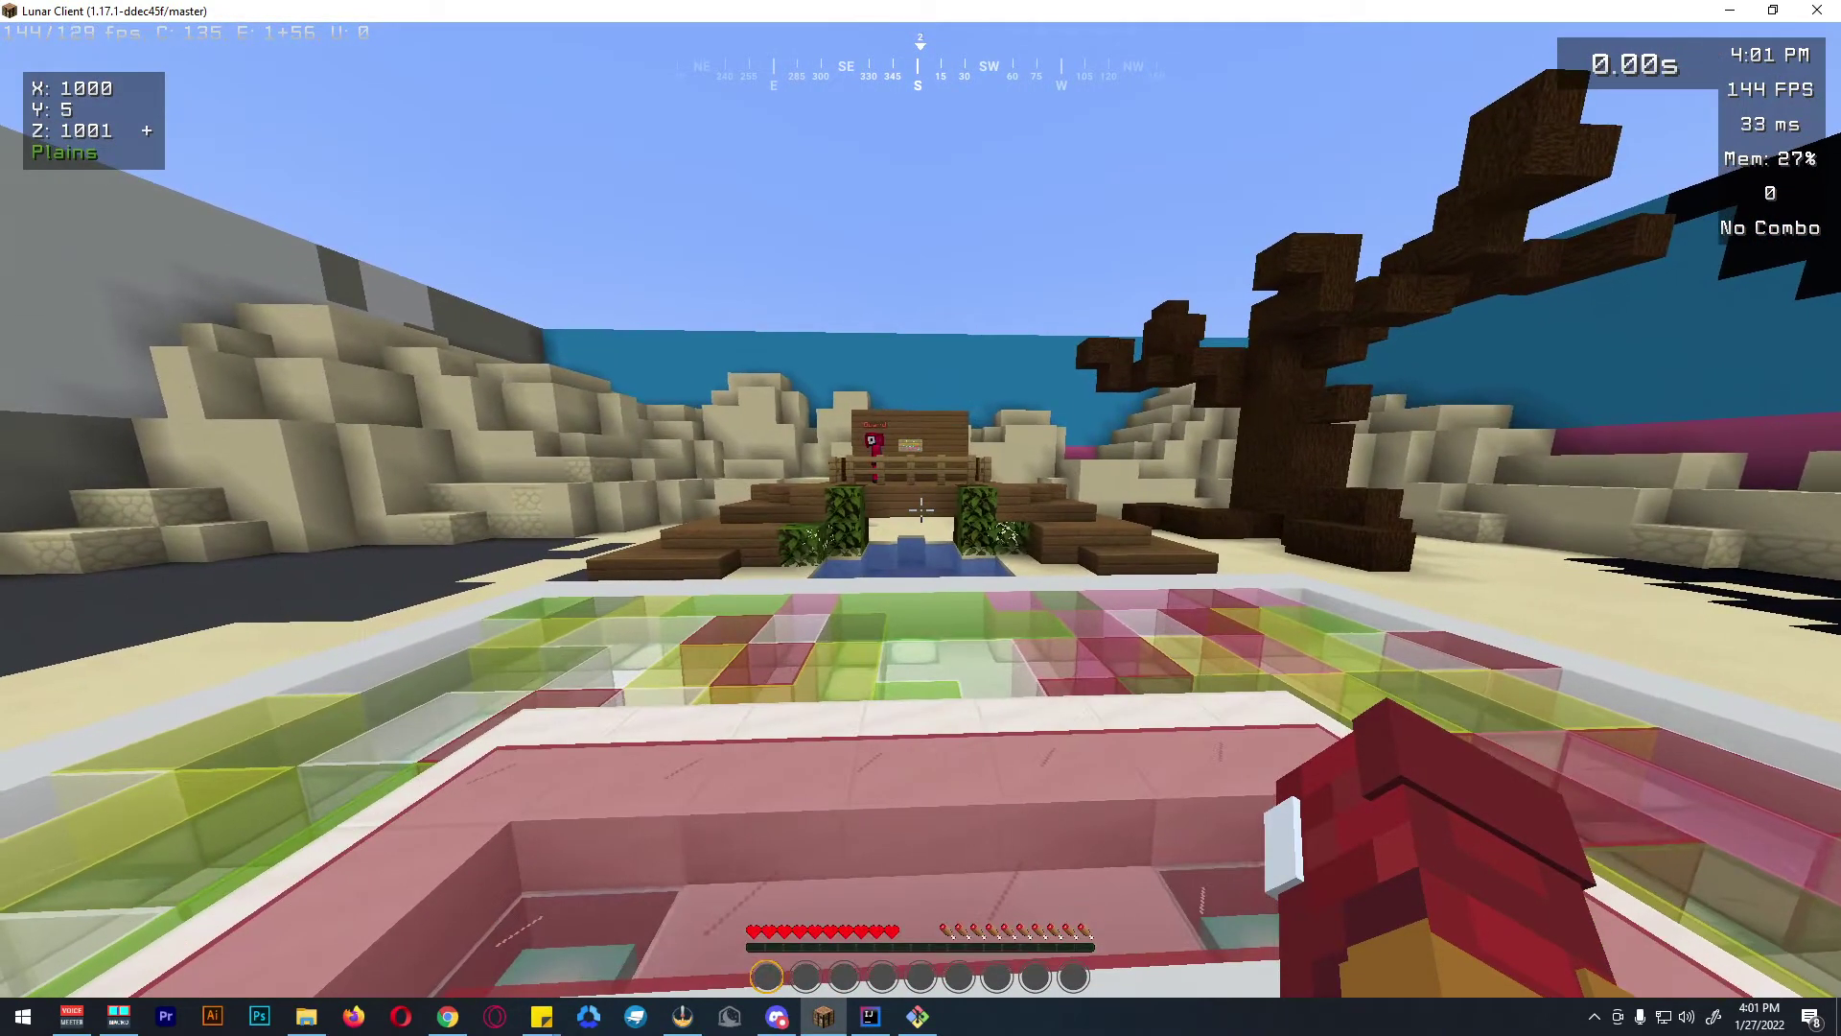
Step: Run /squidgame to list the player commands and review them in the chat history
key(slash)
text(squid)
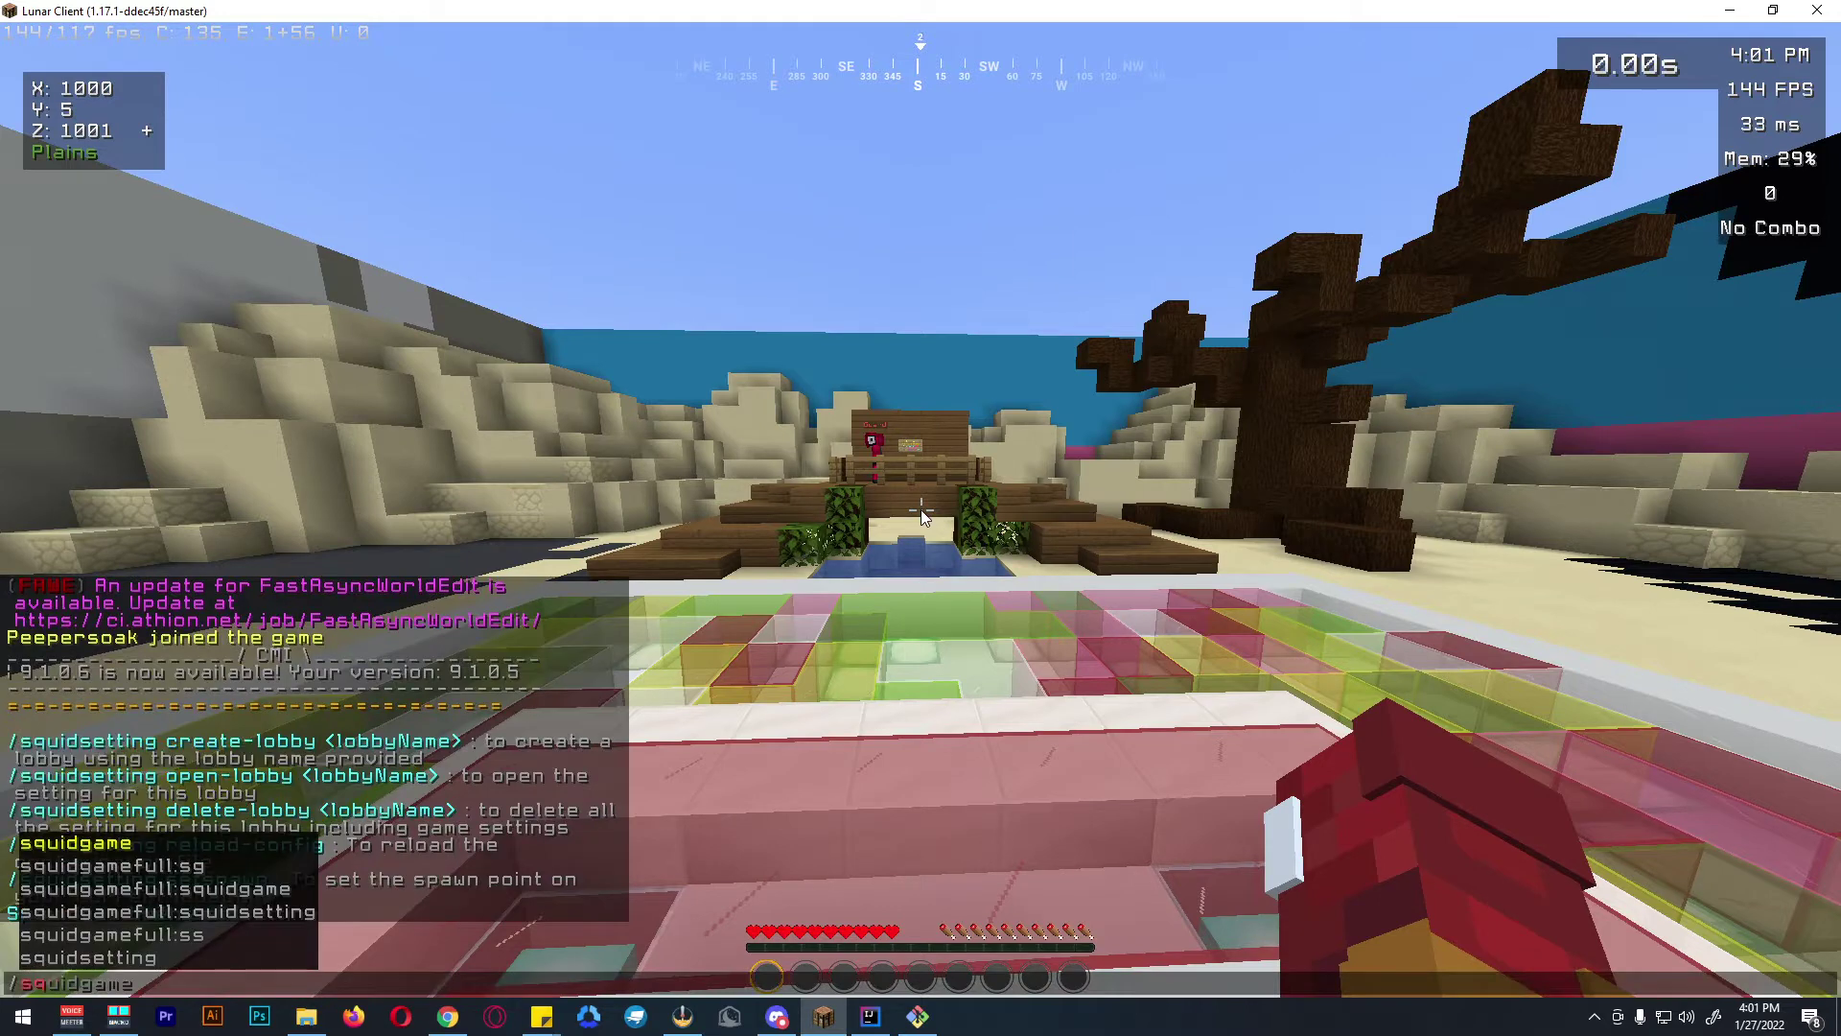
key(Escape)
key(t)
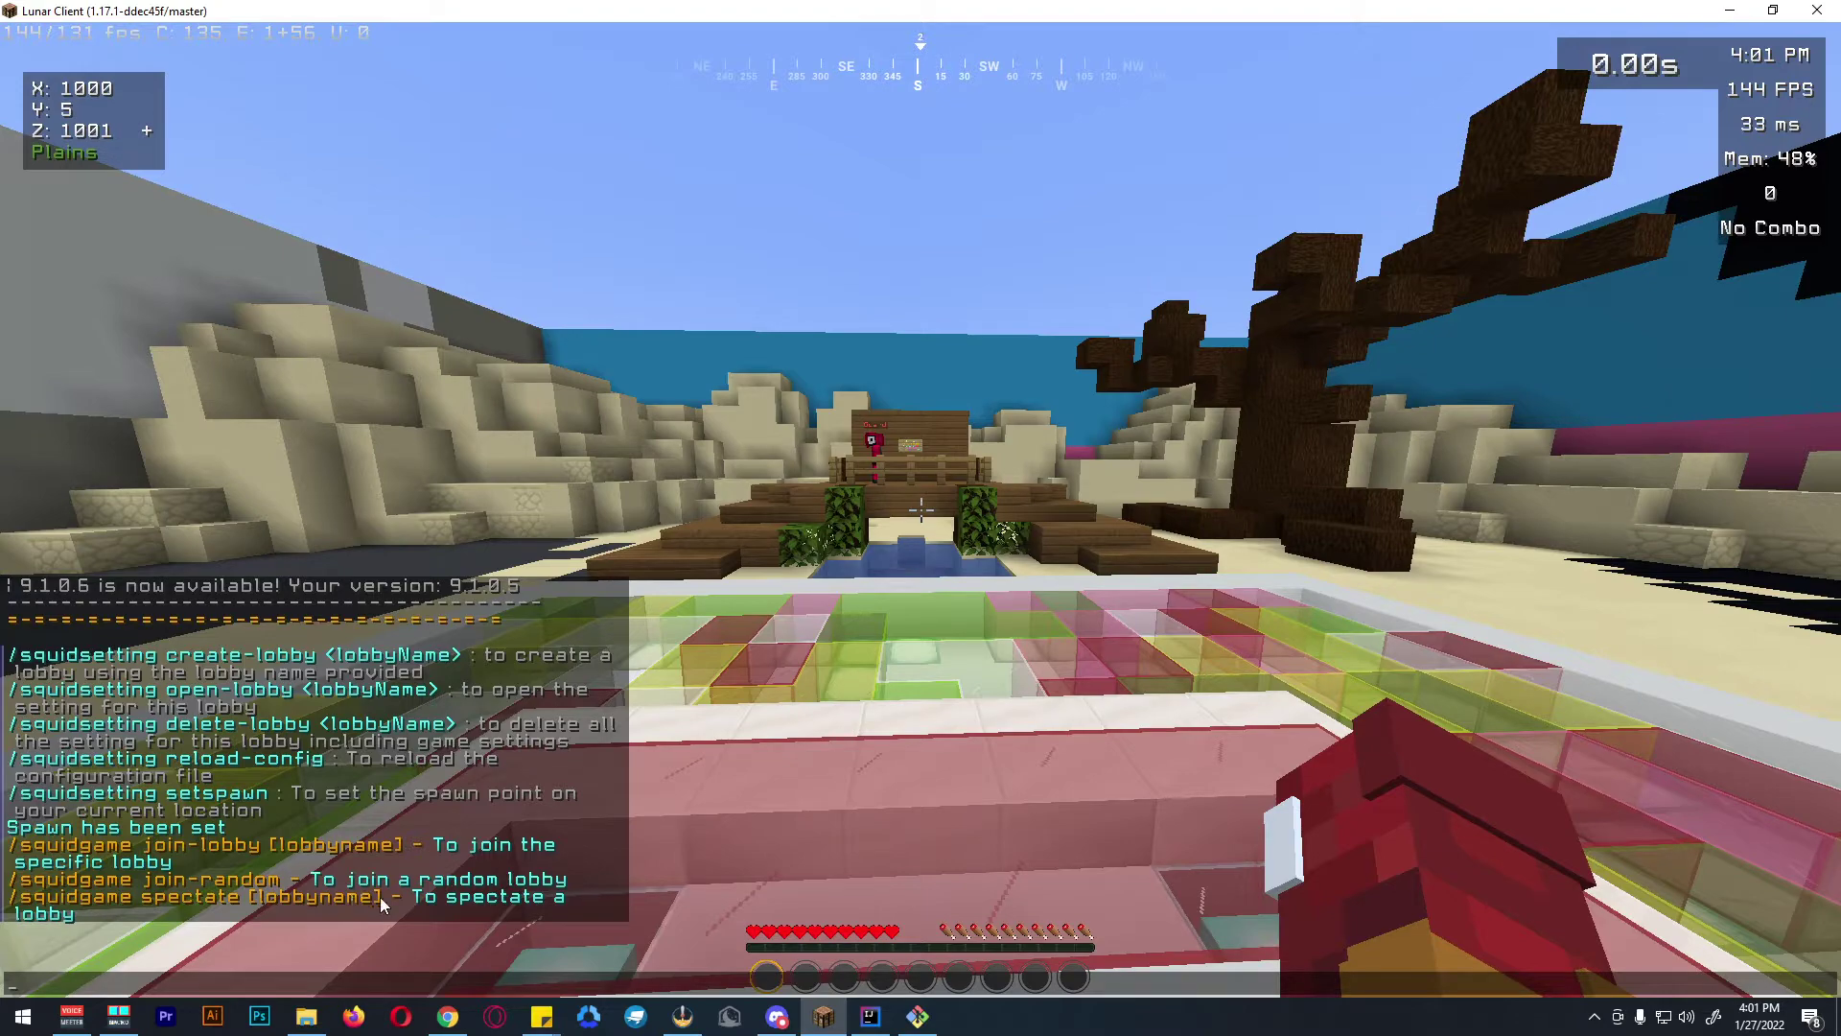
key(Escape)
key(s)
key(w)
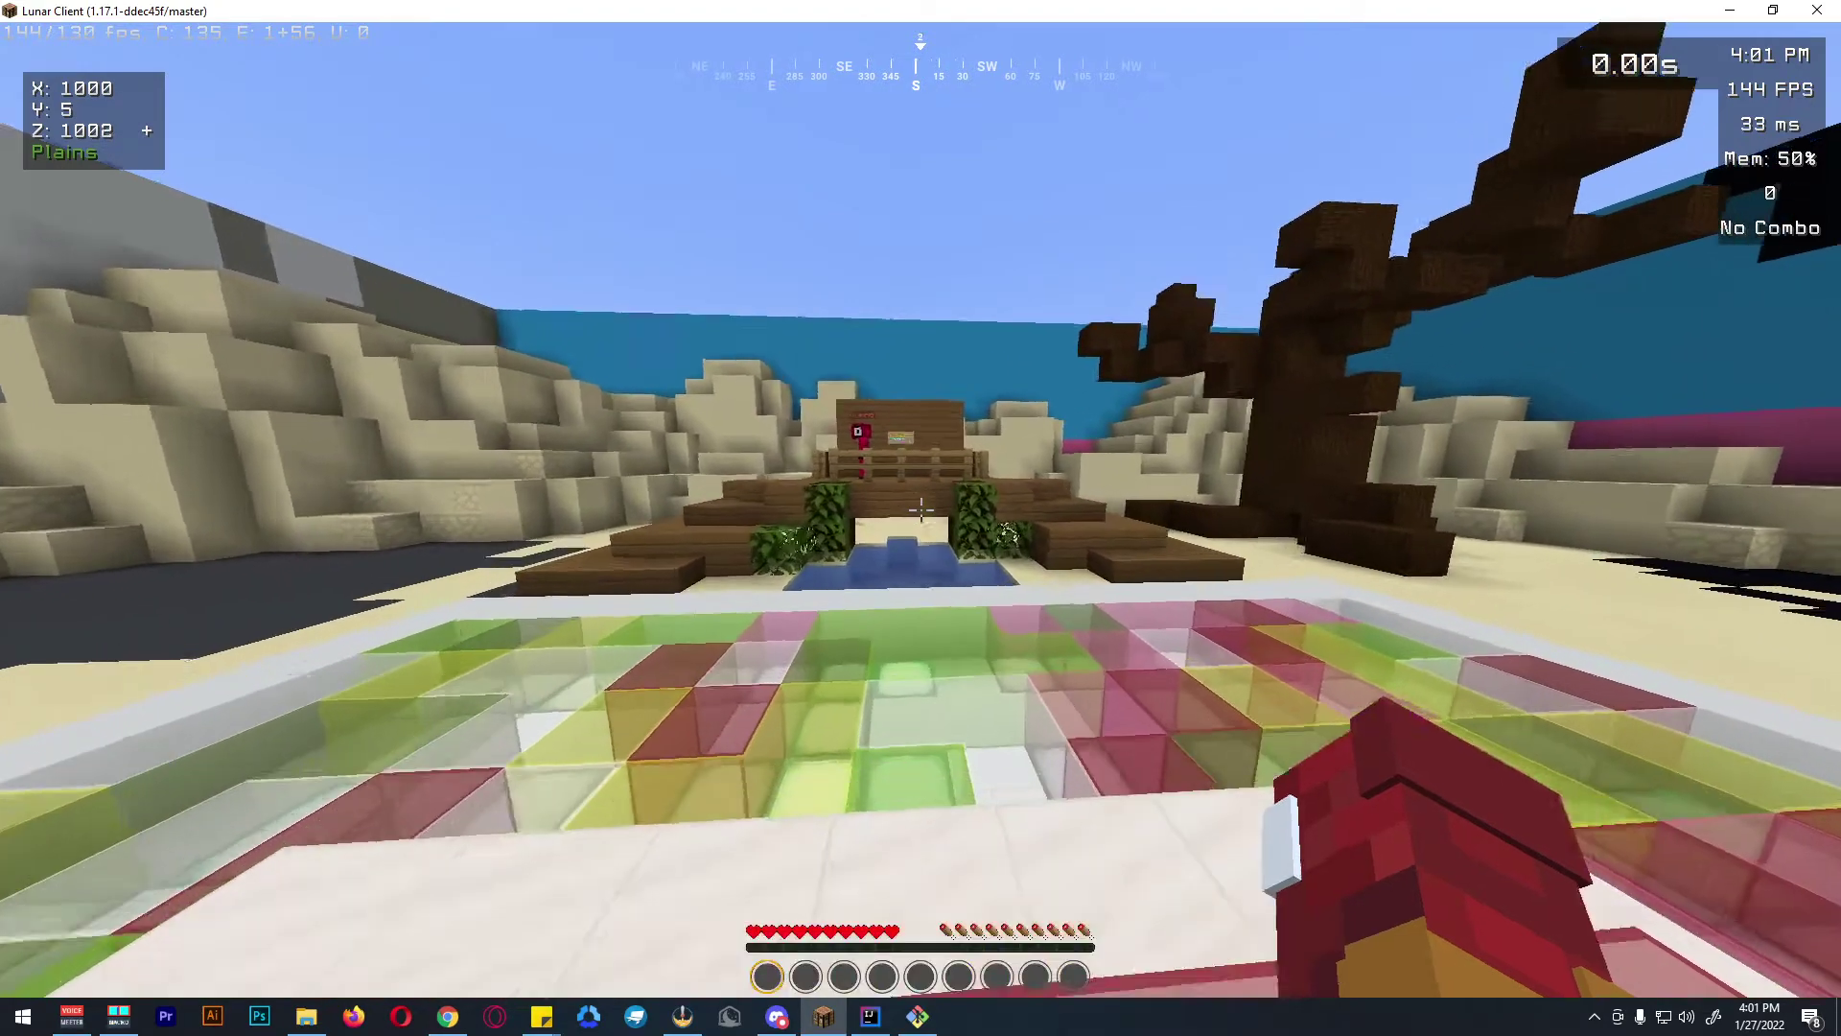
key(d)
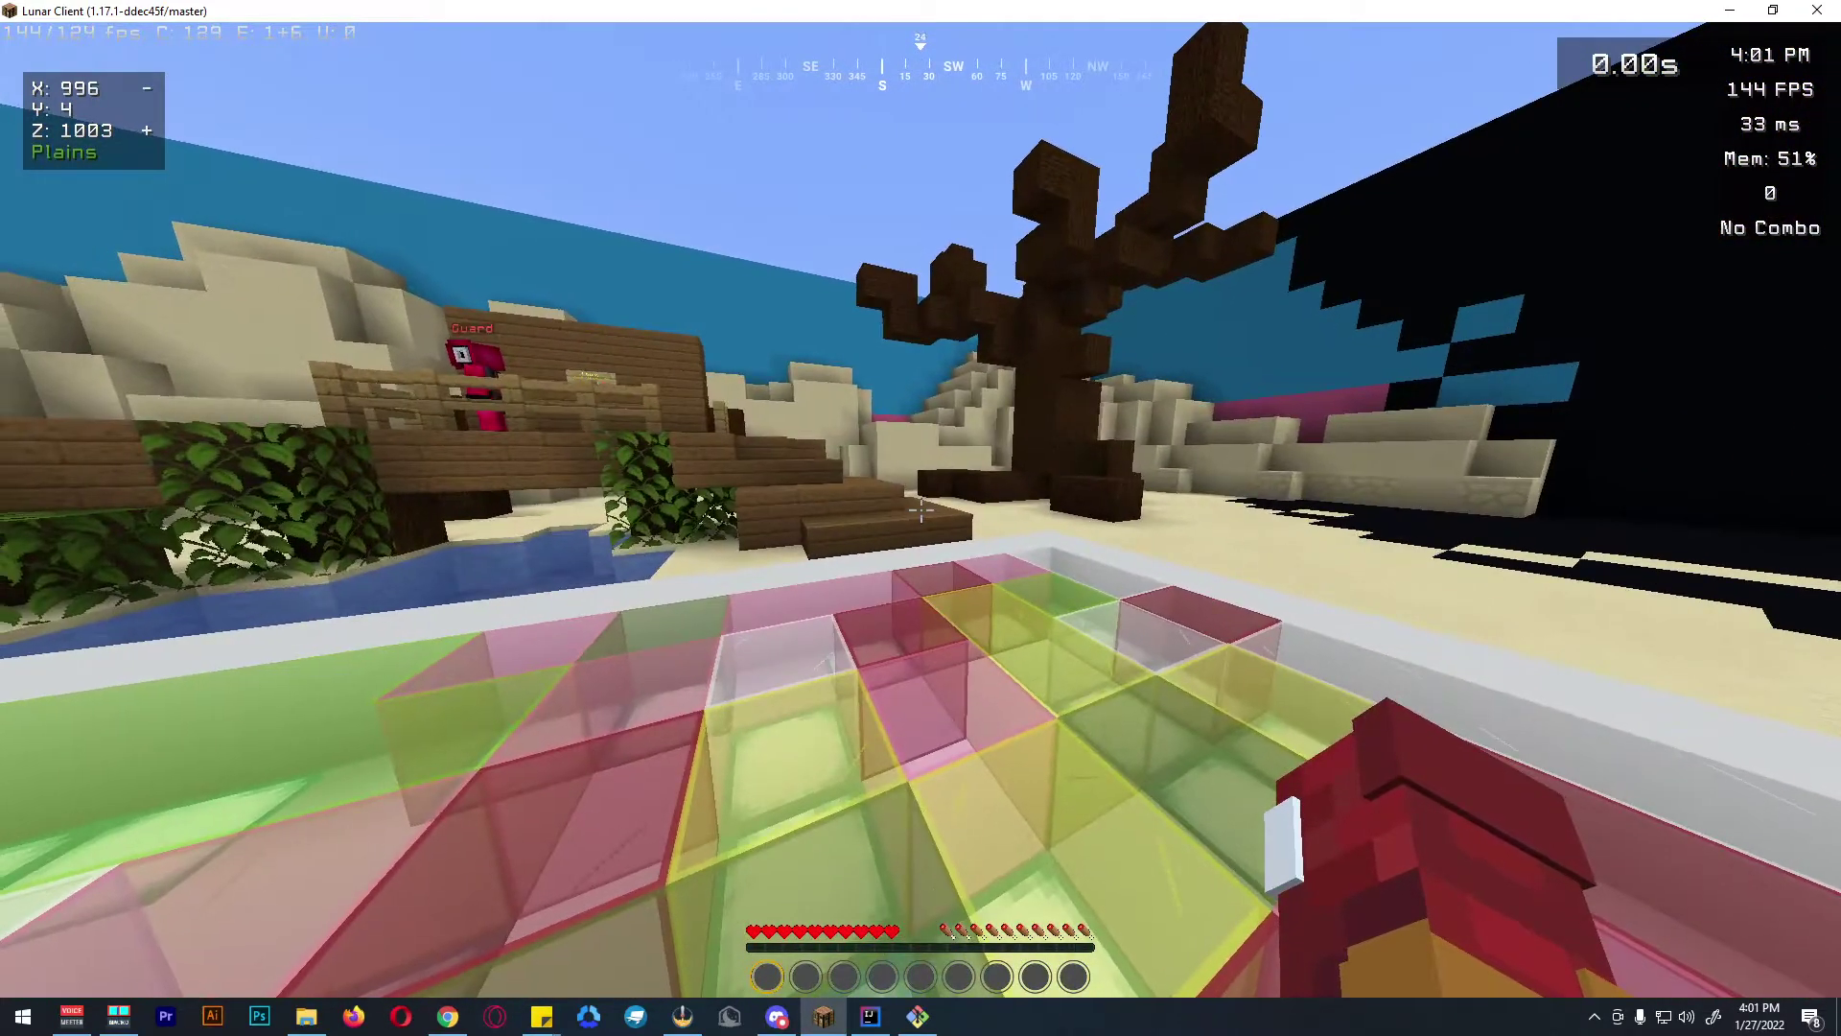
key(w)
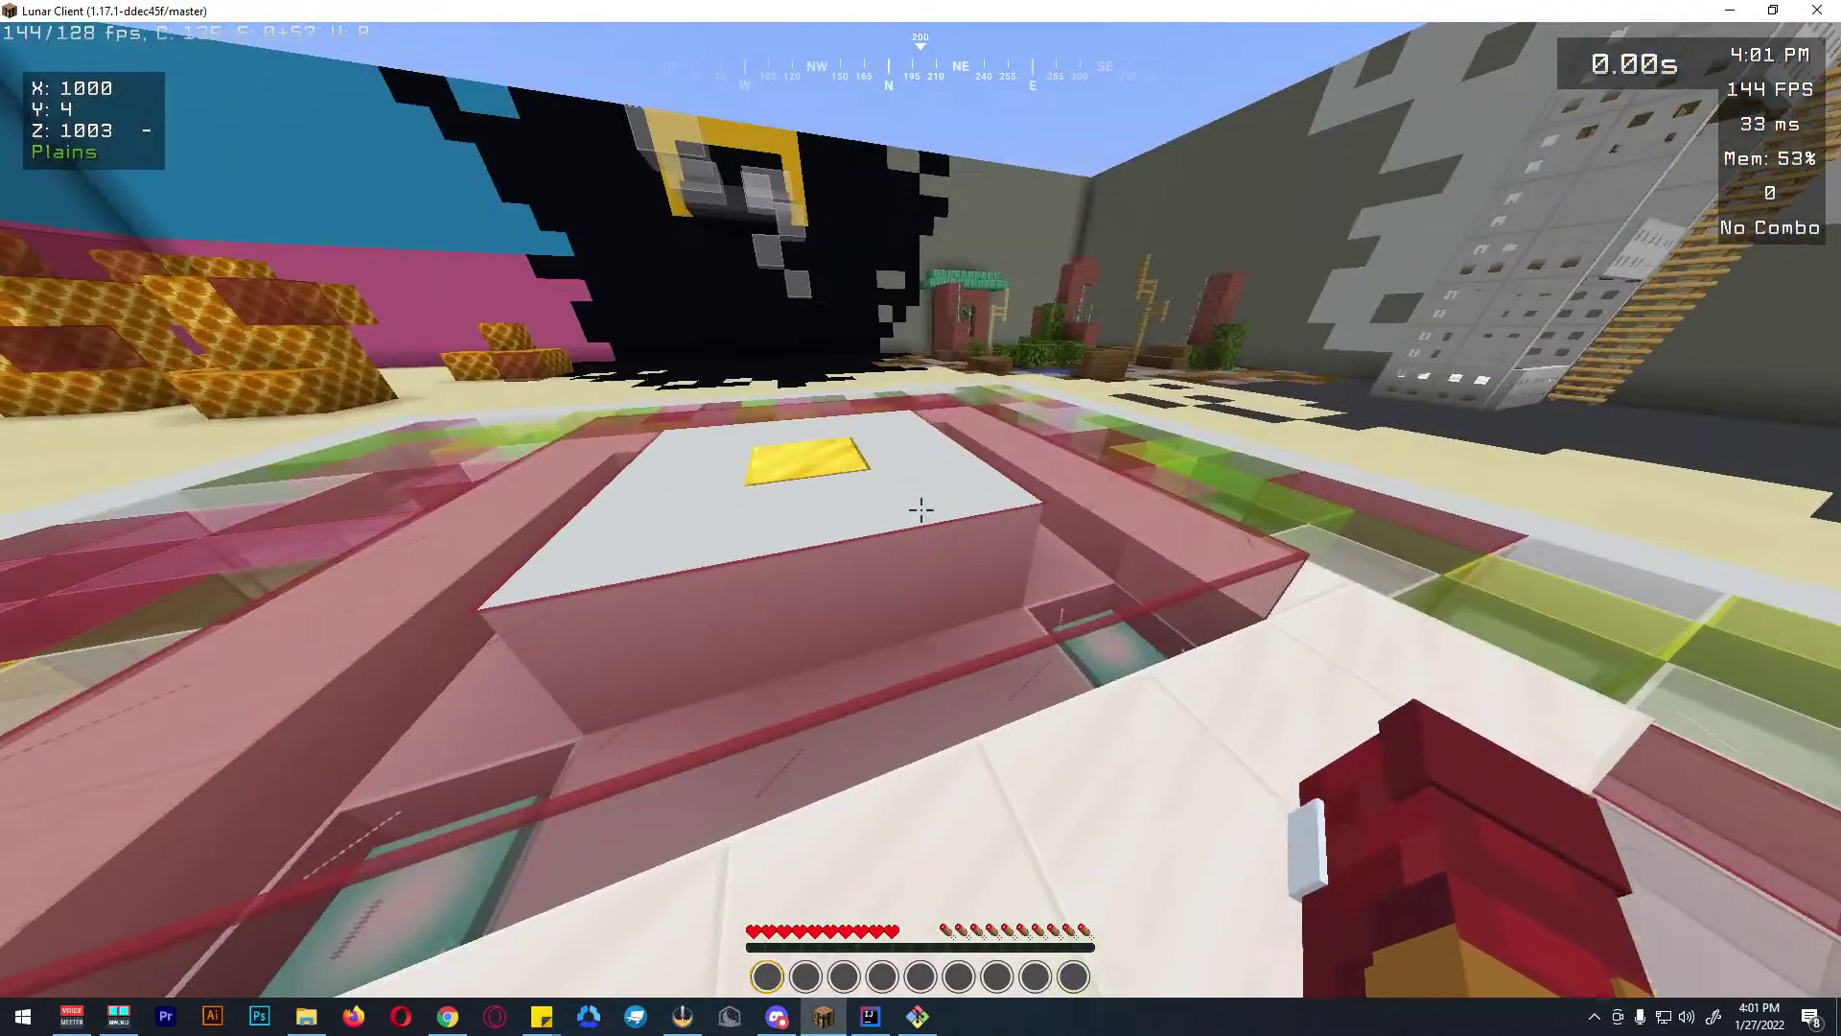
key(w)
key(space)
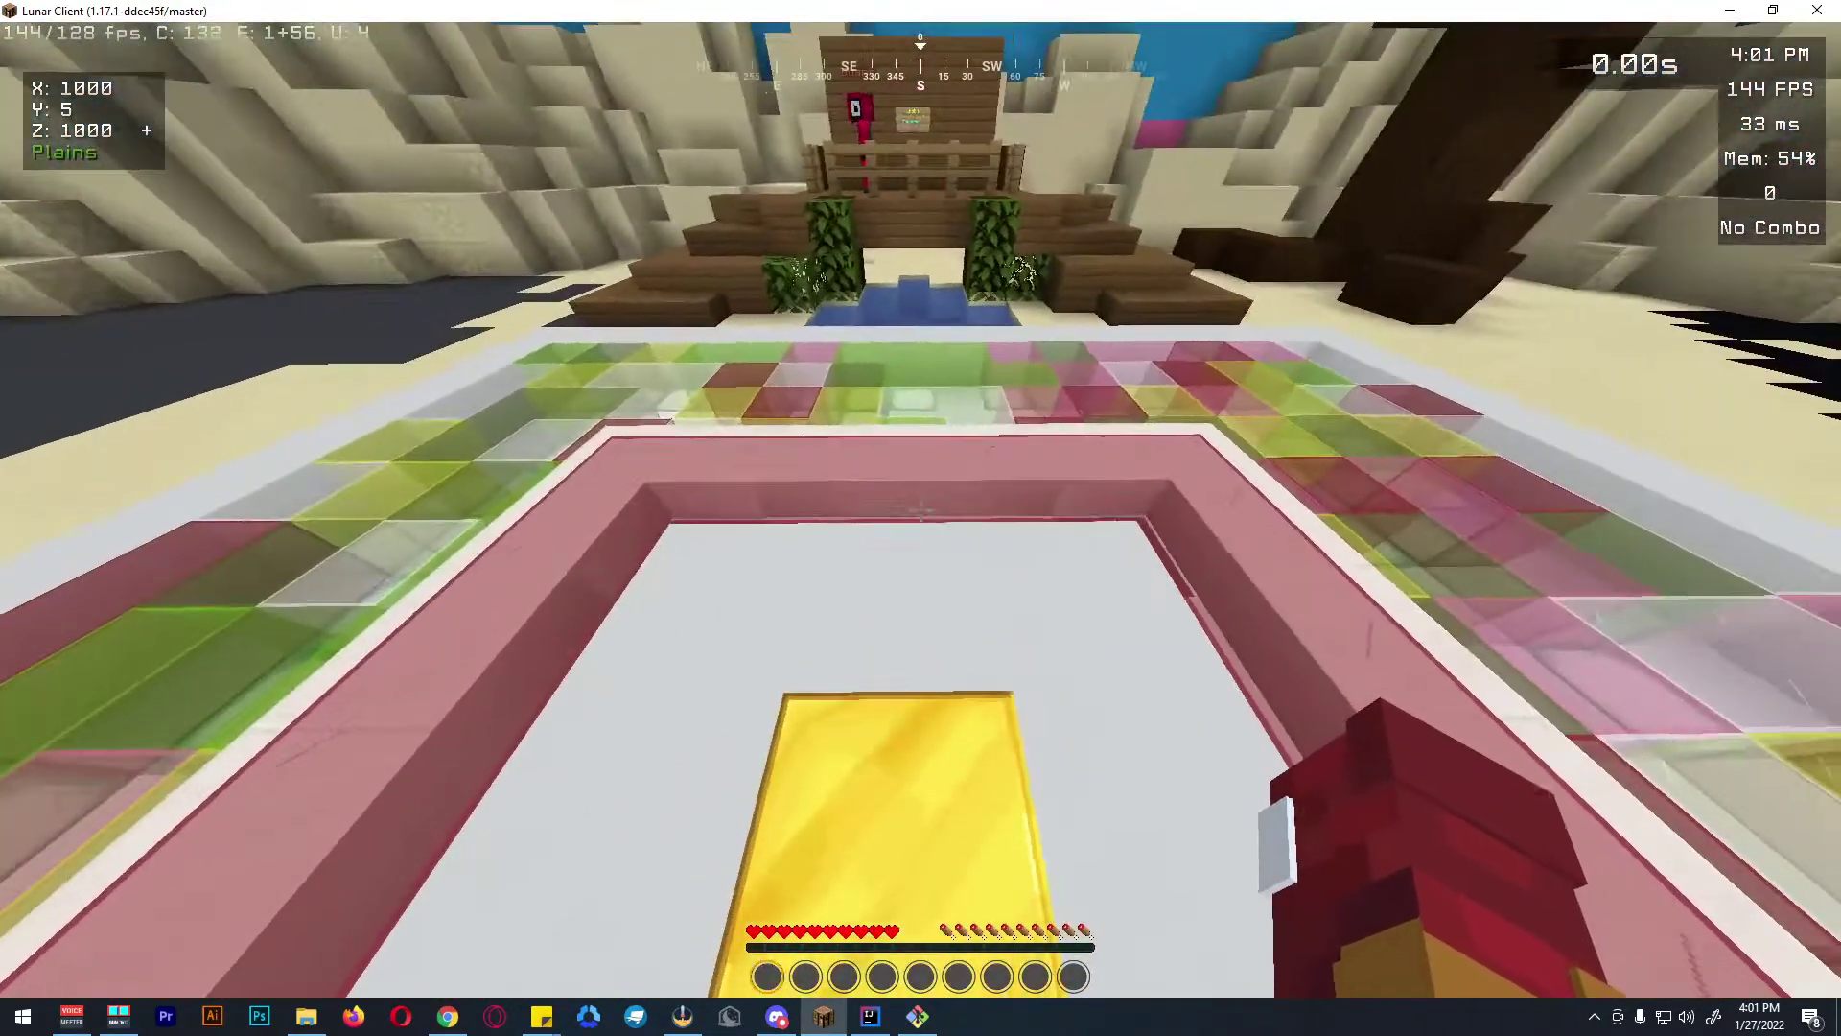
Step: Post the permission name SQG.Join in the chat and review the chat history
key(t)
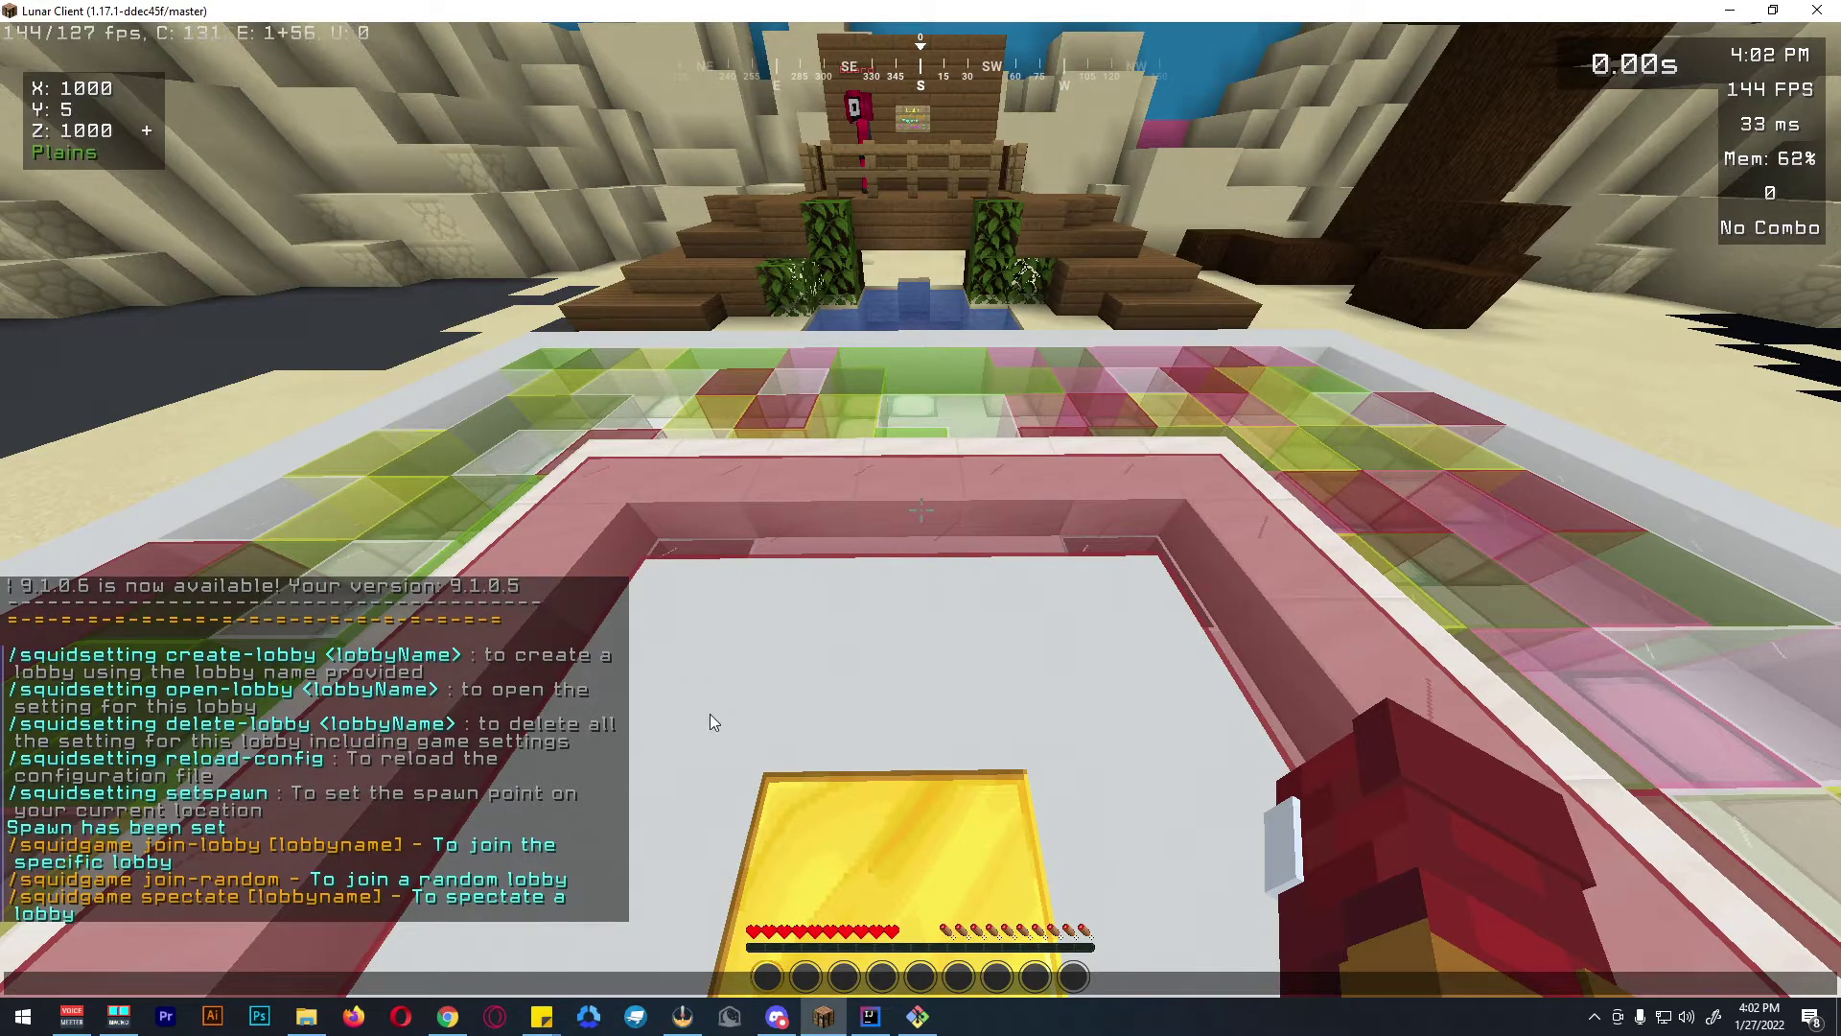
text(SQG.Join)
key(Return)
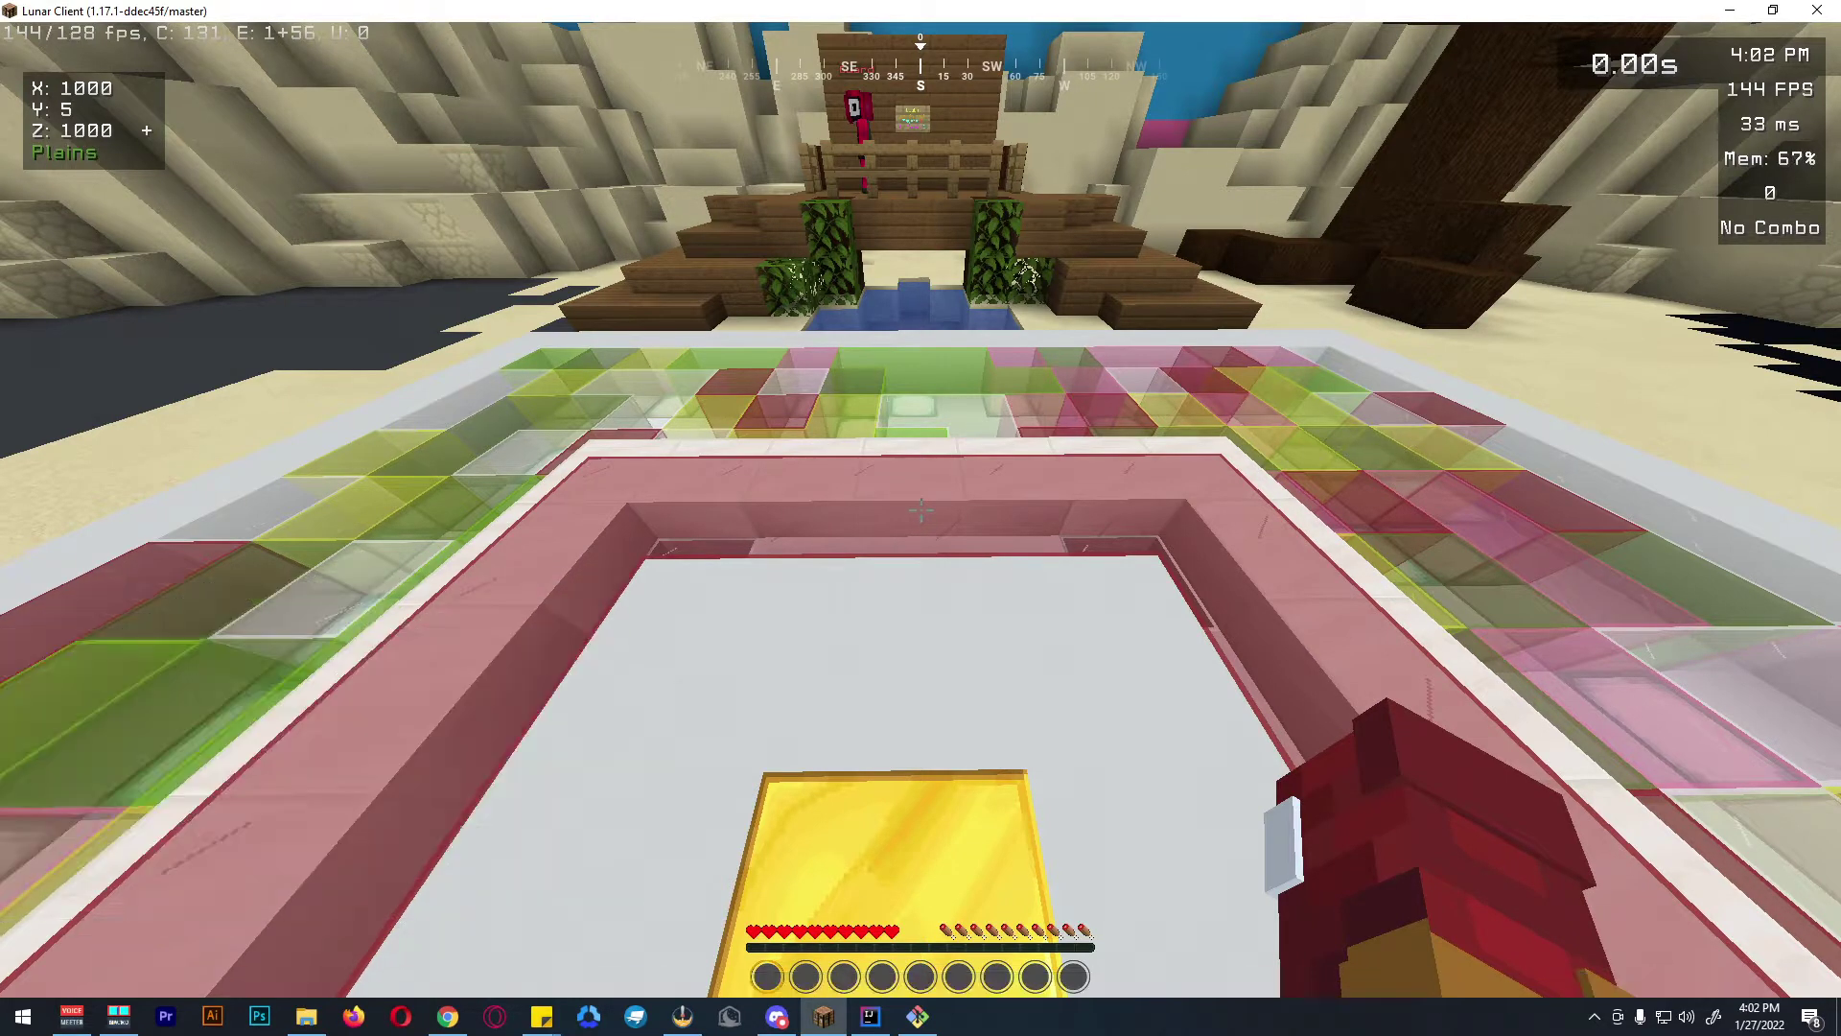
mouse_move(920, 510)
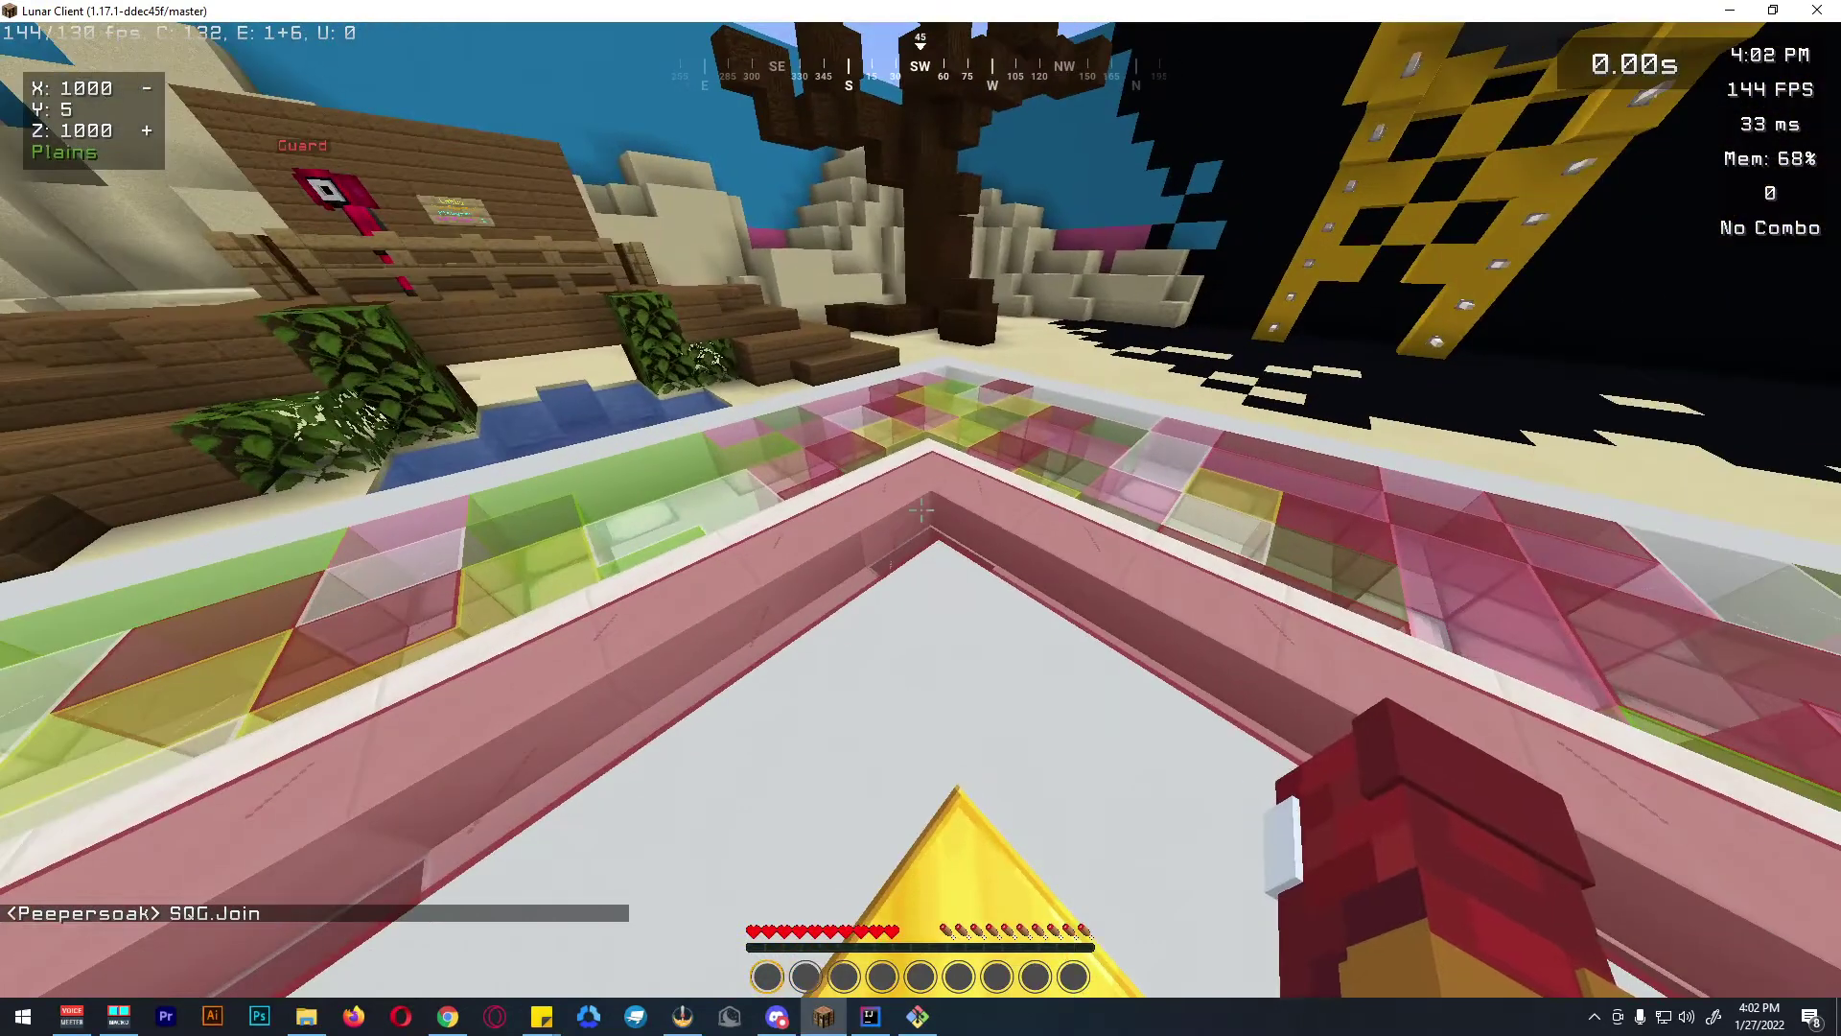
key(t)
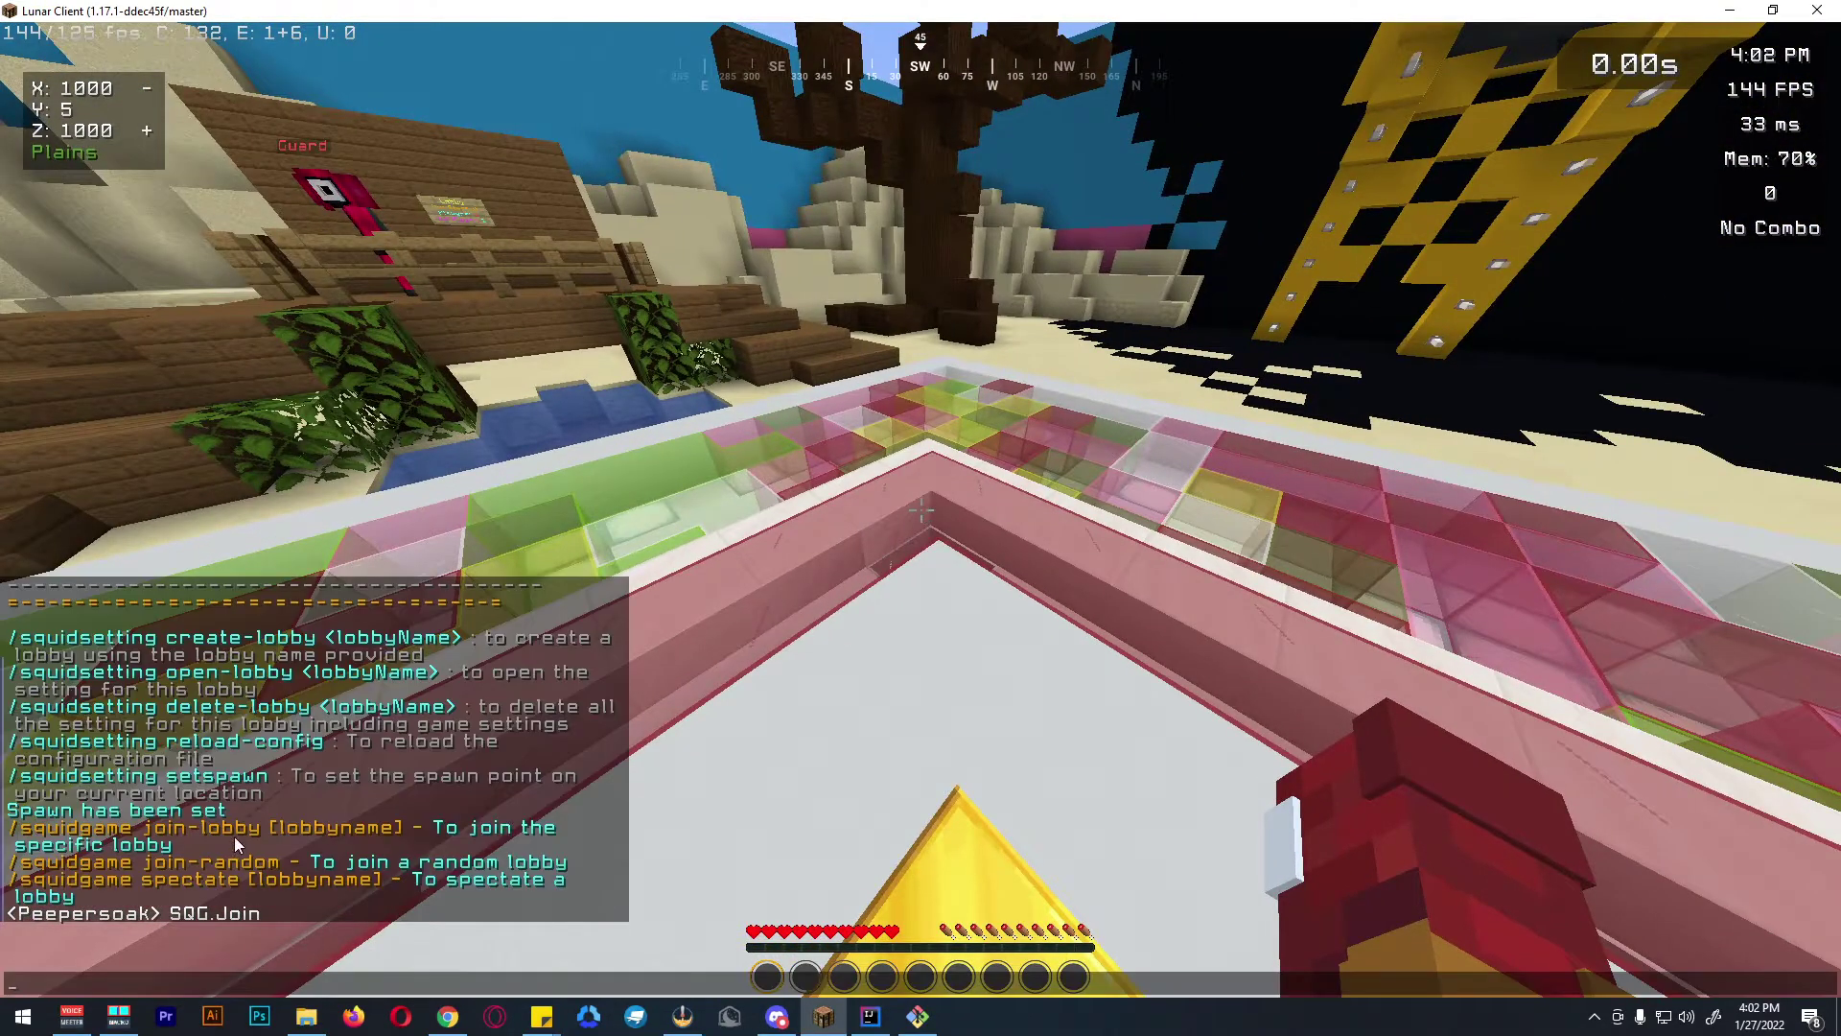
key(Escape)
Step: Switch to Chrome and show the Squid Game plugin's product page with its commands, permissions and placeholders
key(alt+Tab)
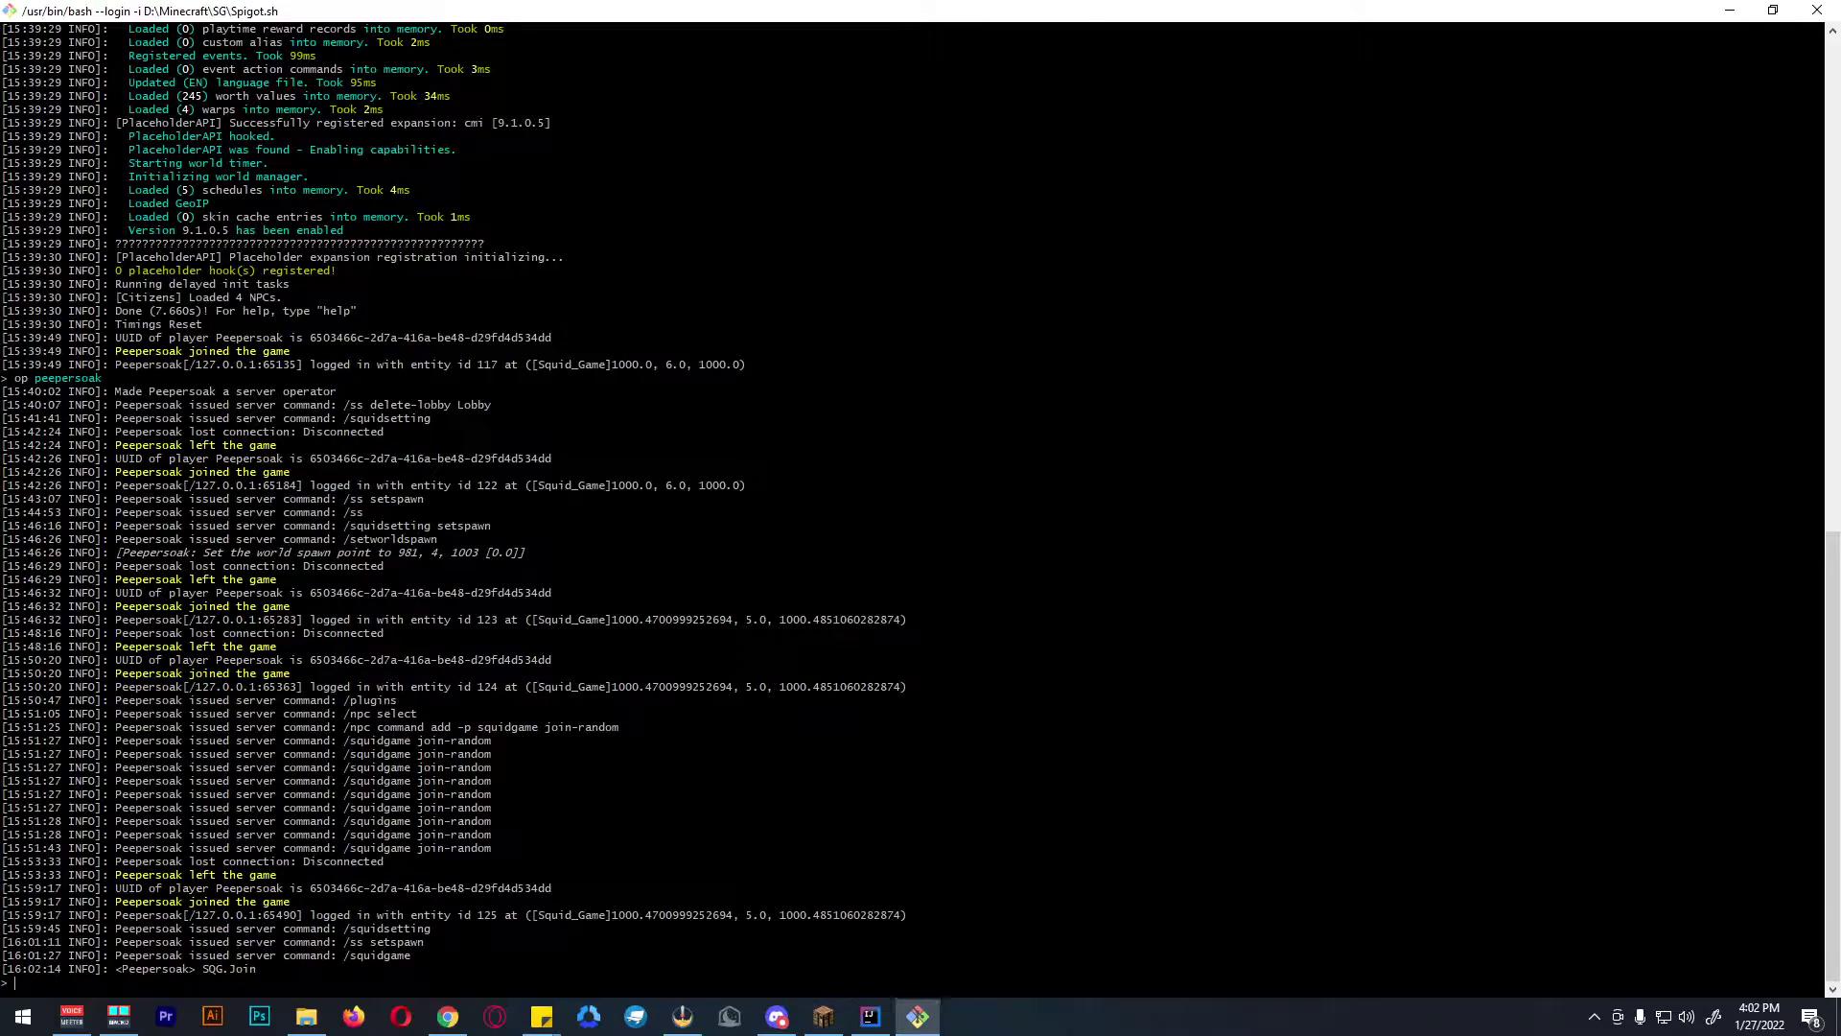
key(alt+Tab)
key(alt+Tab)
key(alt+Tab)
key(alt+Tab)
key(alt+shift+Tab)
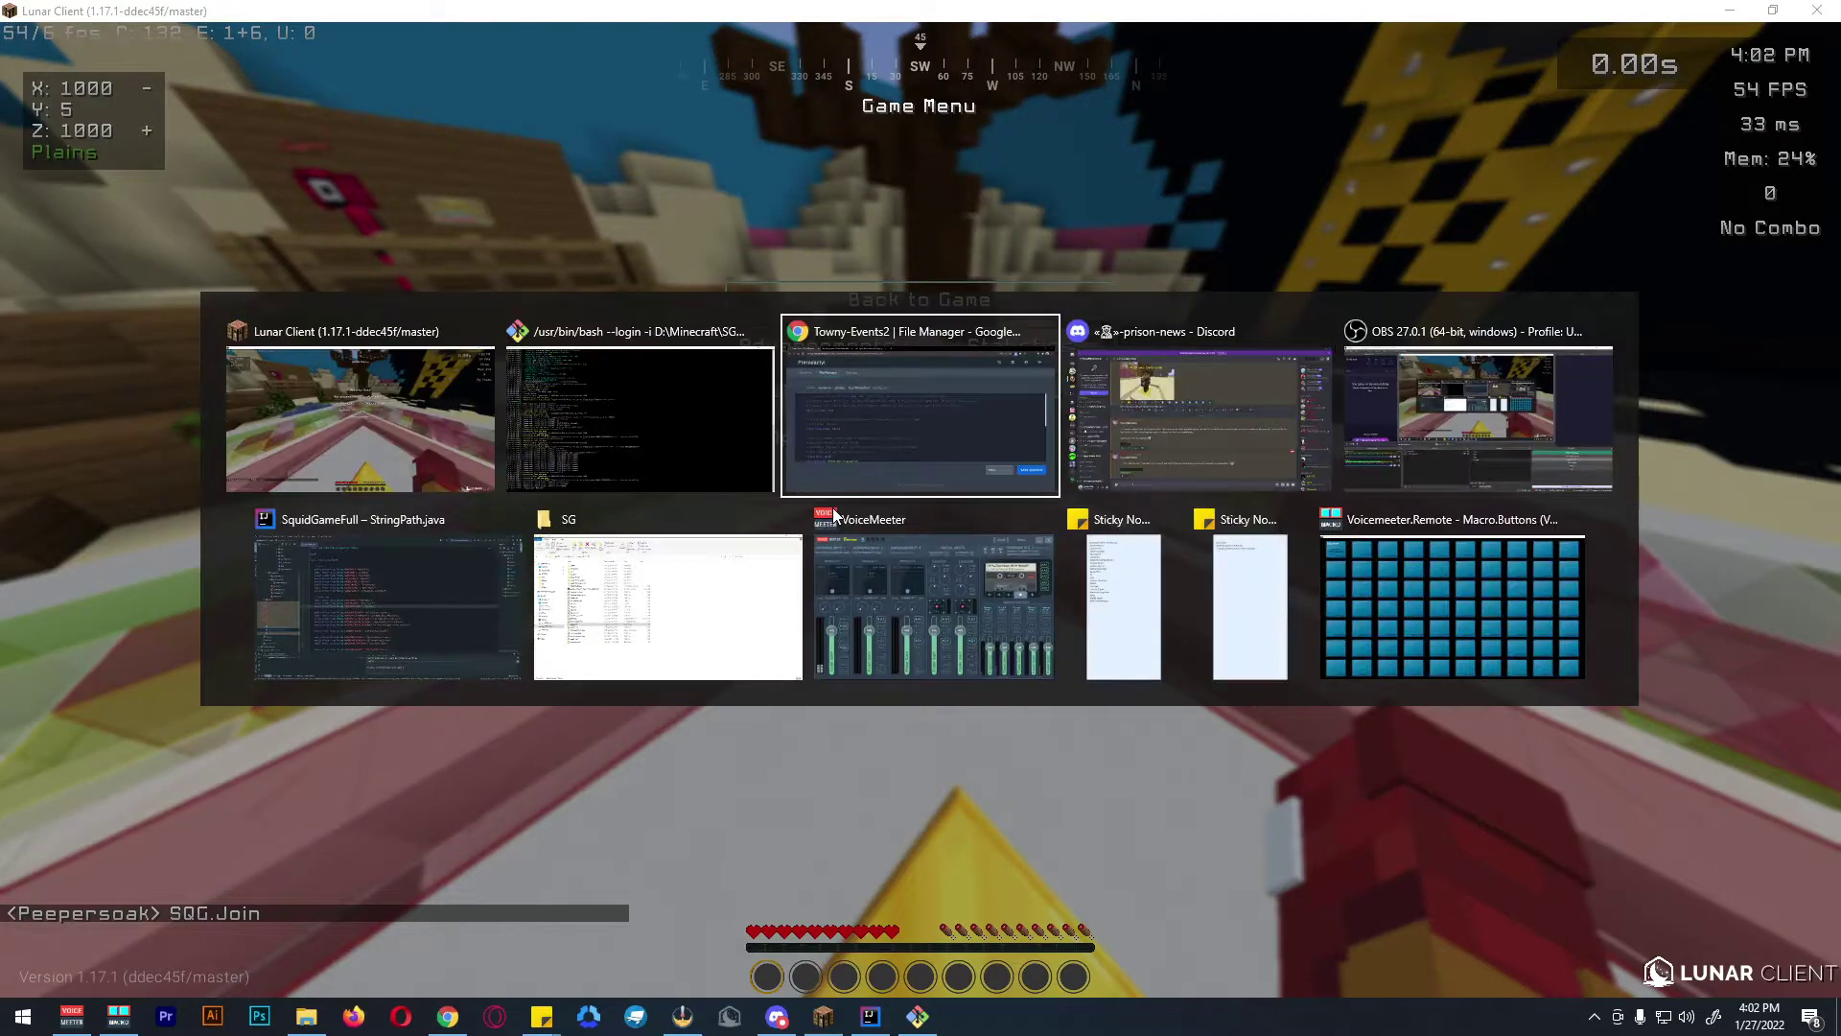
click(576, 15)
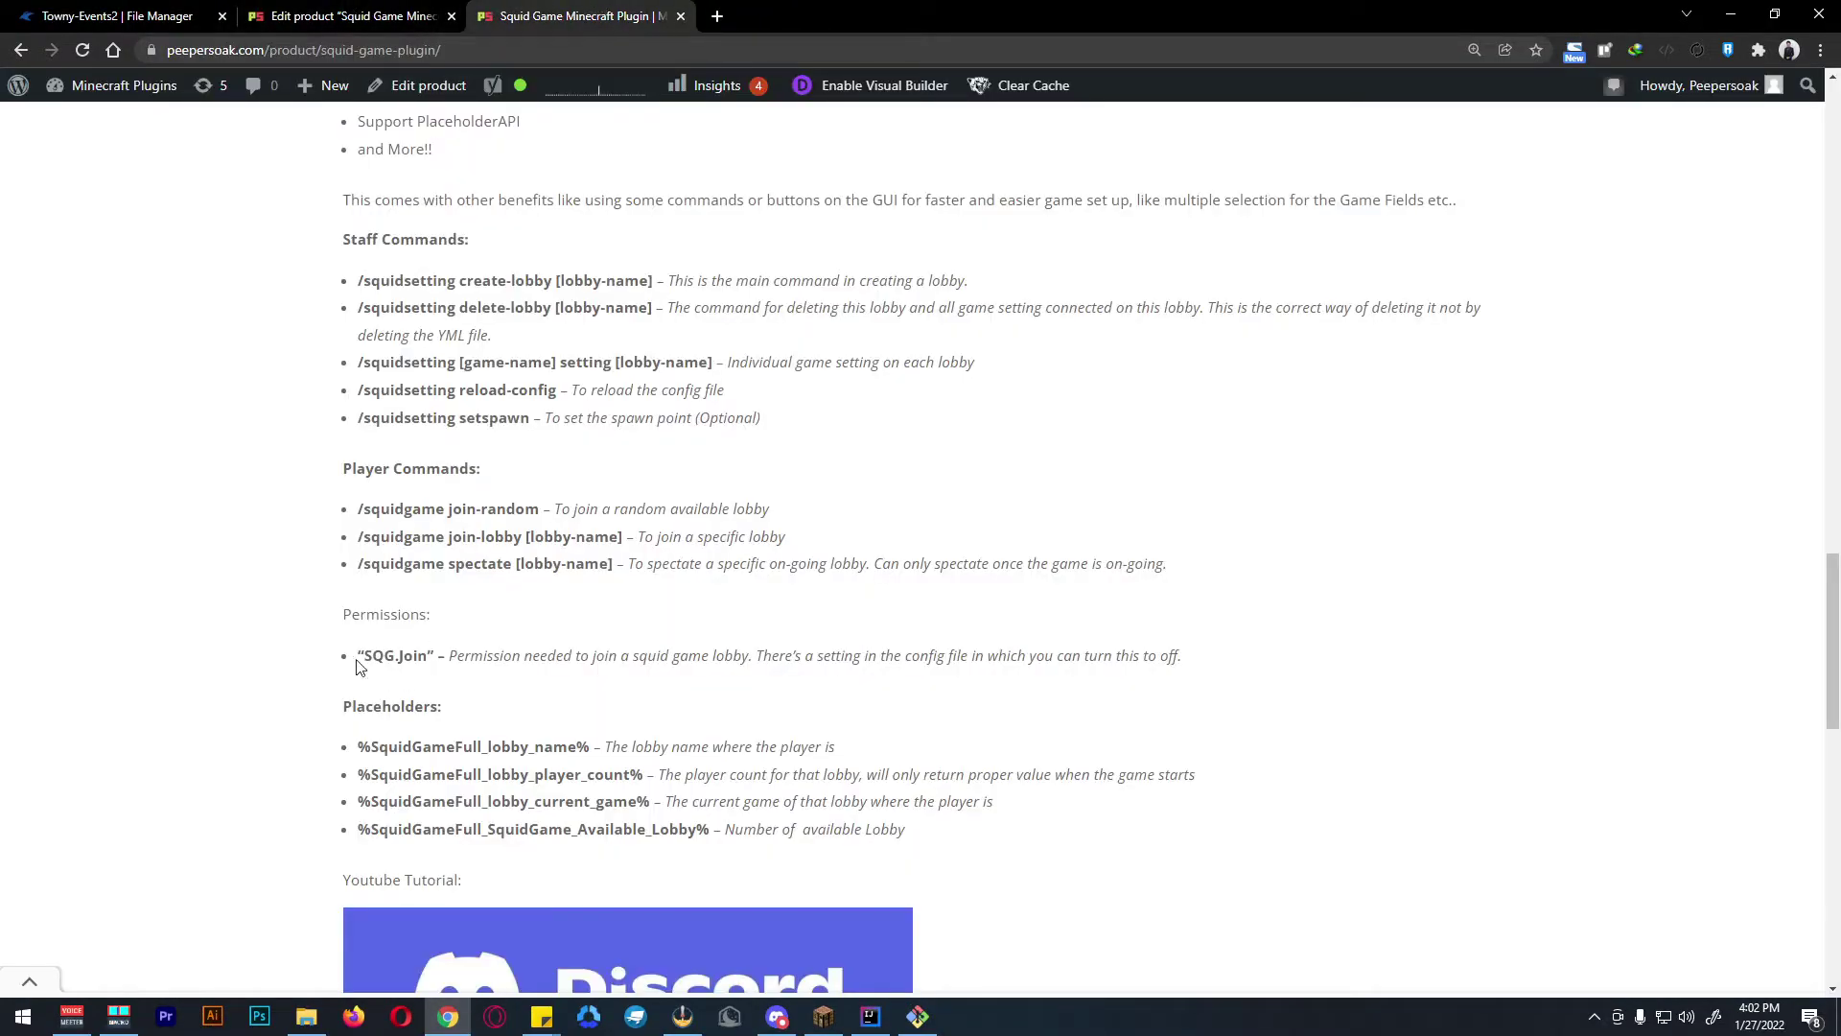
Step: Highlight the SQG.Join permission and the Placeholders heading on the plugin page
drag(364, 655, 431, 655)
click(452, 683)
drag(414, 713, 346, 711)
click(470, 718)
Step: Switch back to Minecraft and walk up to the Guard NPC next to the lobby sign
click(824, 1016)
key(w)
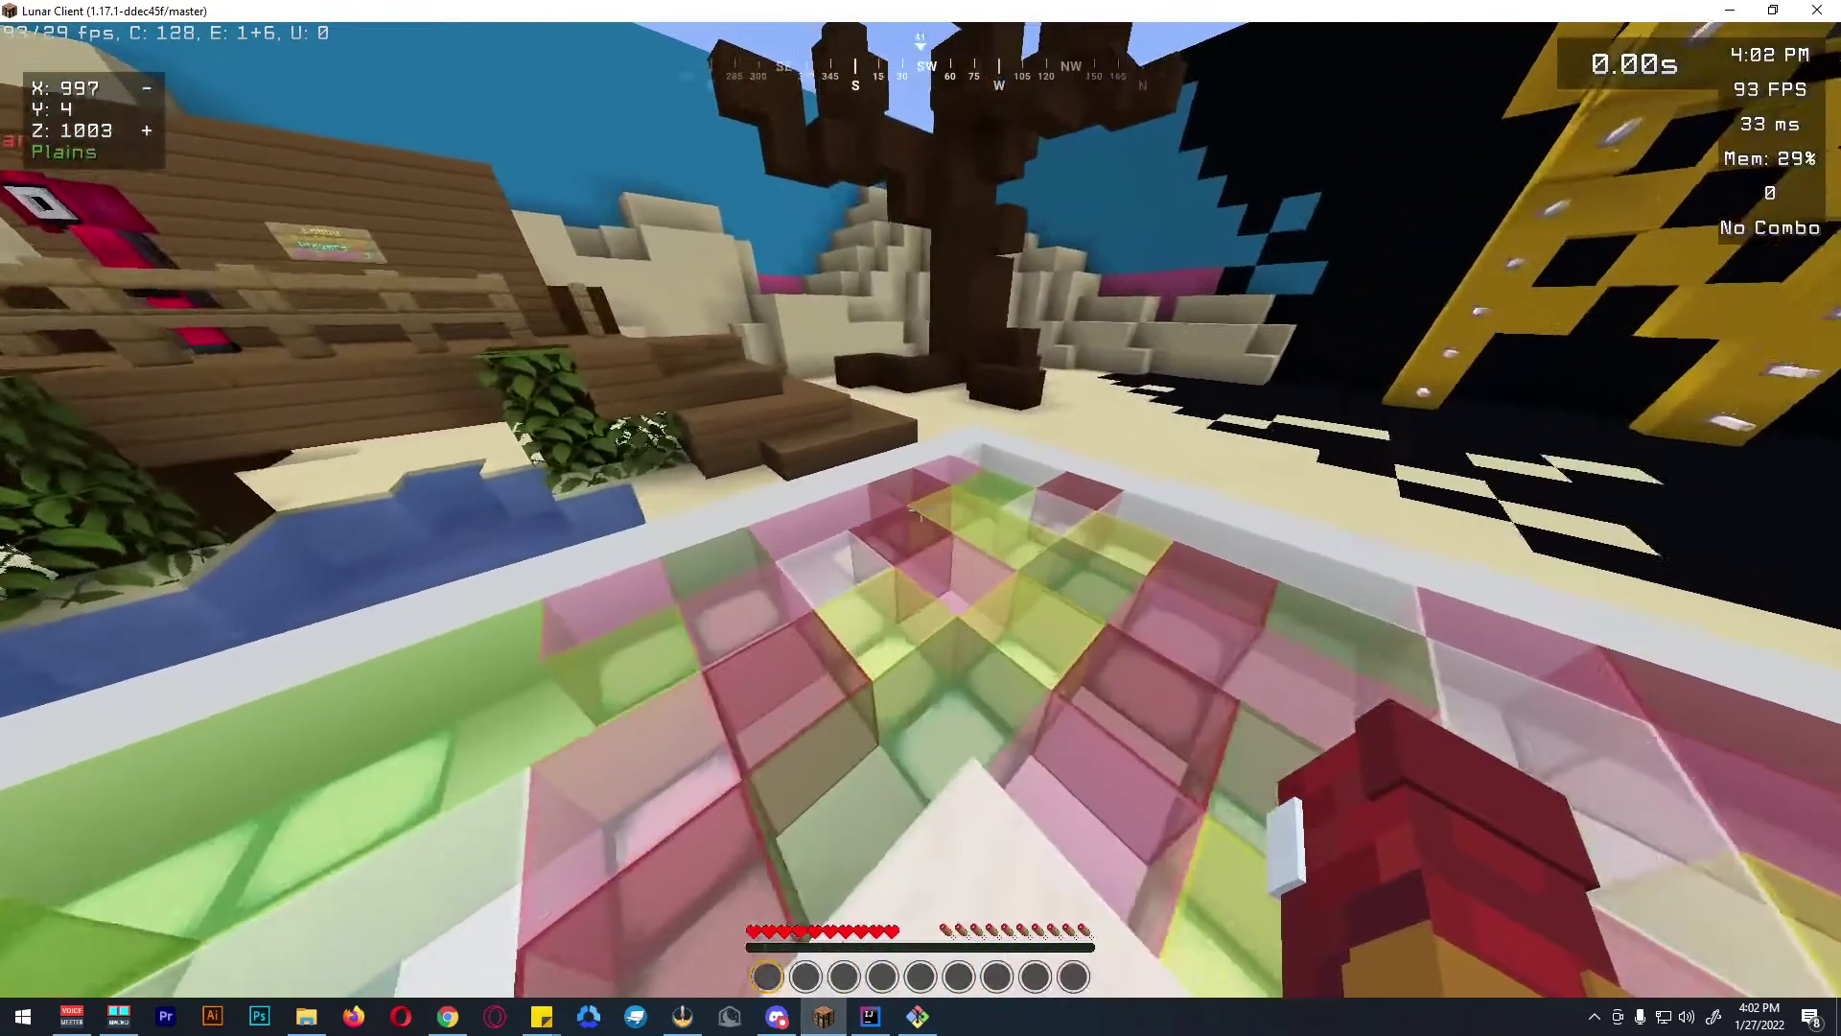
key(w)
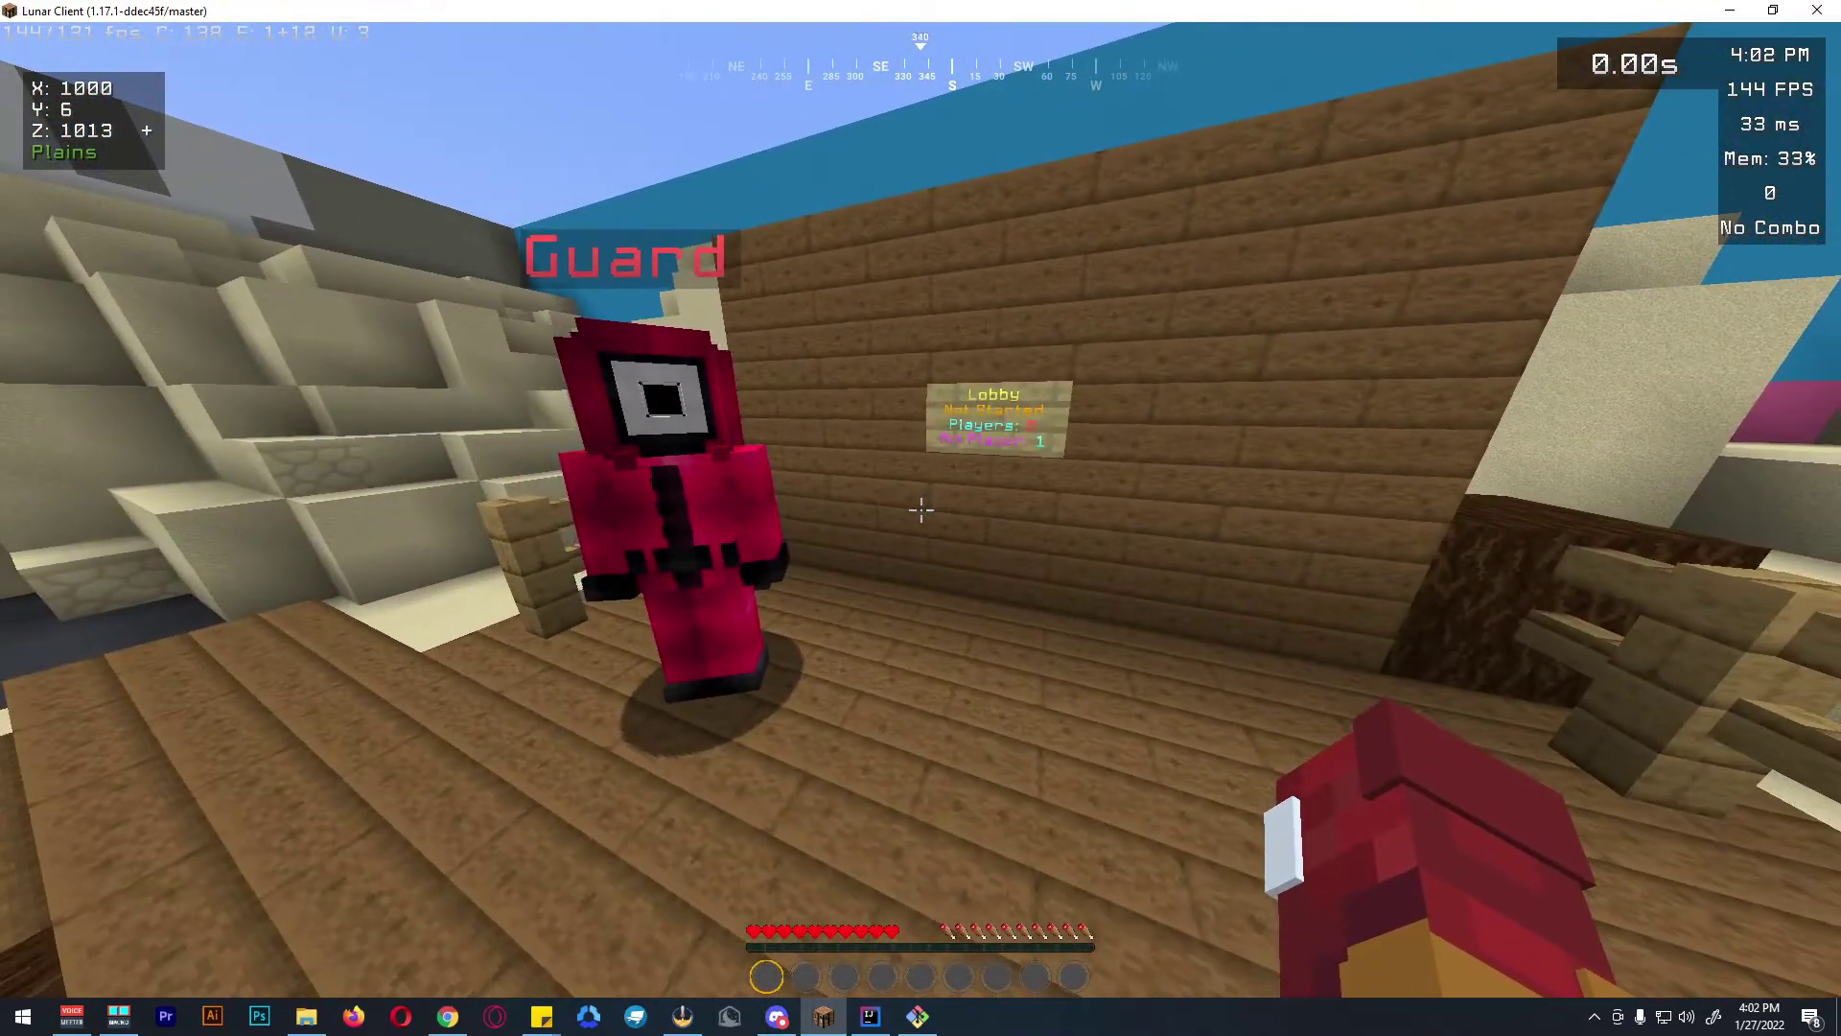
Step: List the plugins installed on the server with the /plugins command and close the chat
text(/plugins)
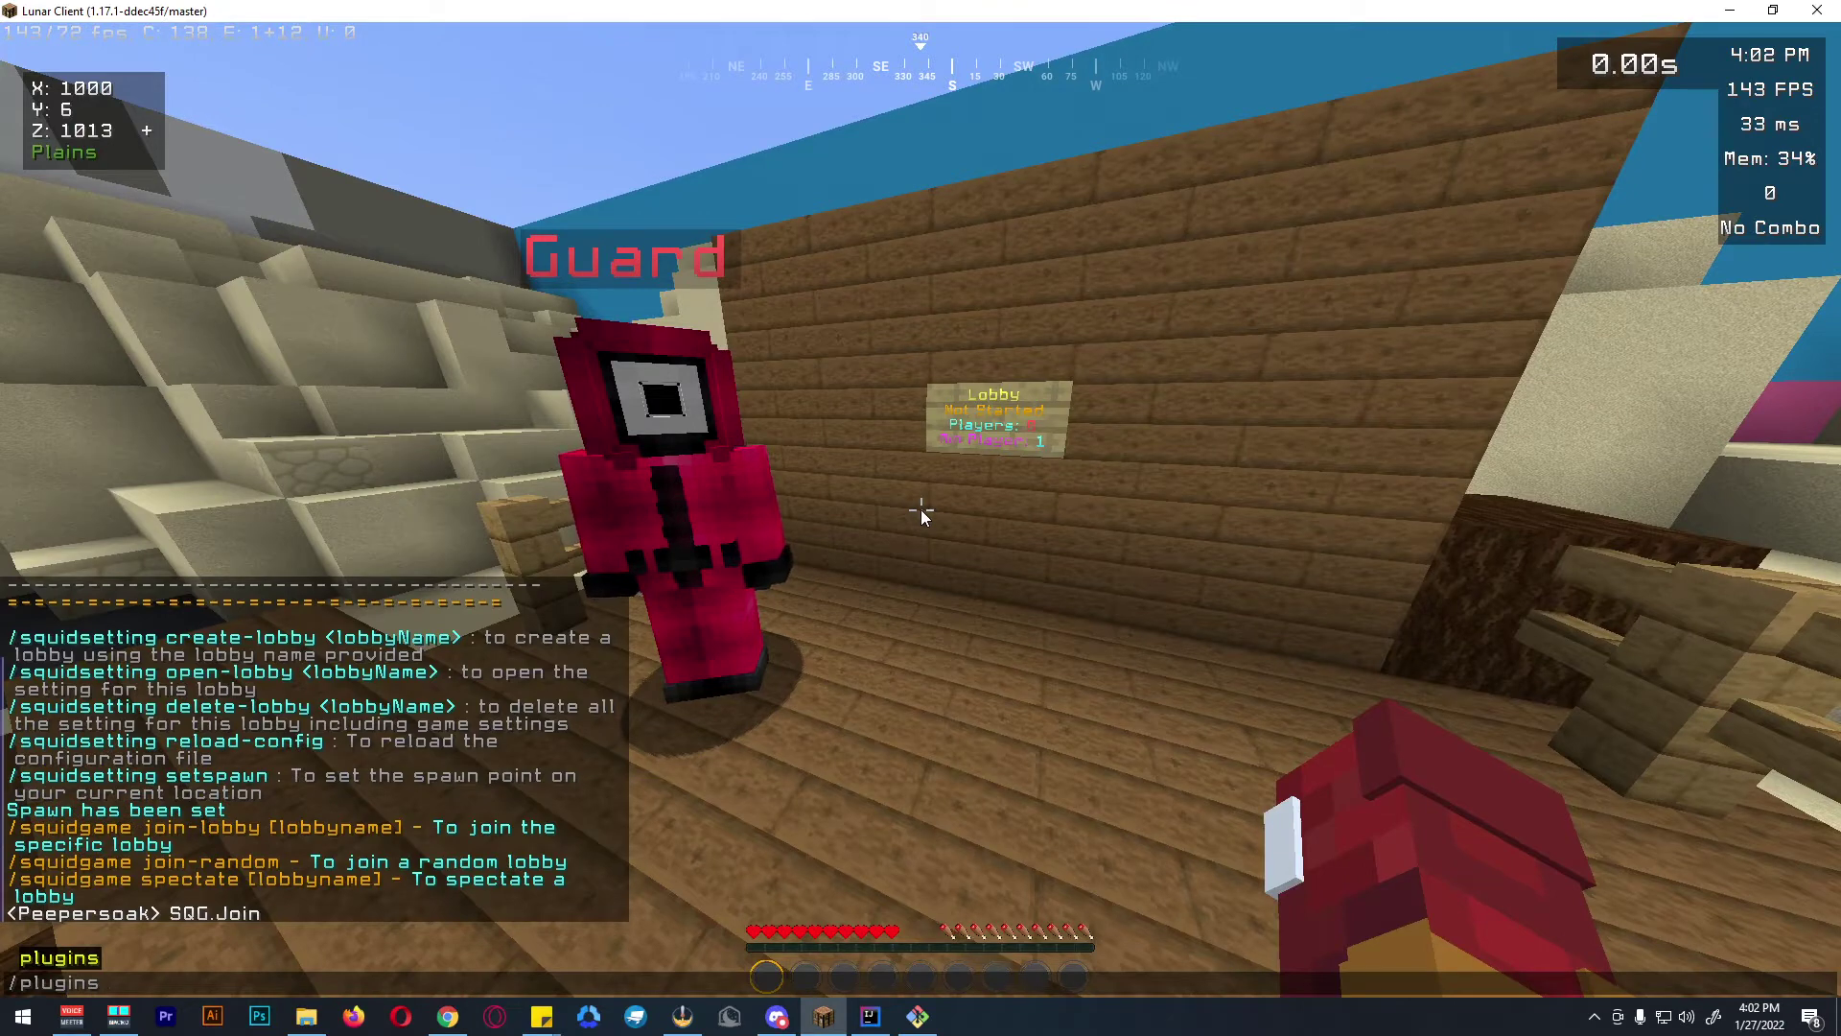
key(Return)
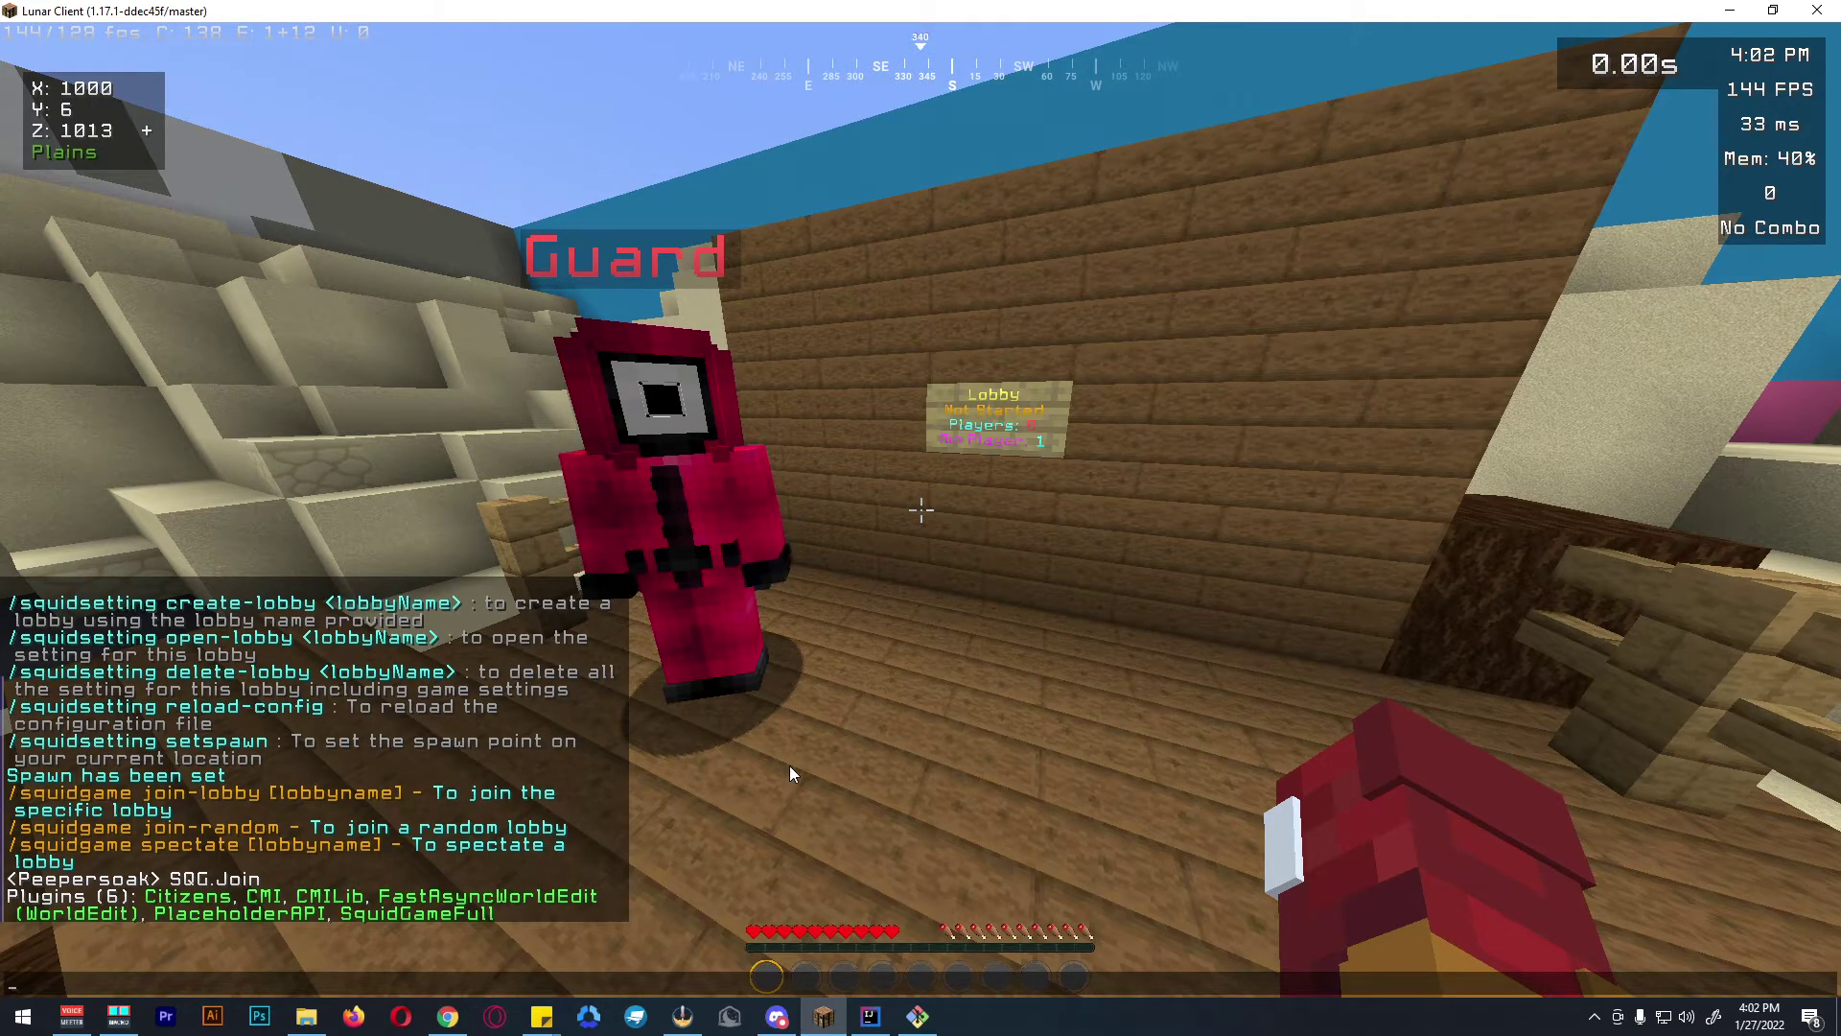
key(Escape)
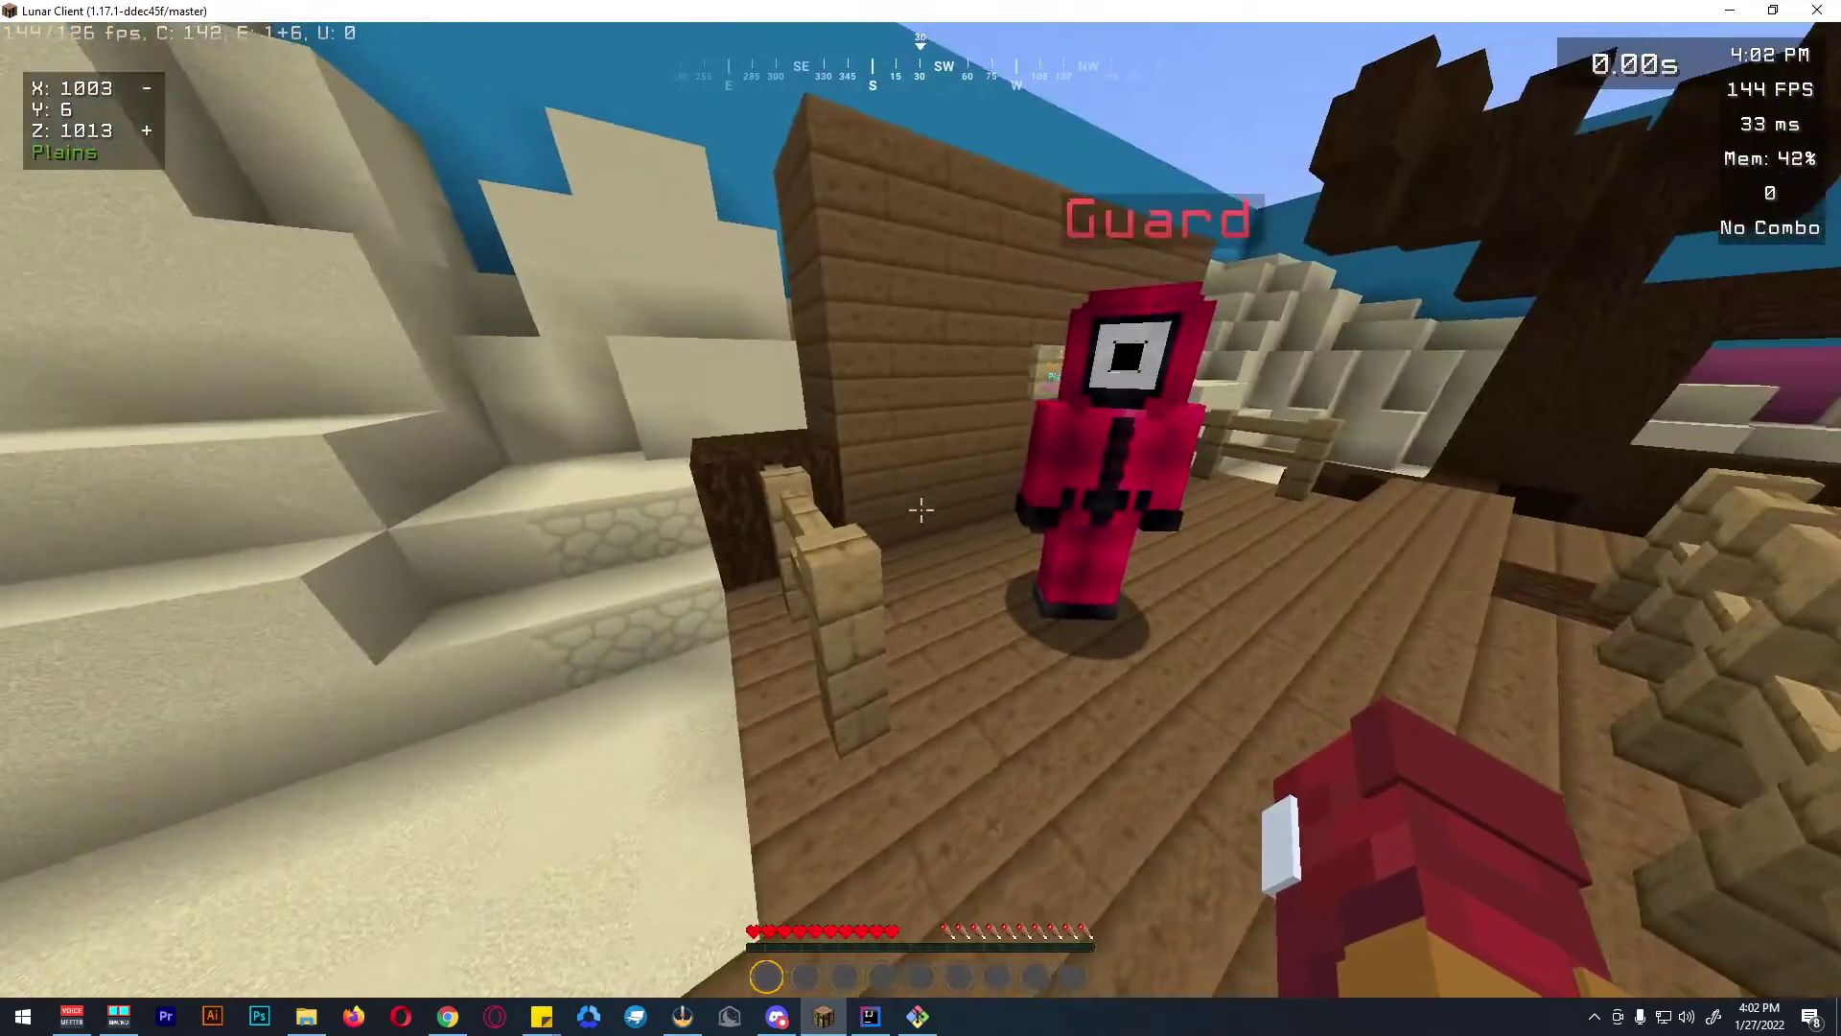
Step: Walk around the Guard NPC, face it up close and hit it twice
key(s)
key(w)
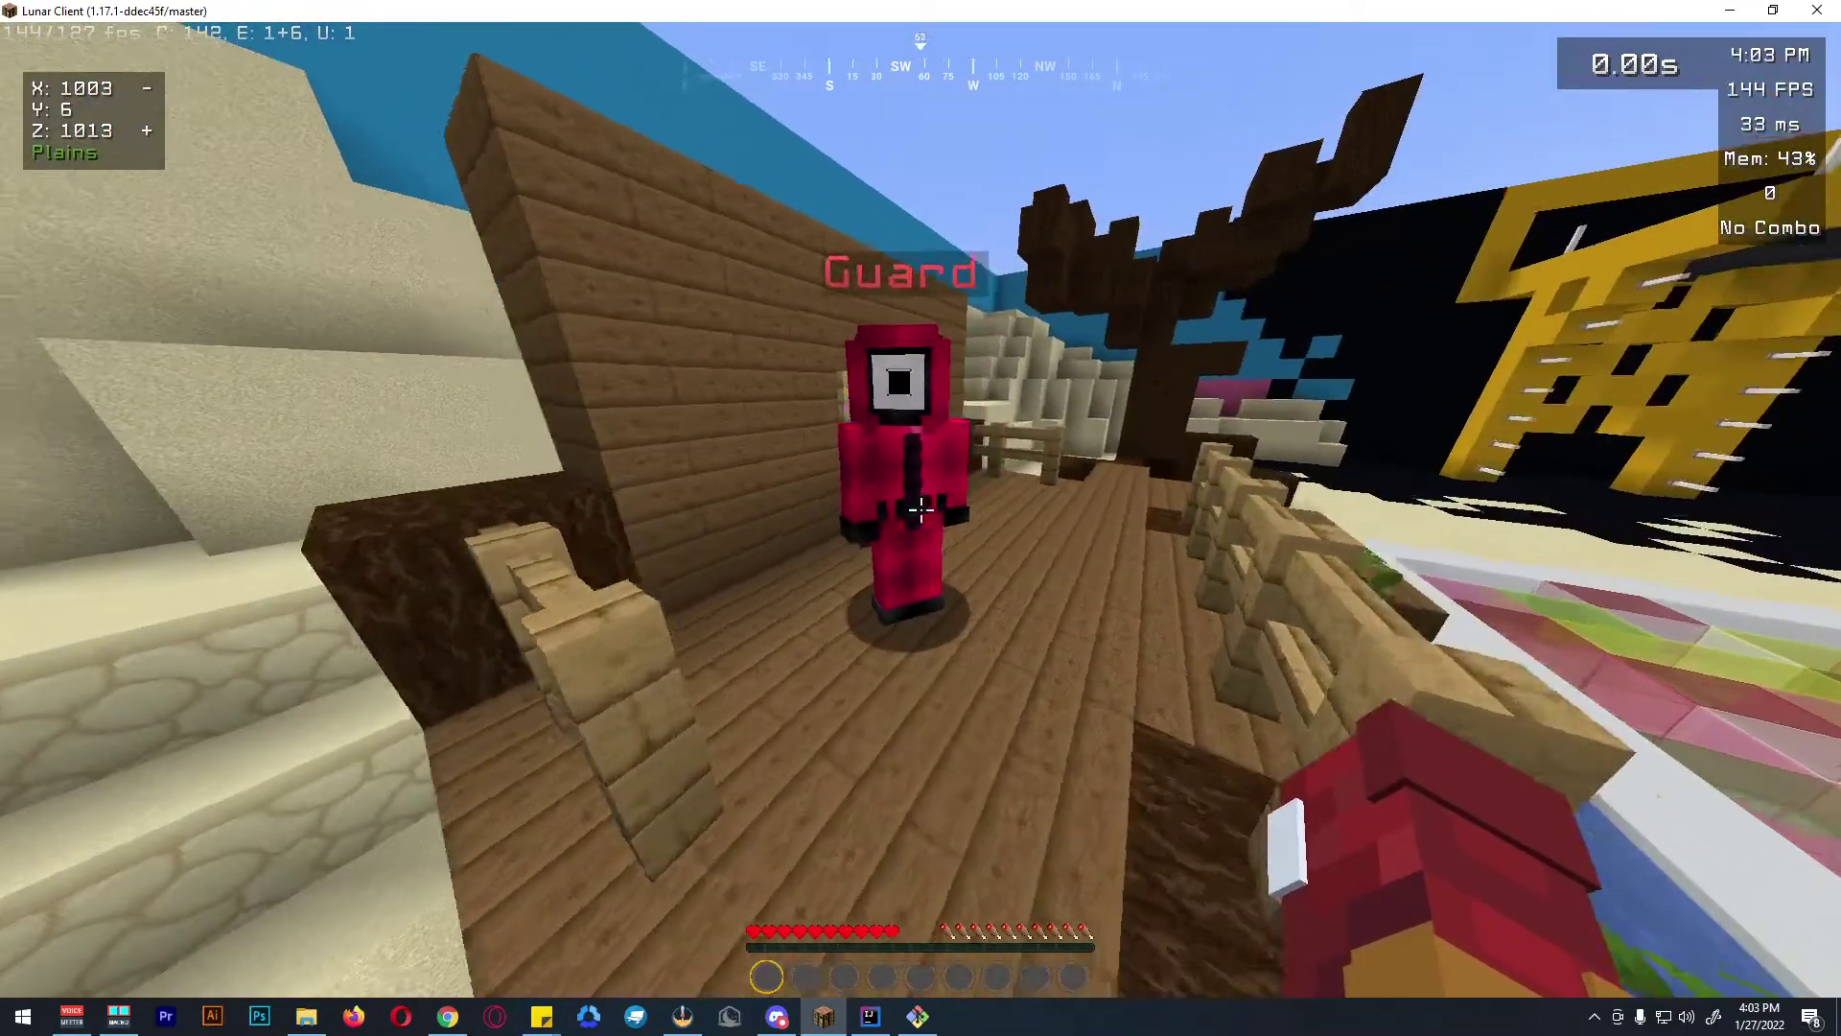
key(d)
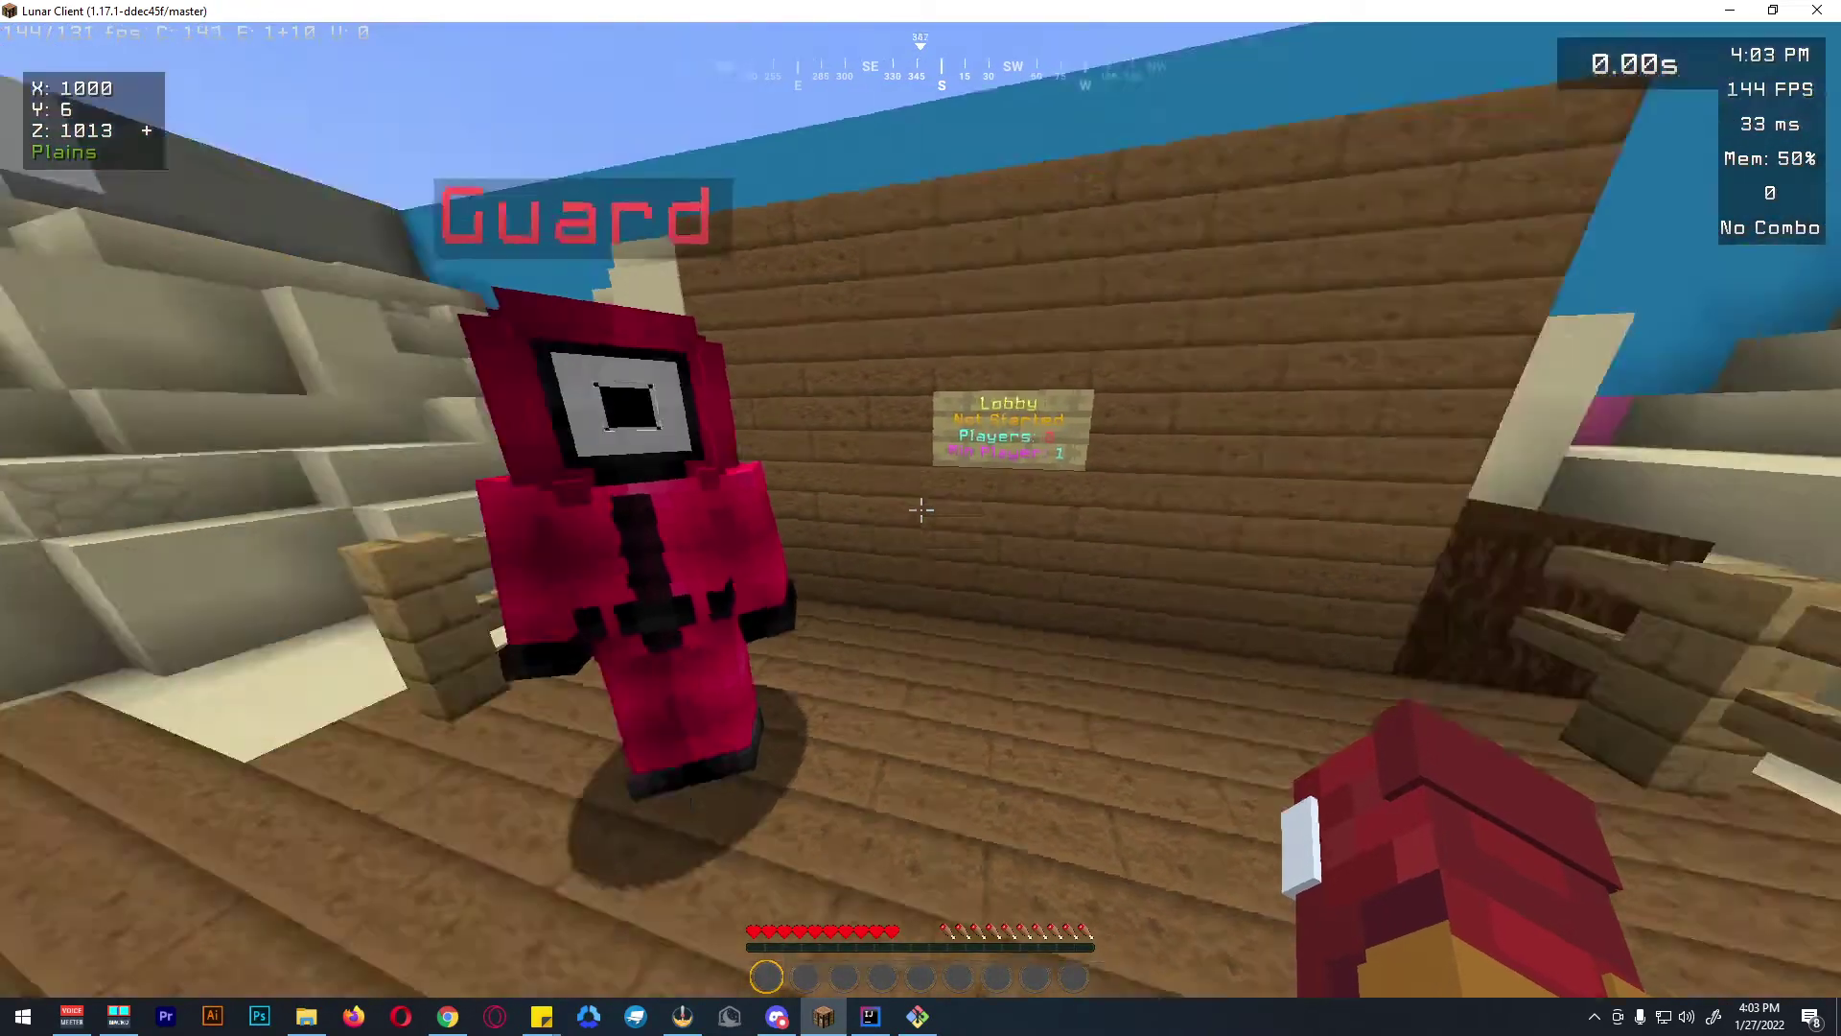
key(w)
click(920, 510)
click(921, 511)
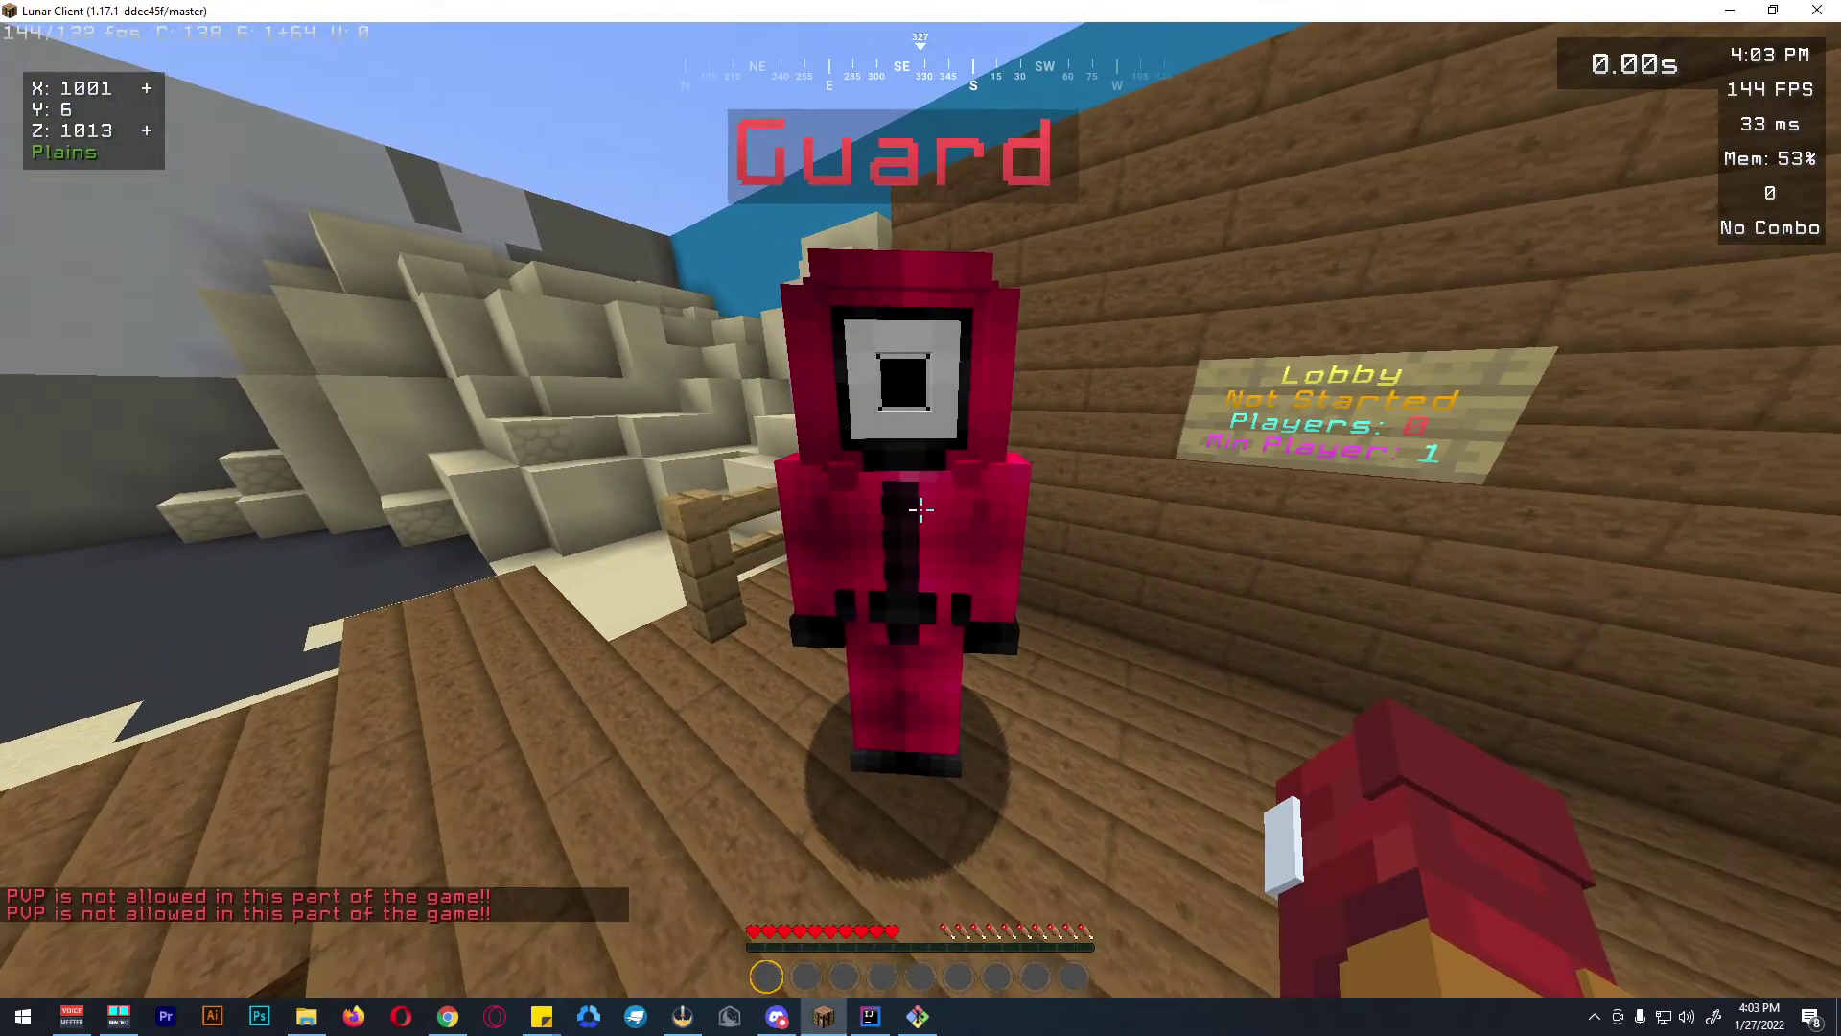
Step: Write out the command /npc command add -p squidgame join-random in the chat and discard it unsent
key(slash)
text(npc )
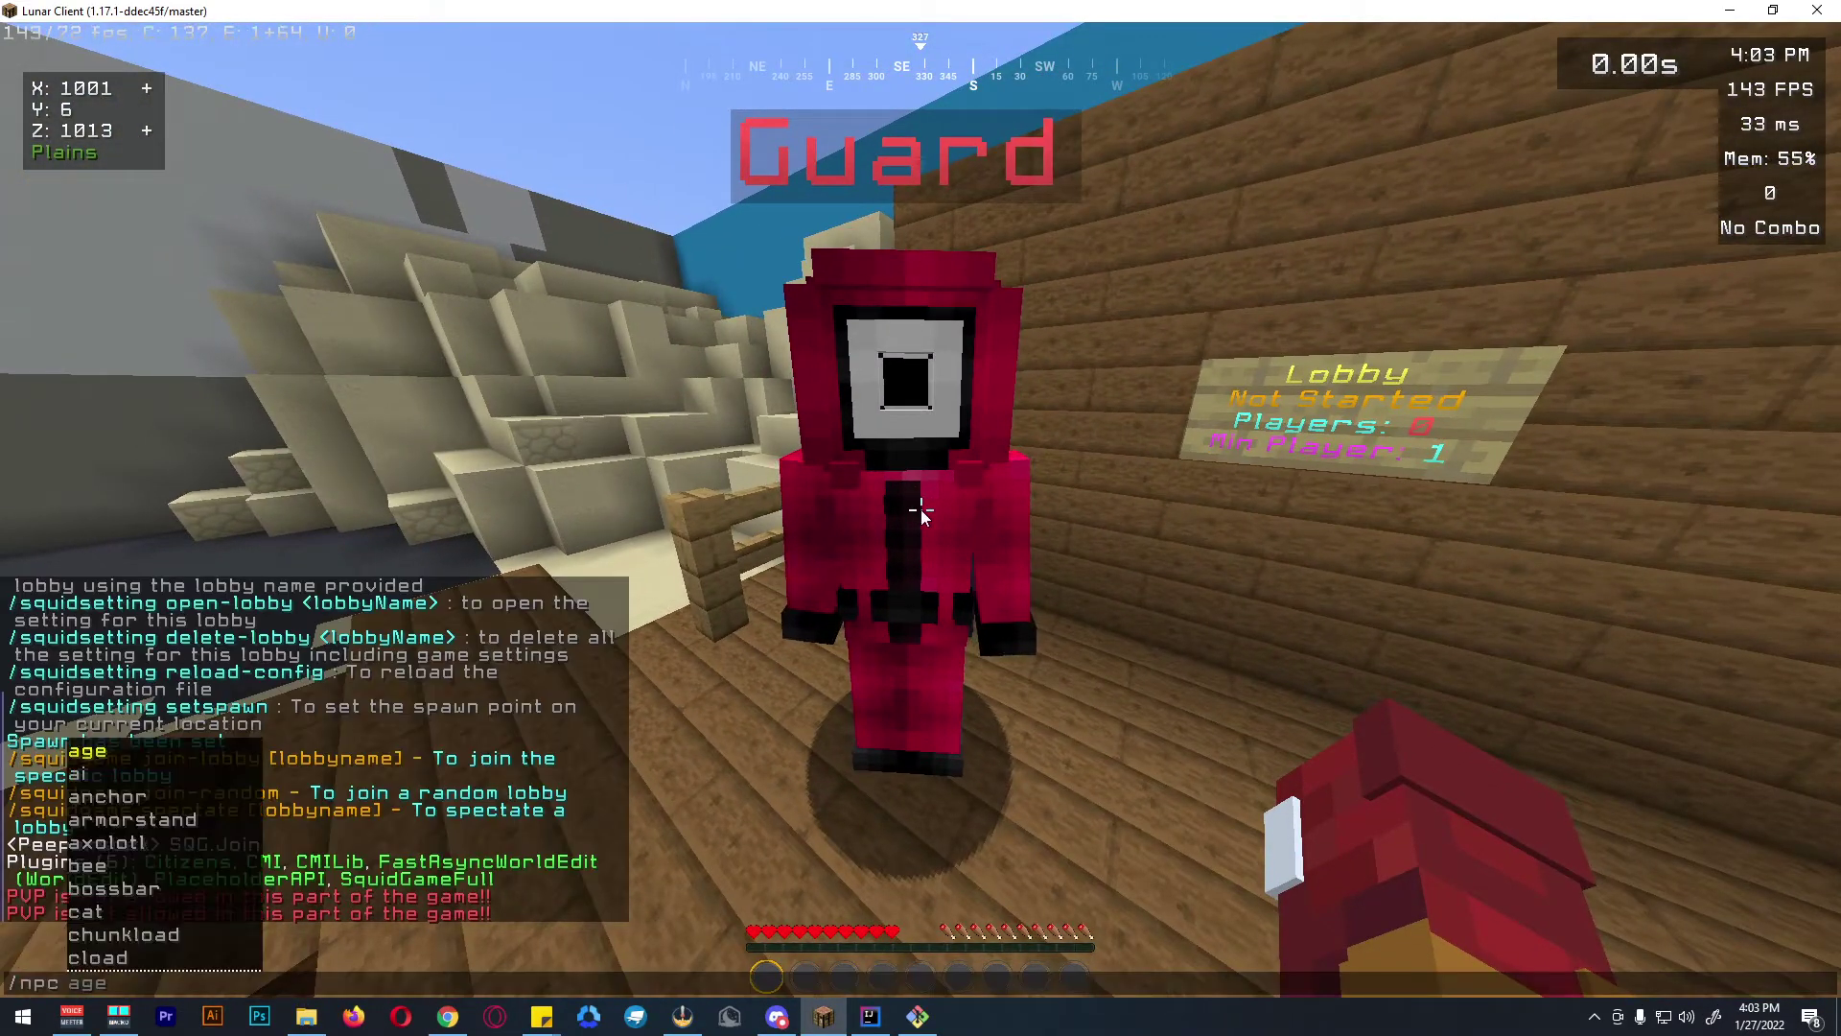
text(command add -p sq)
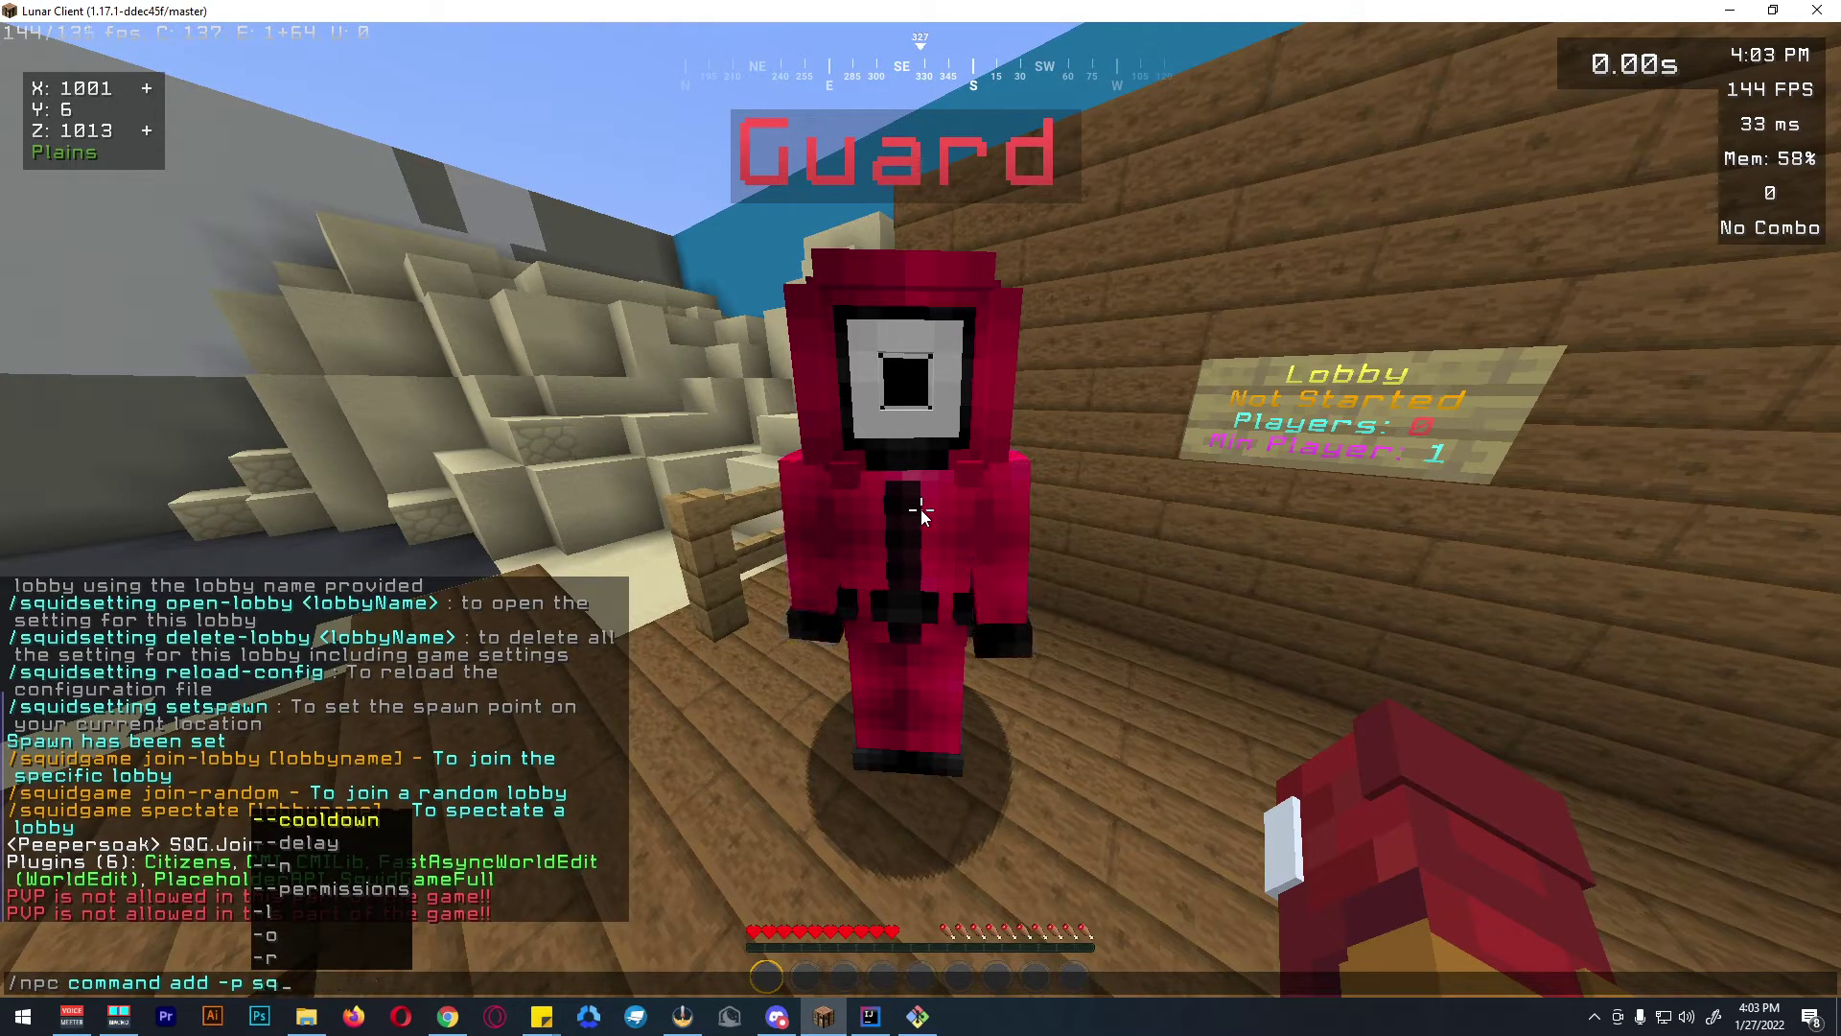
text(uidgame join-random)
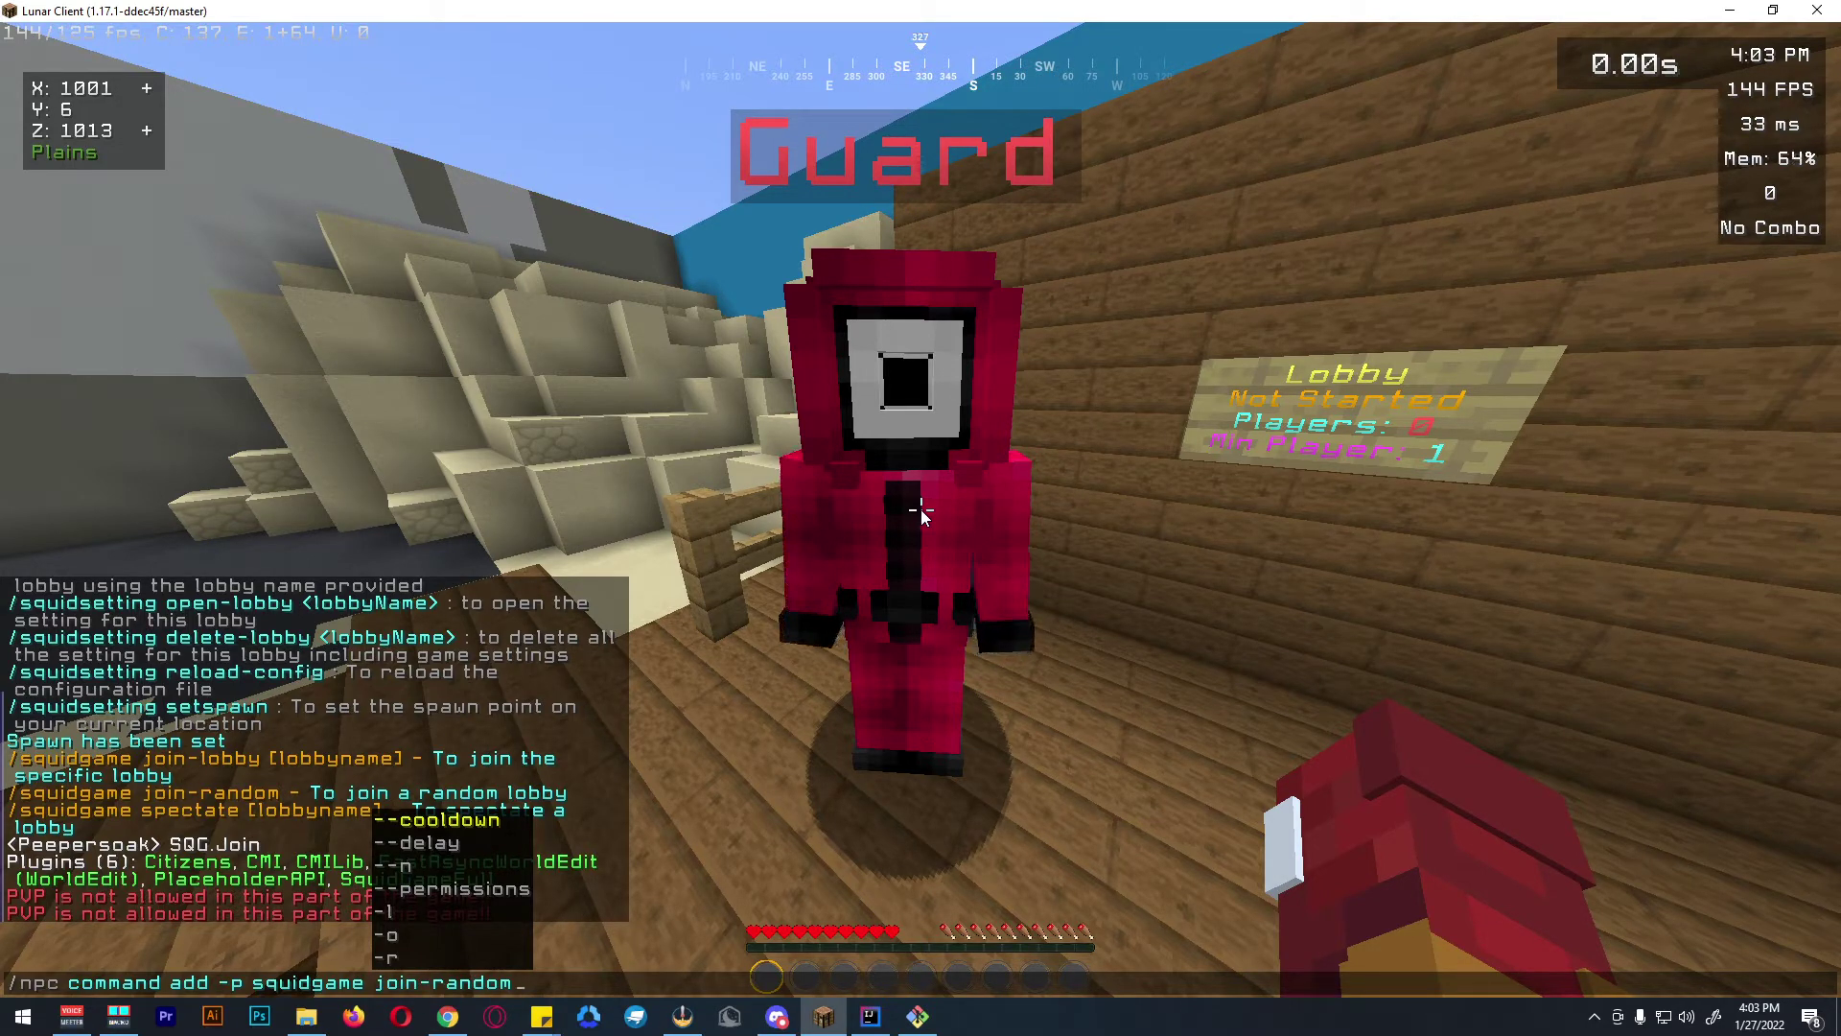
key(Escape)
key(Return)
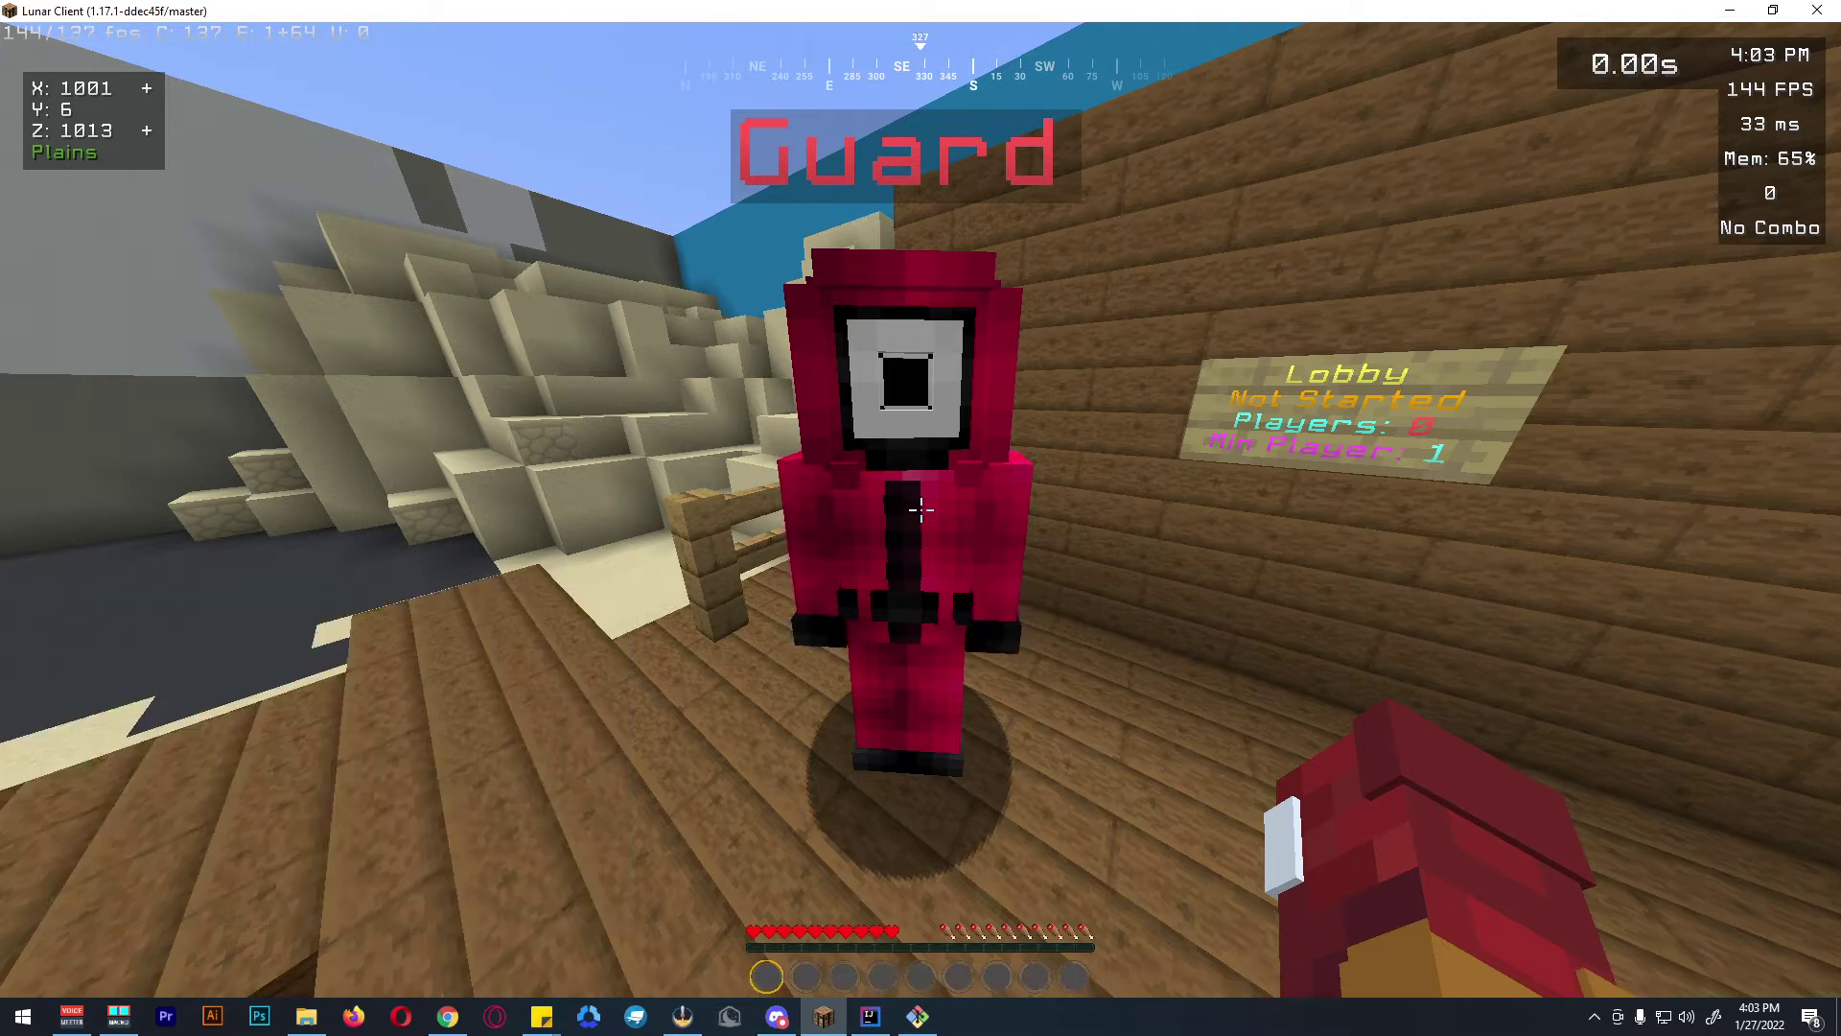
Step: Interact with the Guard NPC to try joining a random lobby
right_click(921, 511)
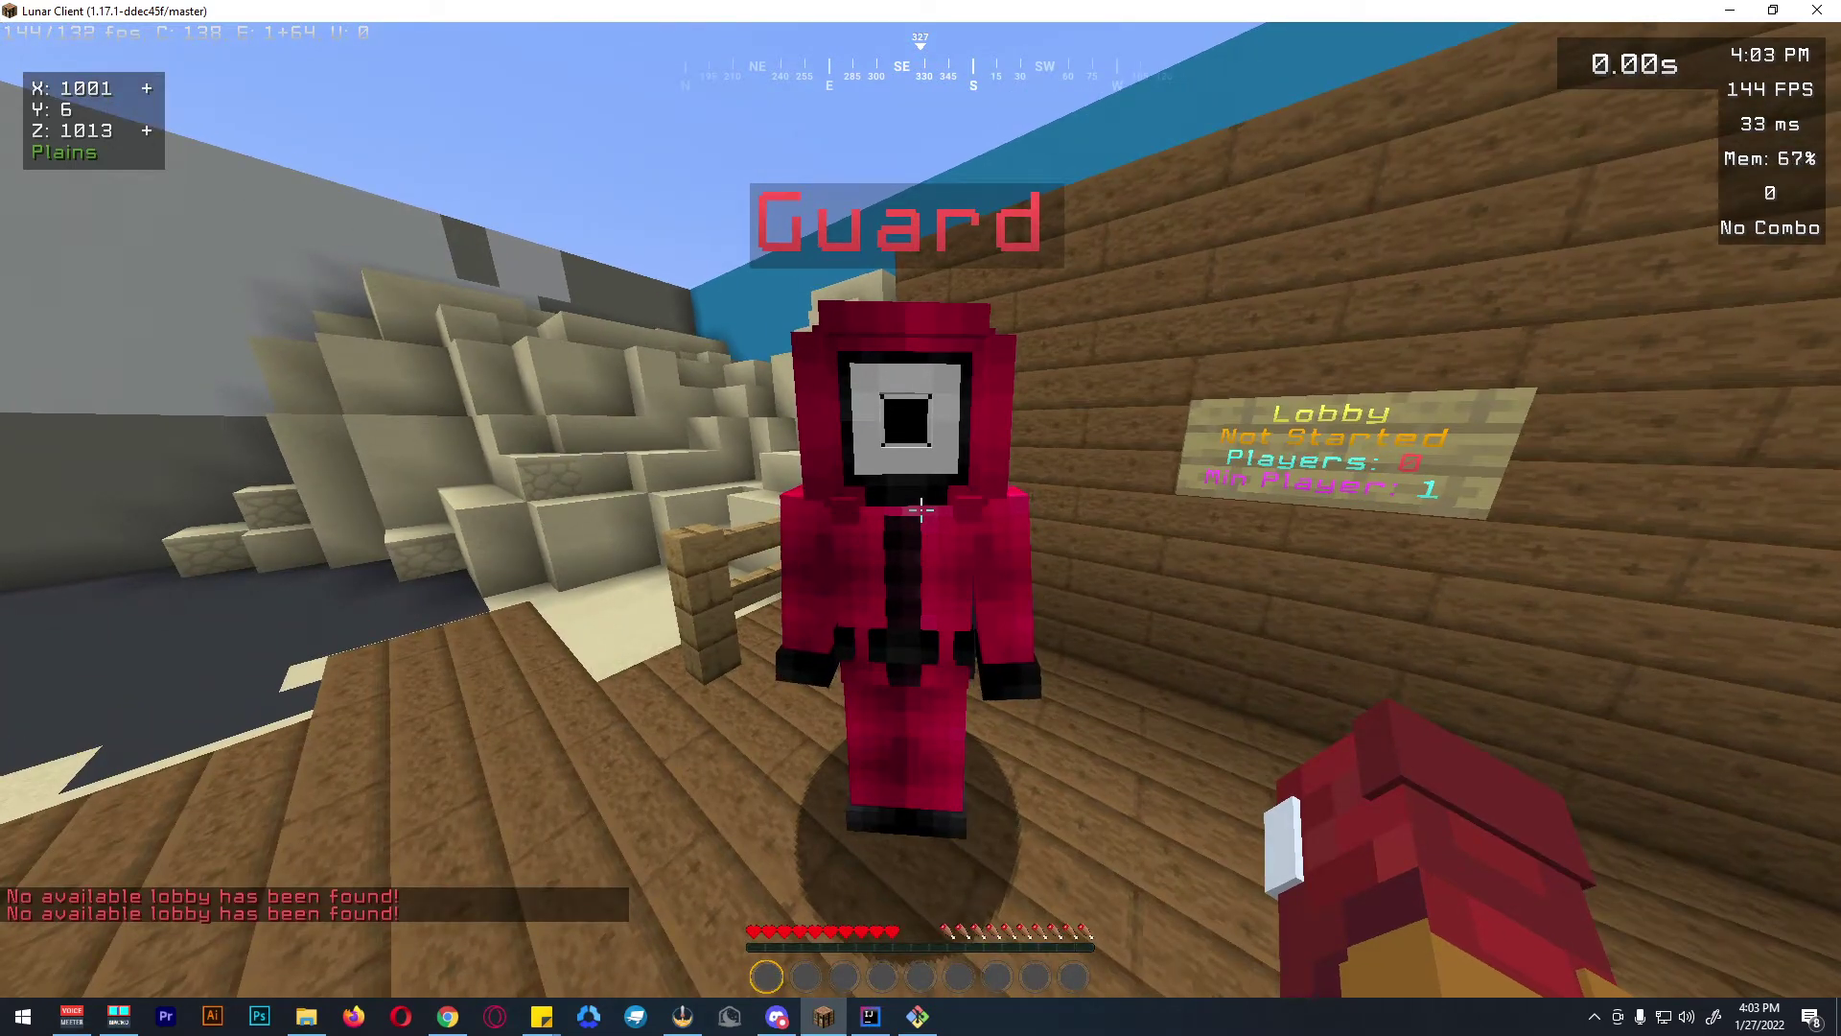
key(w)
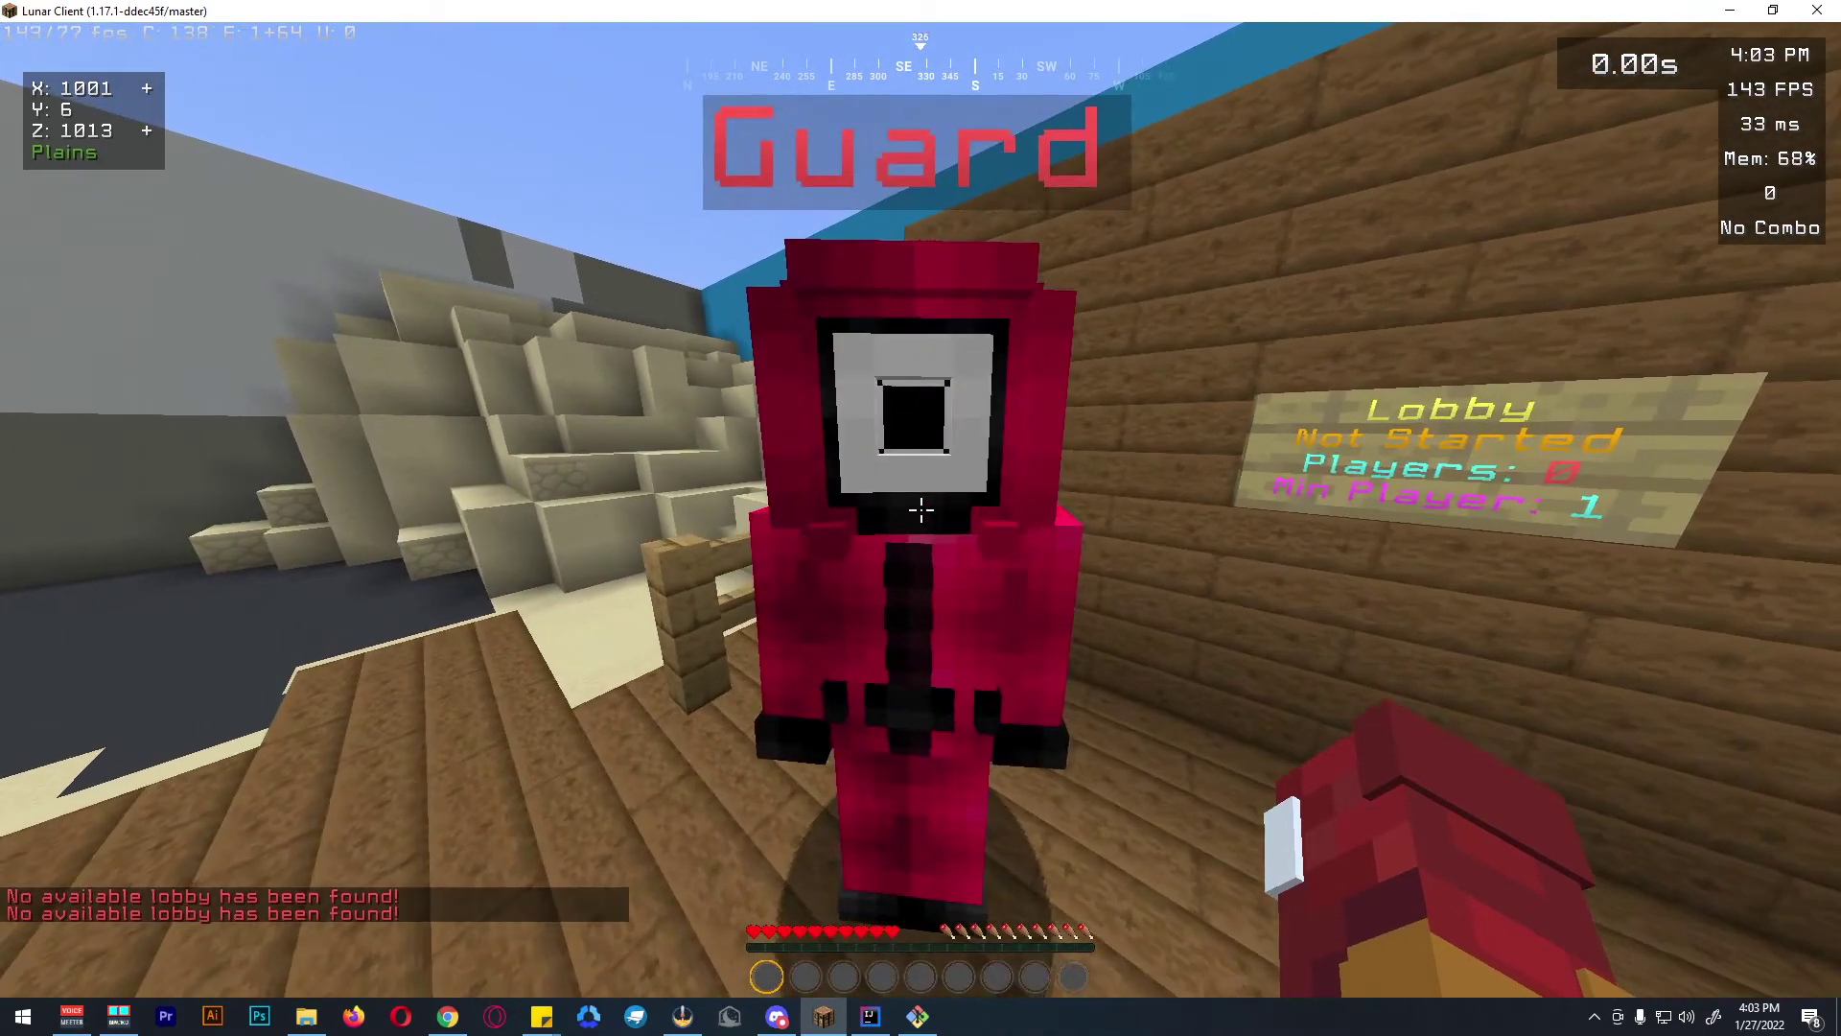
key(s)
key(t)
key(Escape)
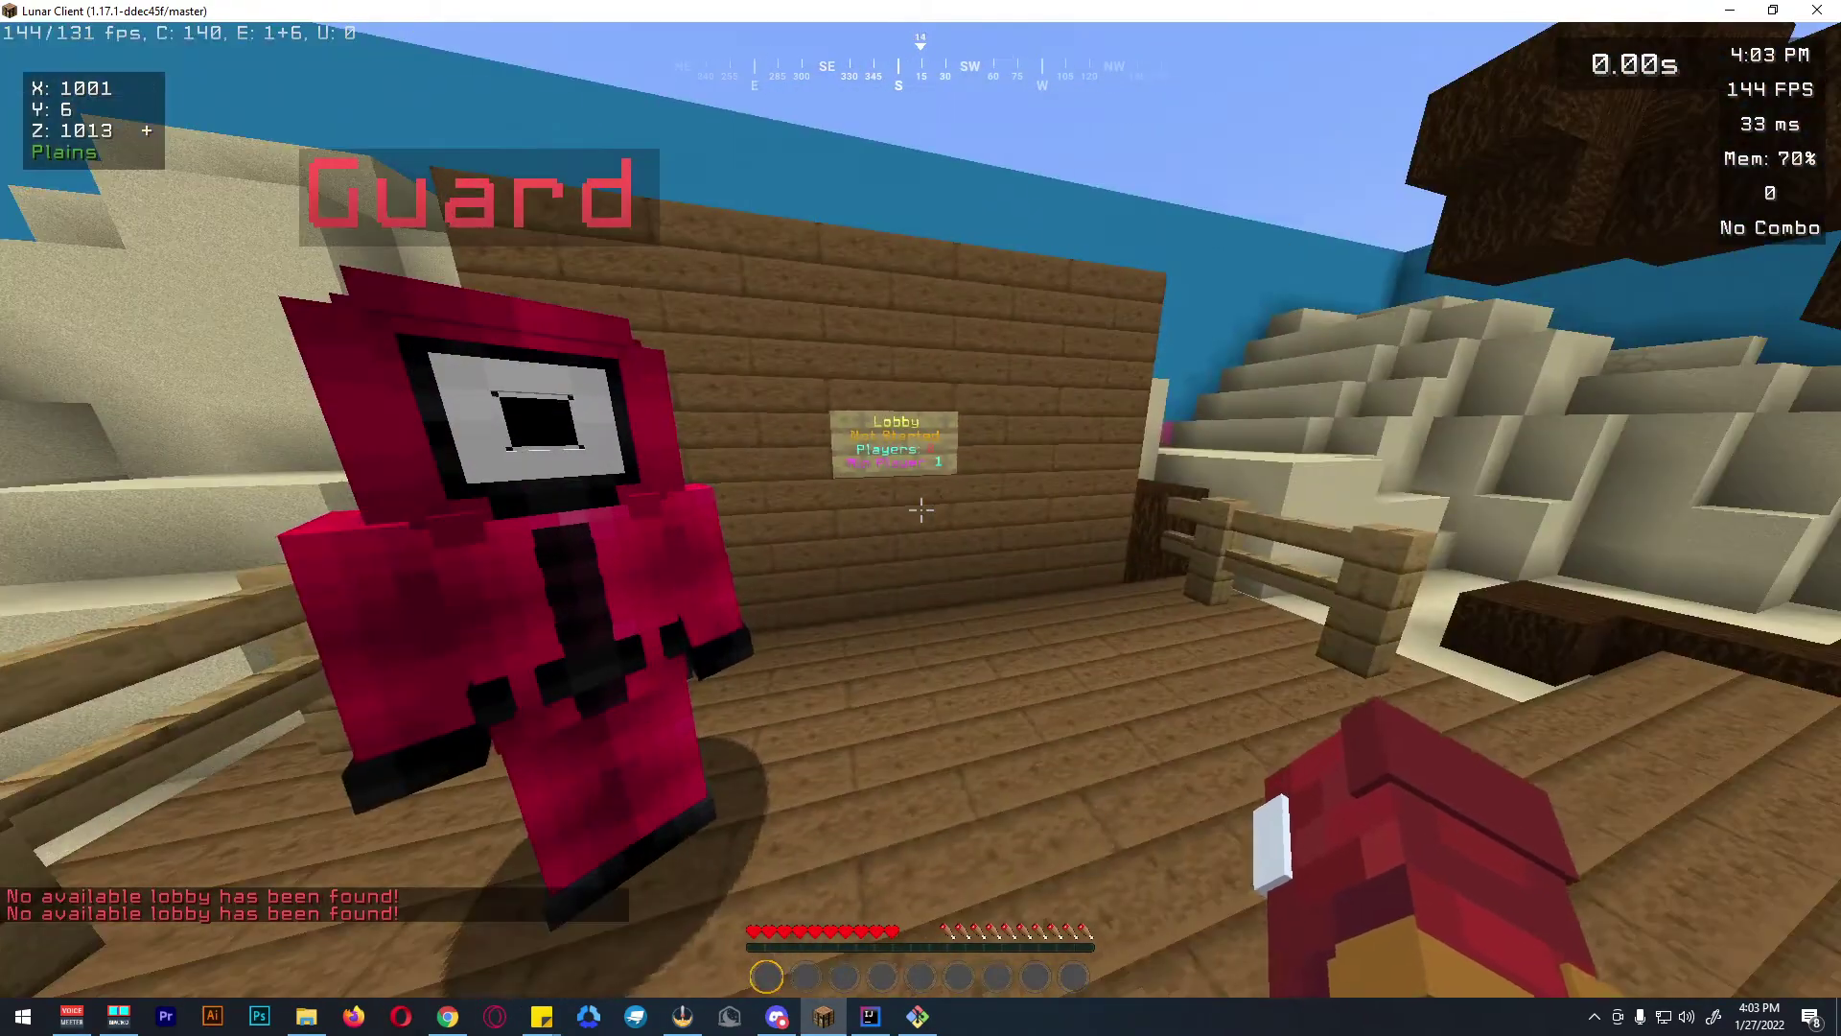
Step: Walk up to the Lobby sign on the wooden wall and try repeatedly to join the game through it
key(w)
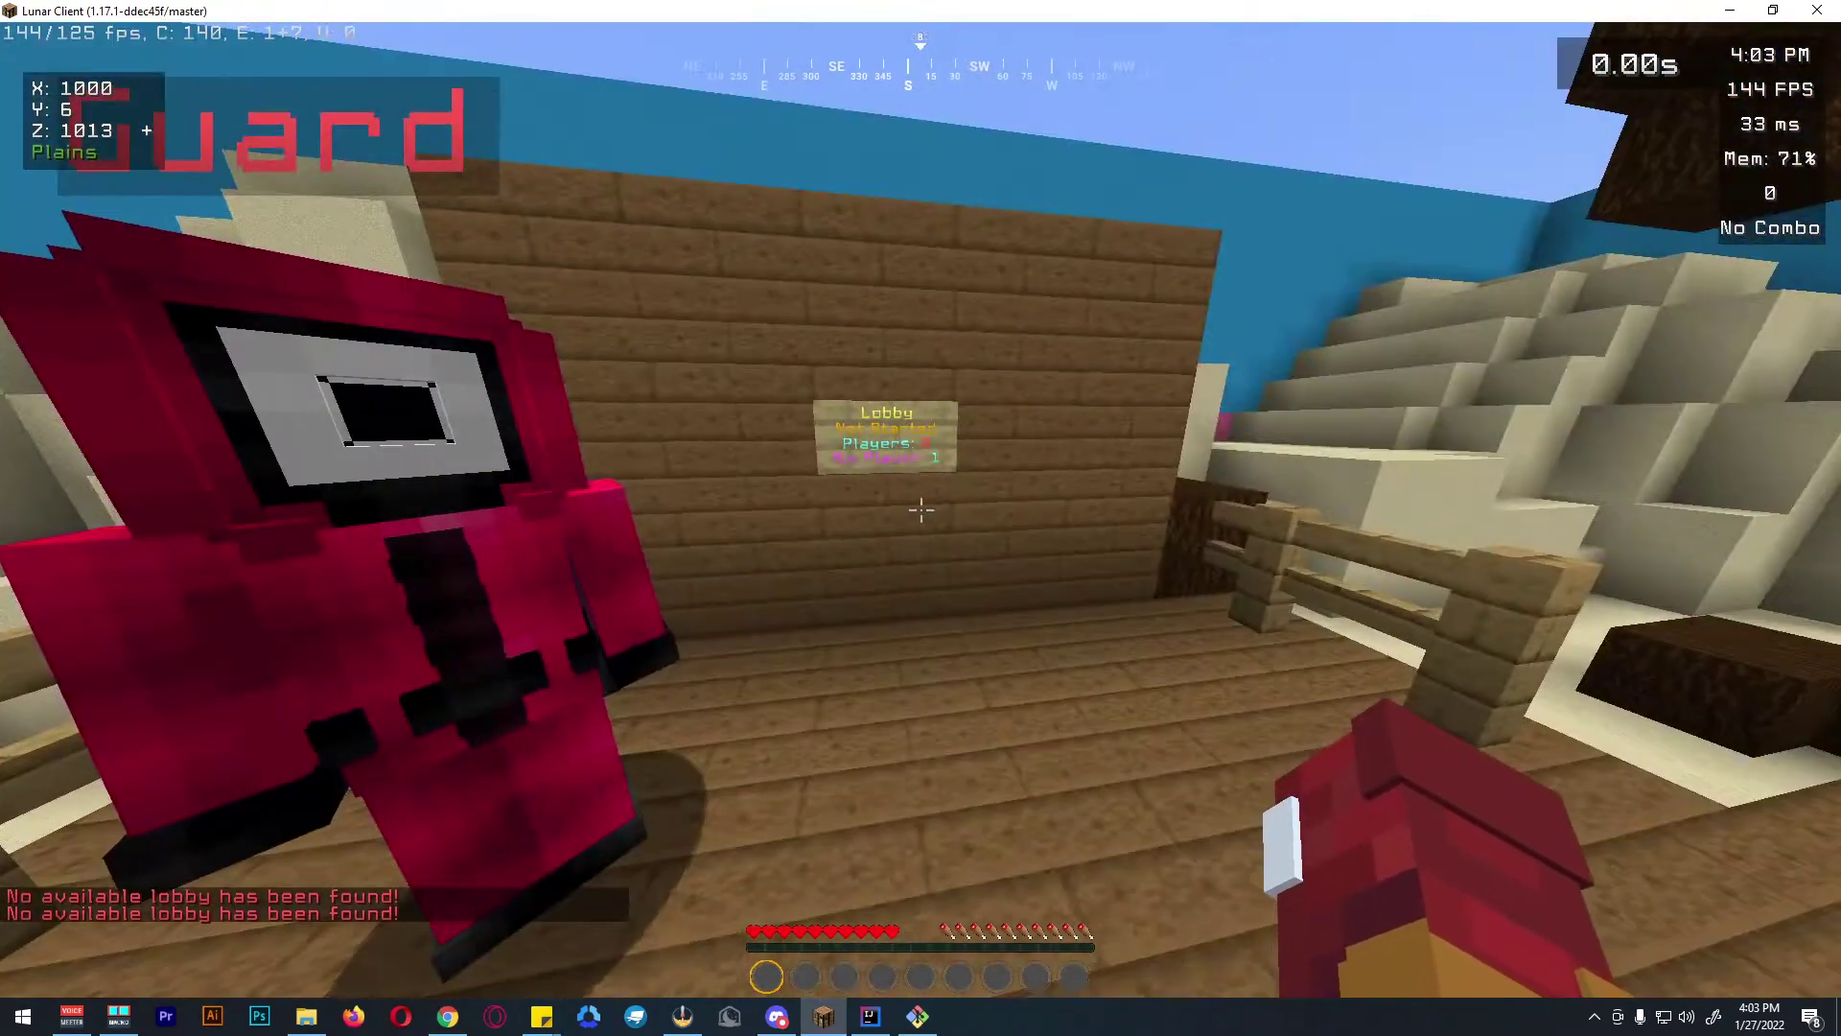
key(w)
right_click(921, 510)
right_click(921, 518)
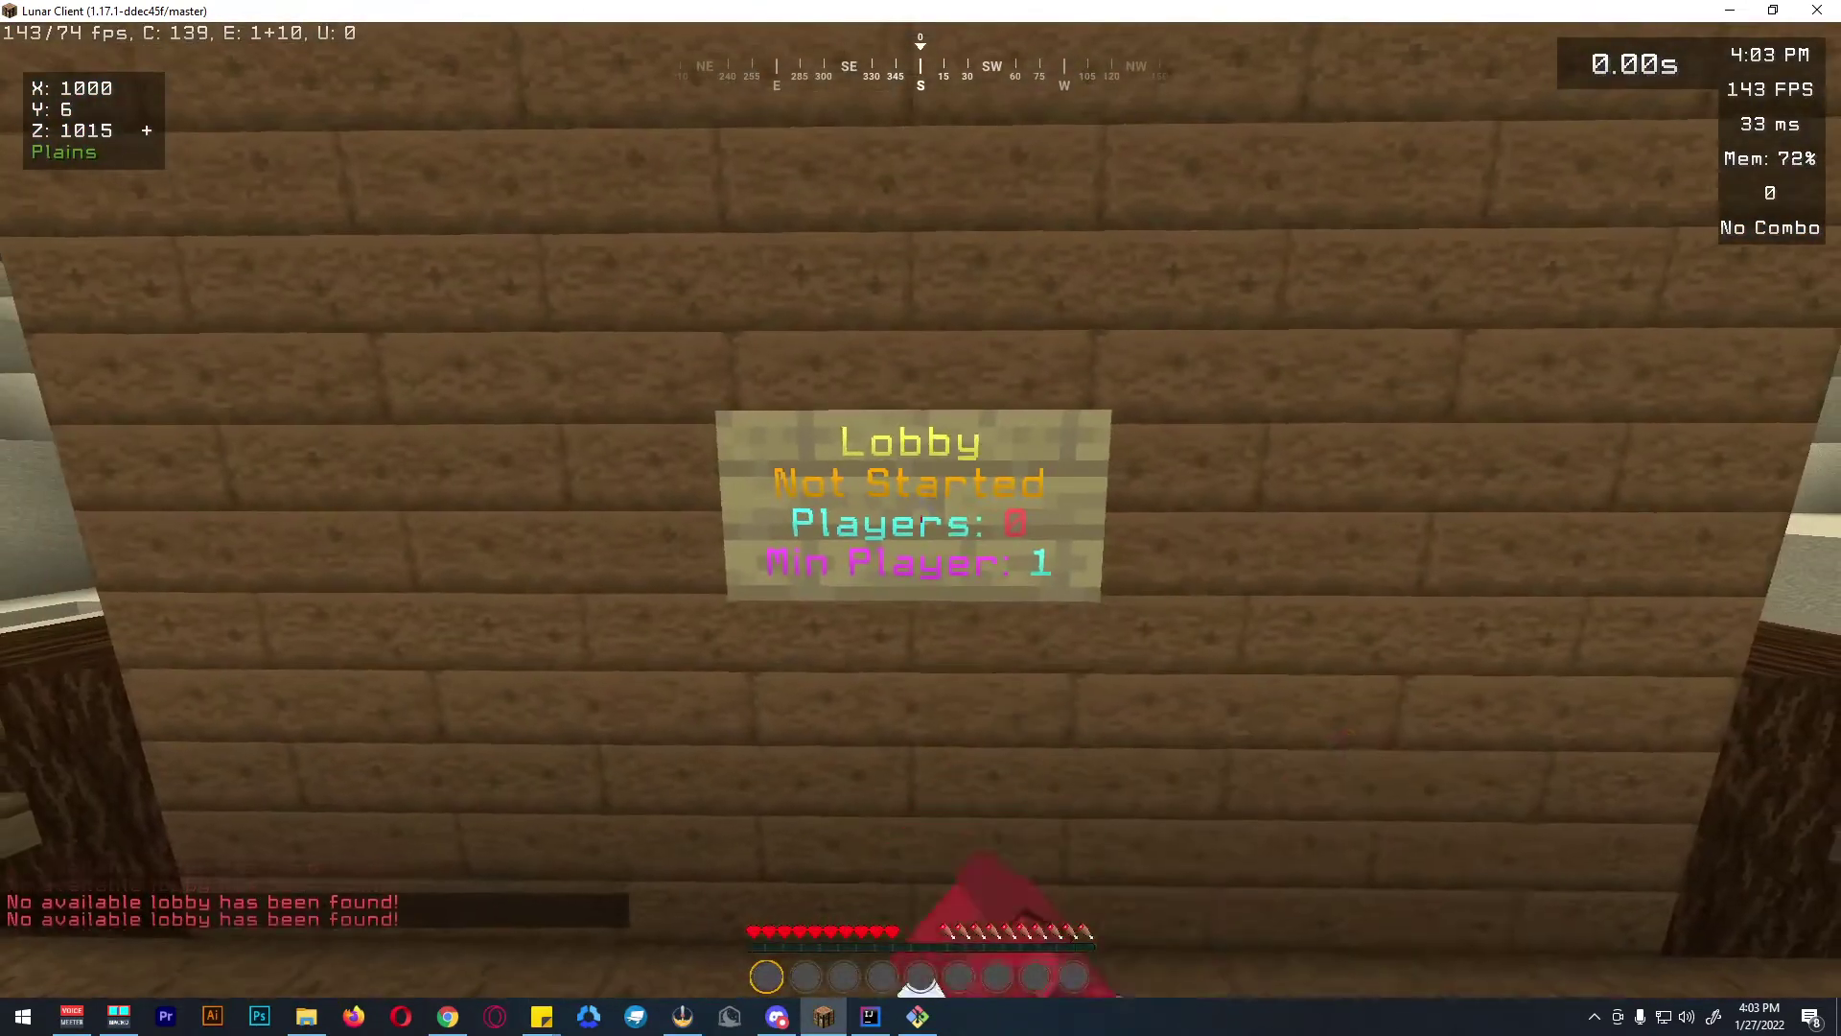
right_click(920, 518)
right_click(920, 518)
right_click(920, 517)
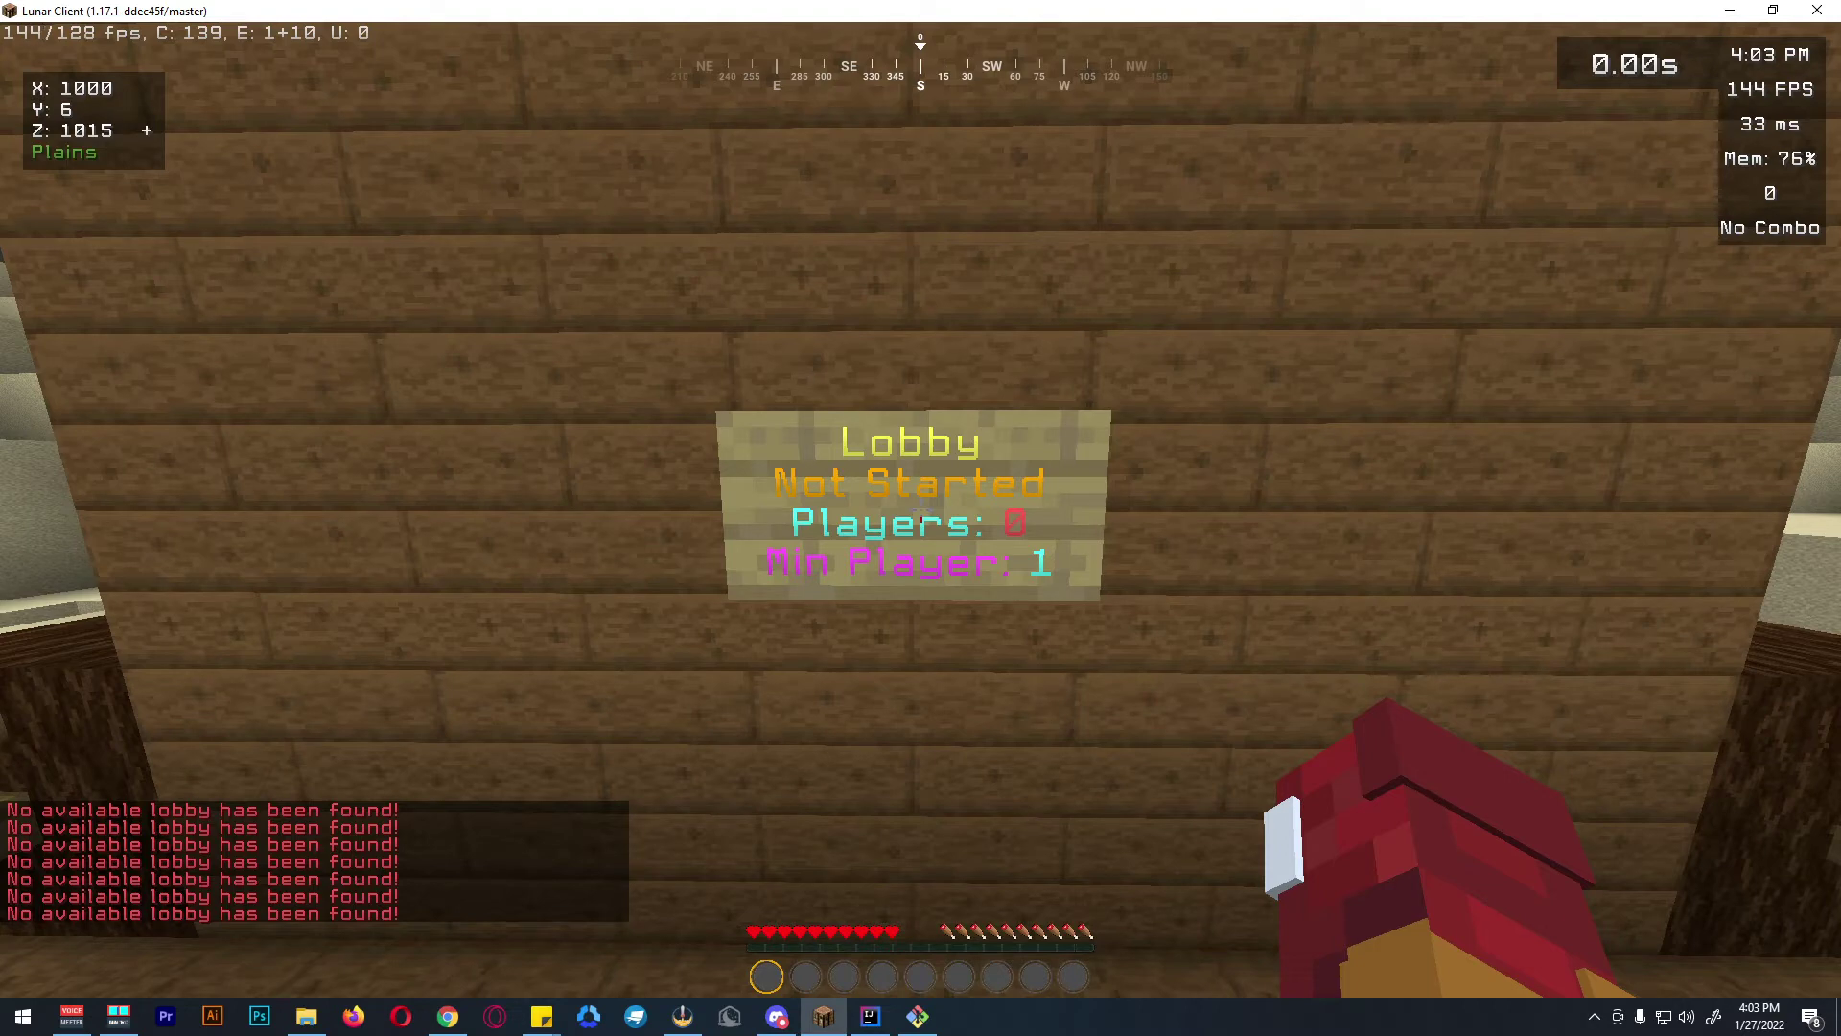
right_click(921, 510)
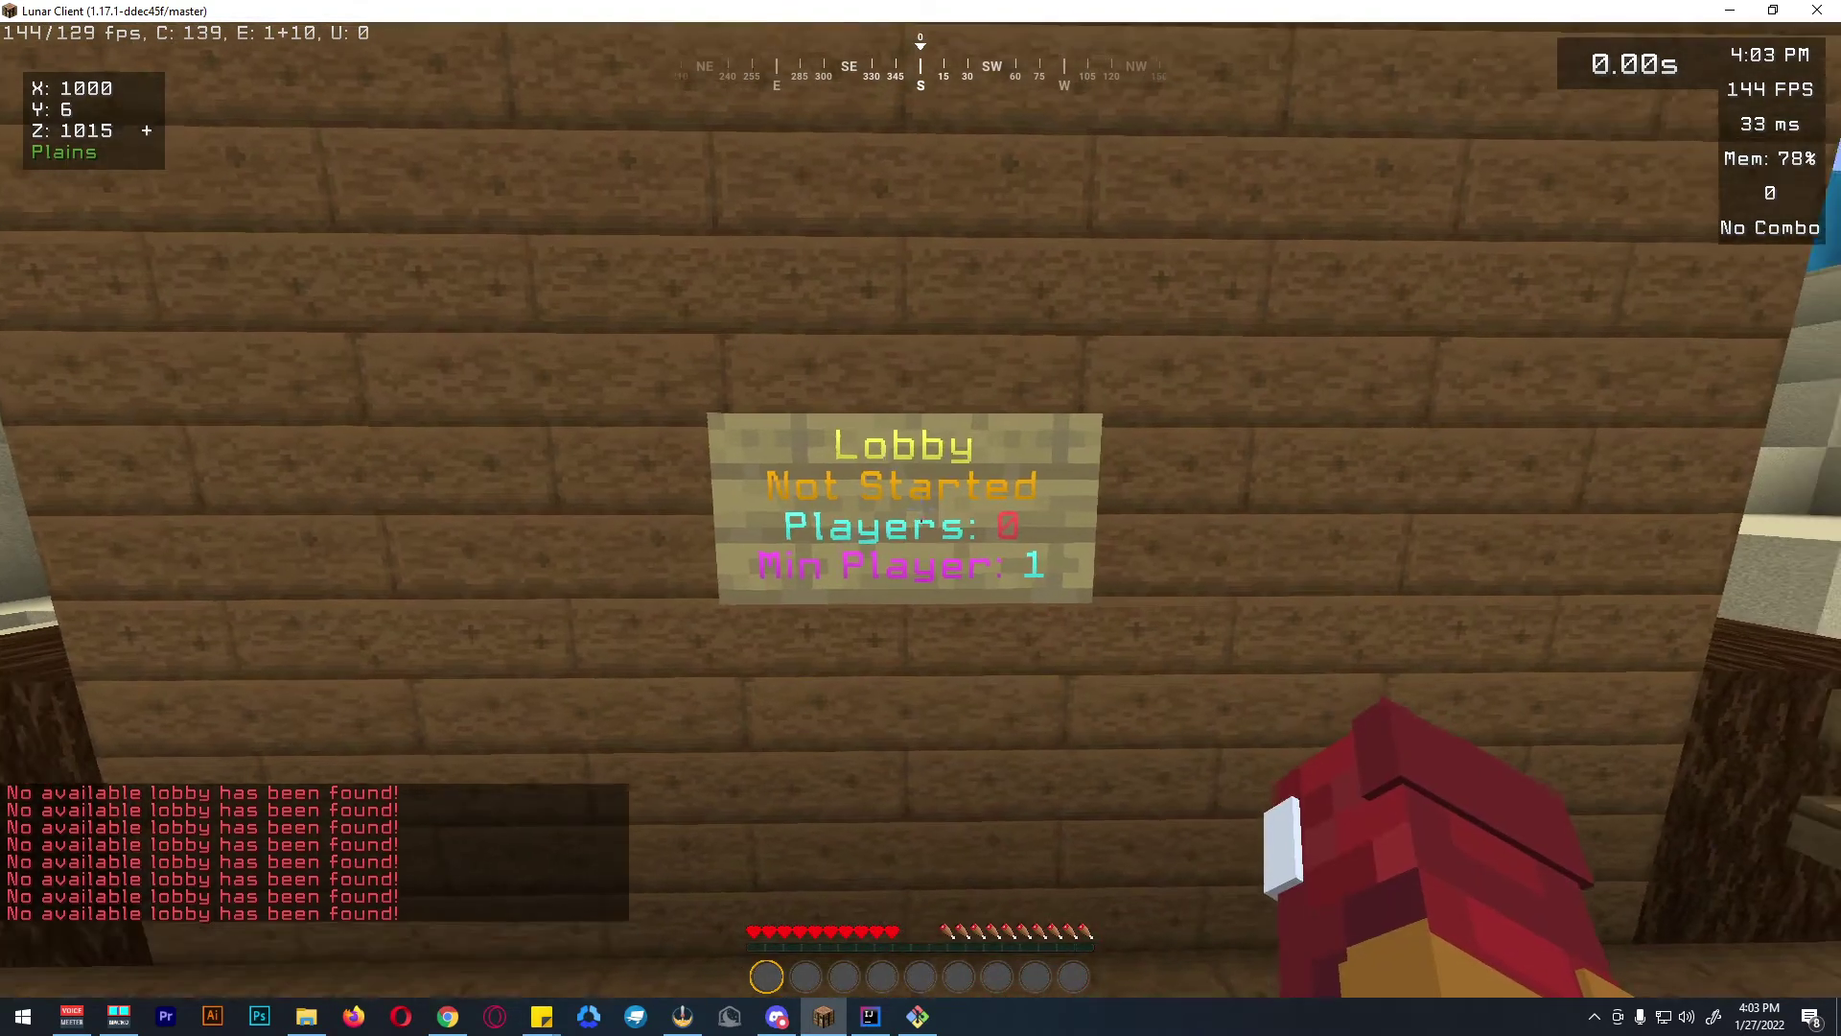
key(s)
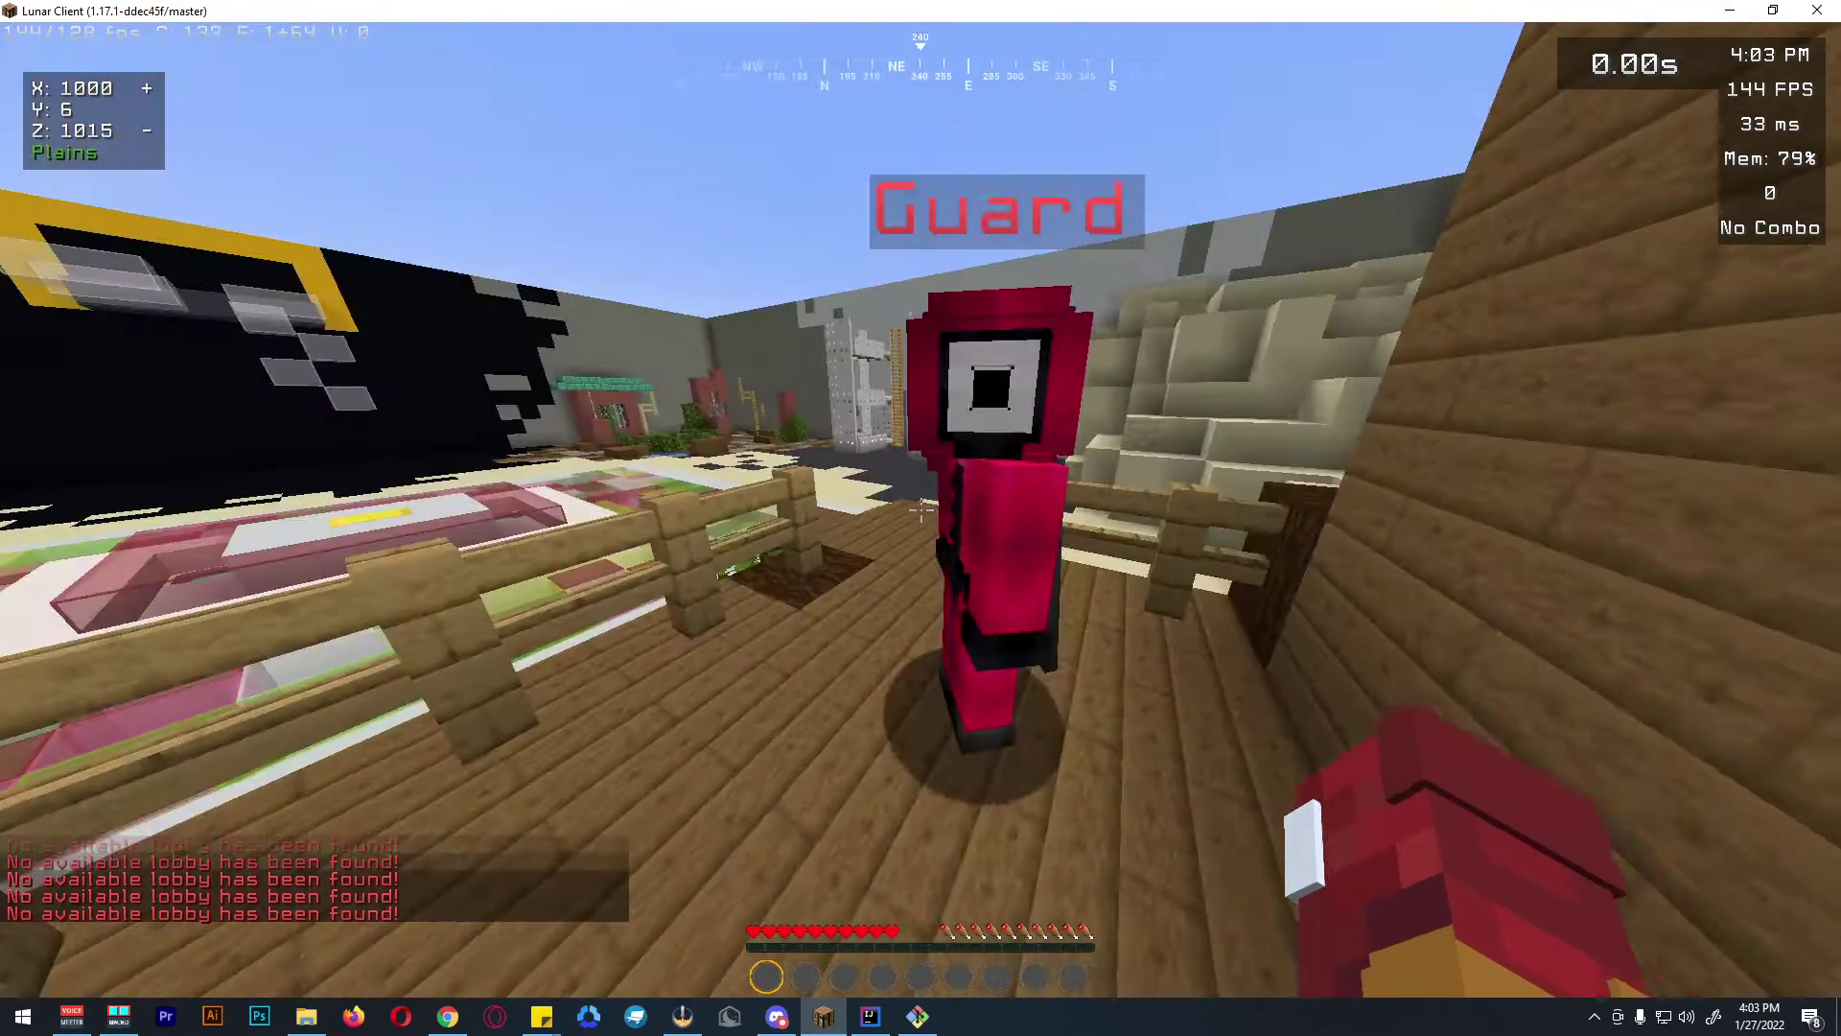
key(w)
key(w)
key(w)
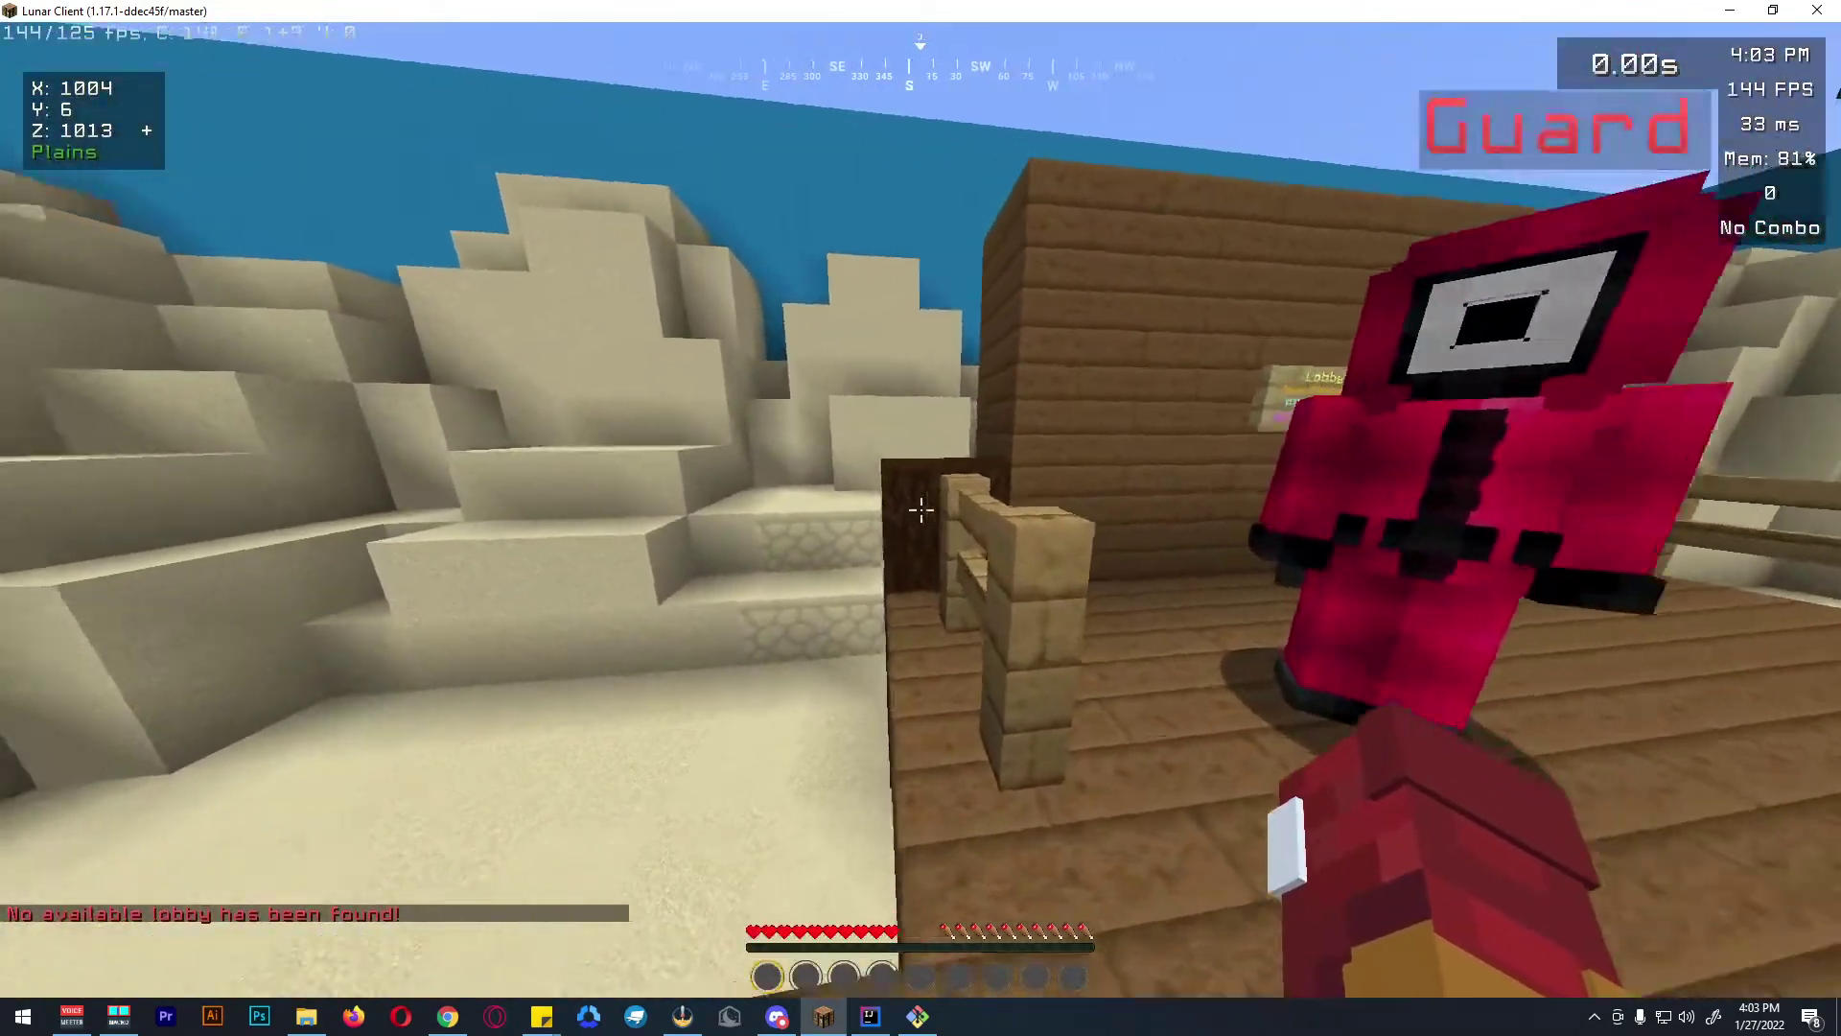
key(w)
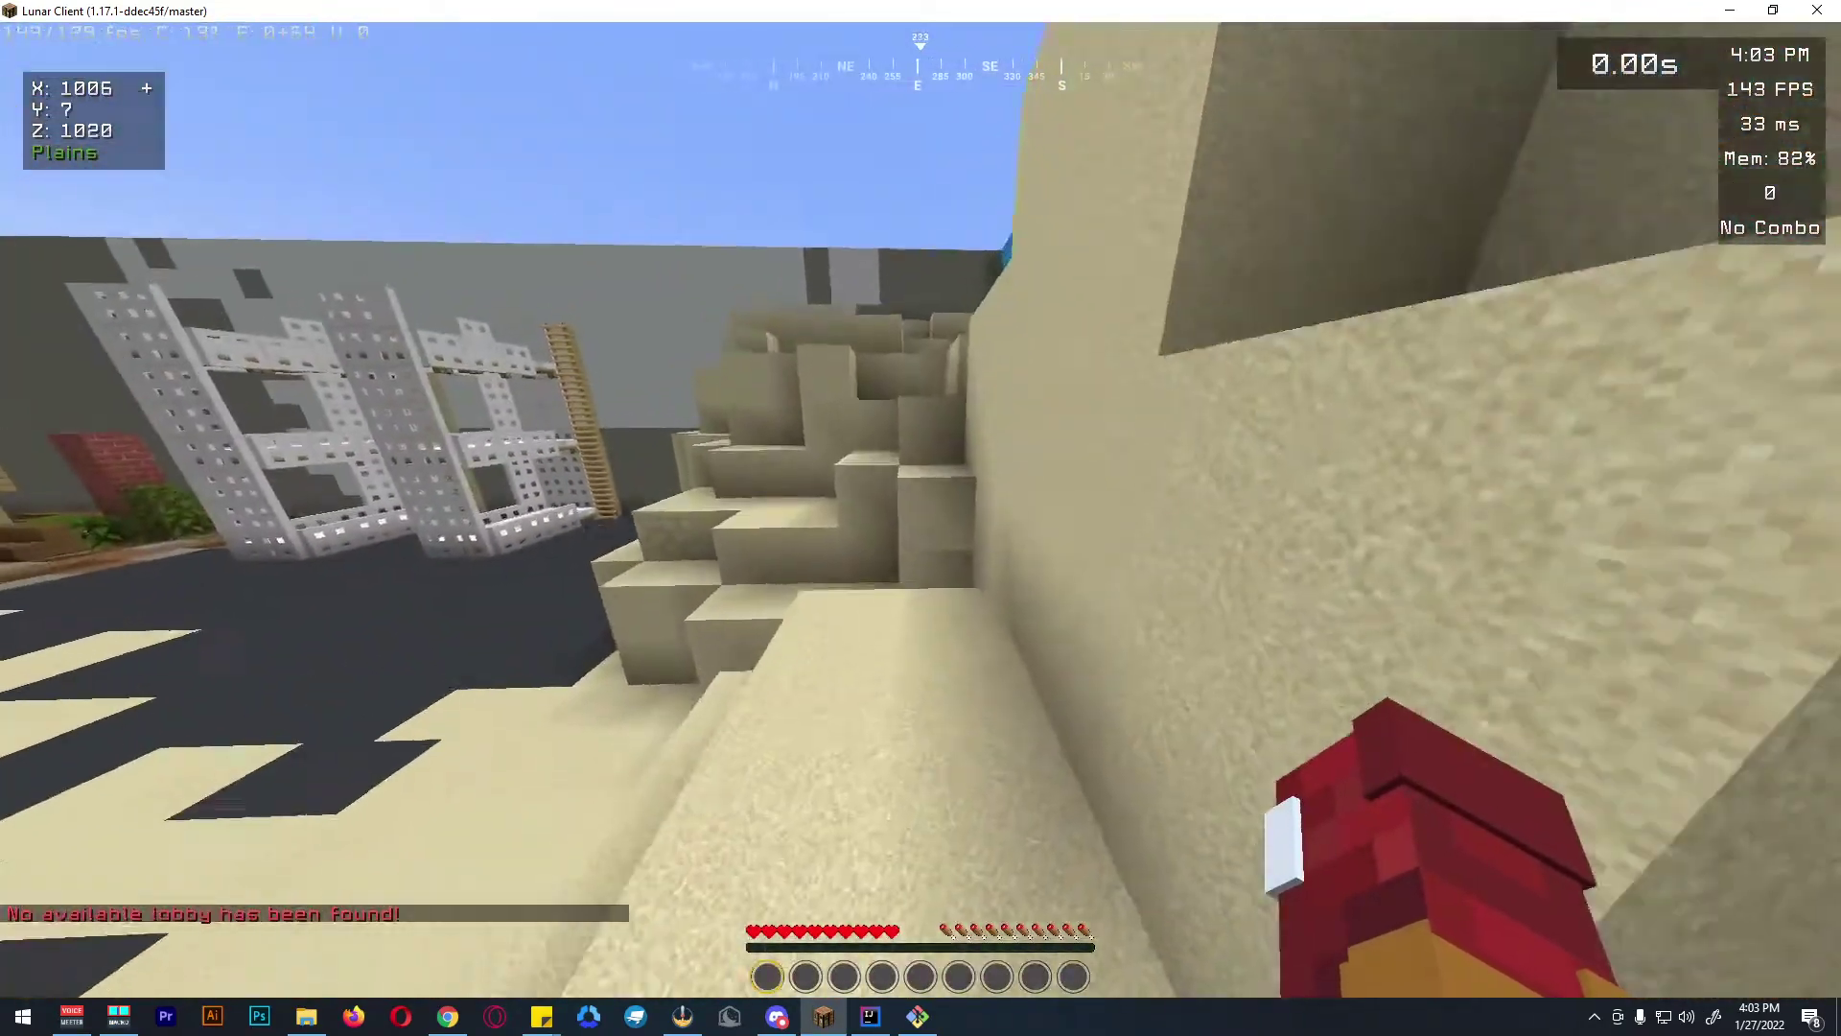
key(w)
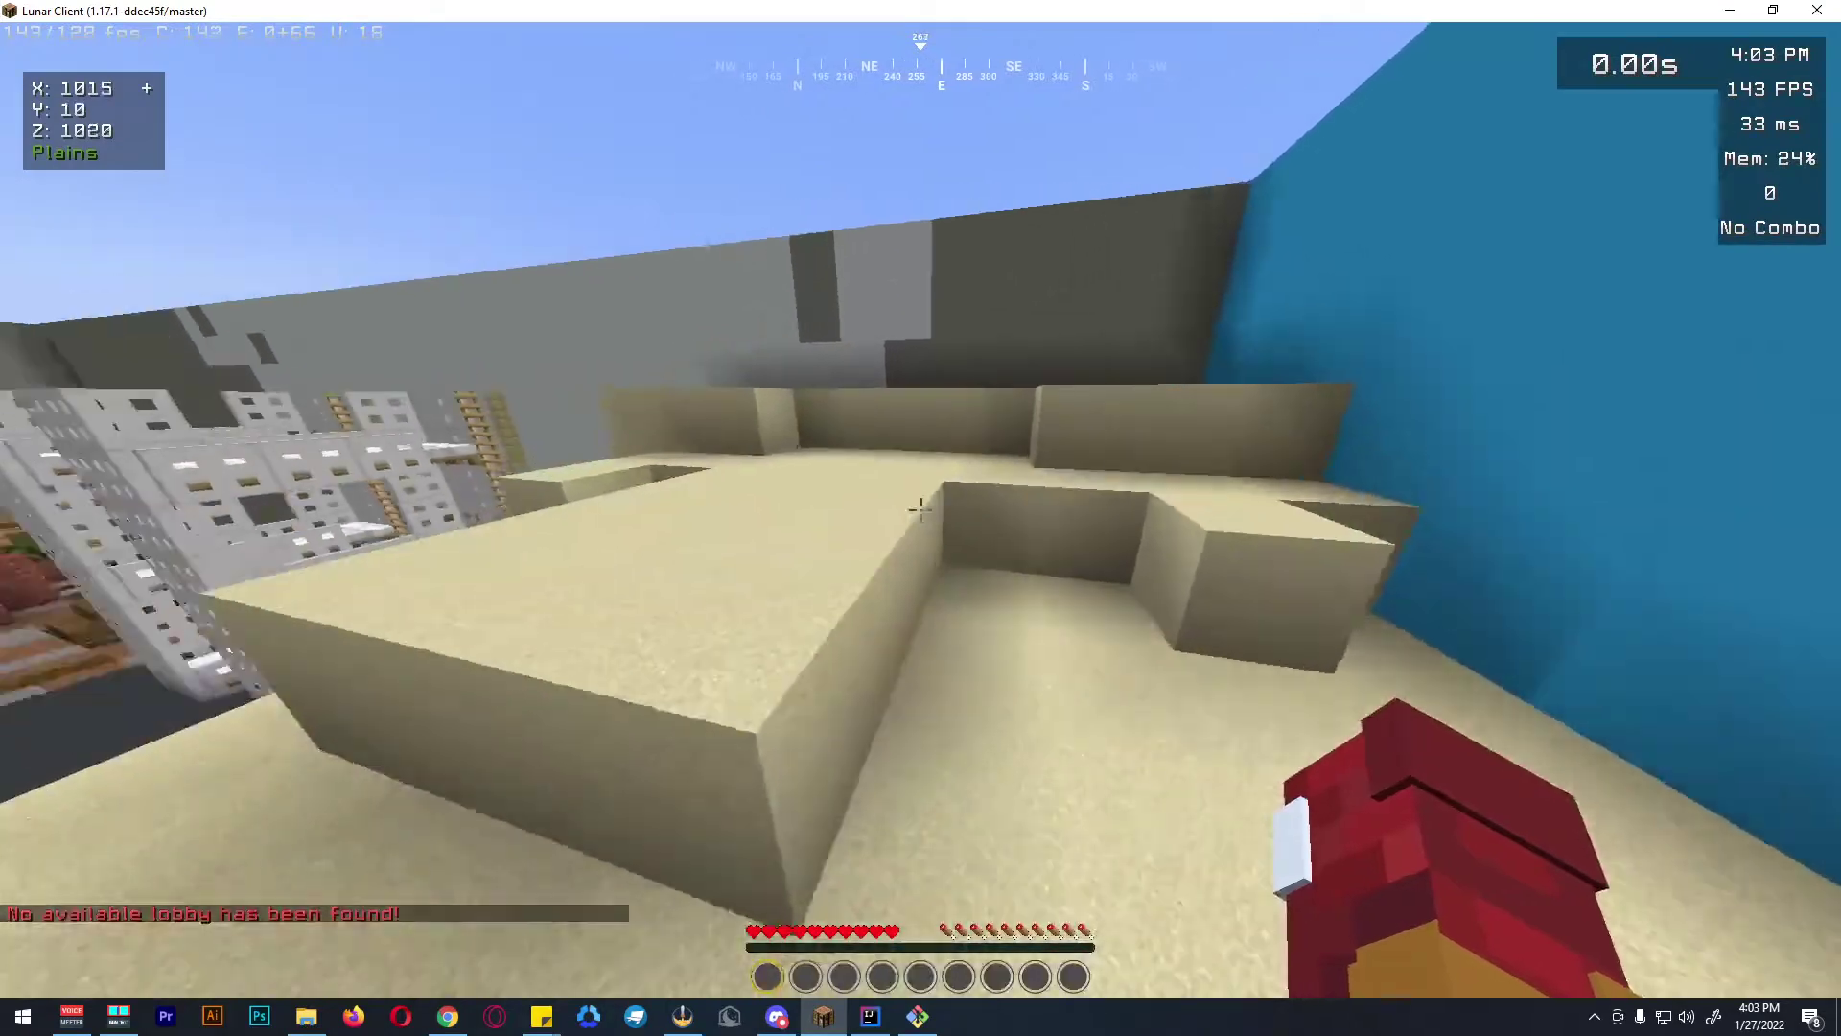
key(w)
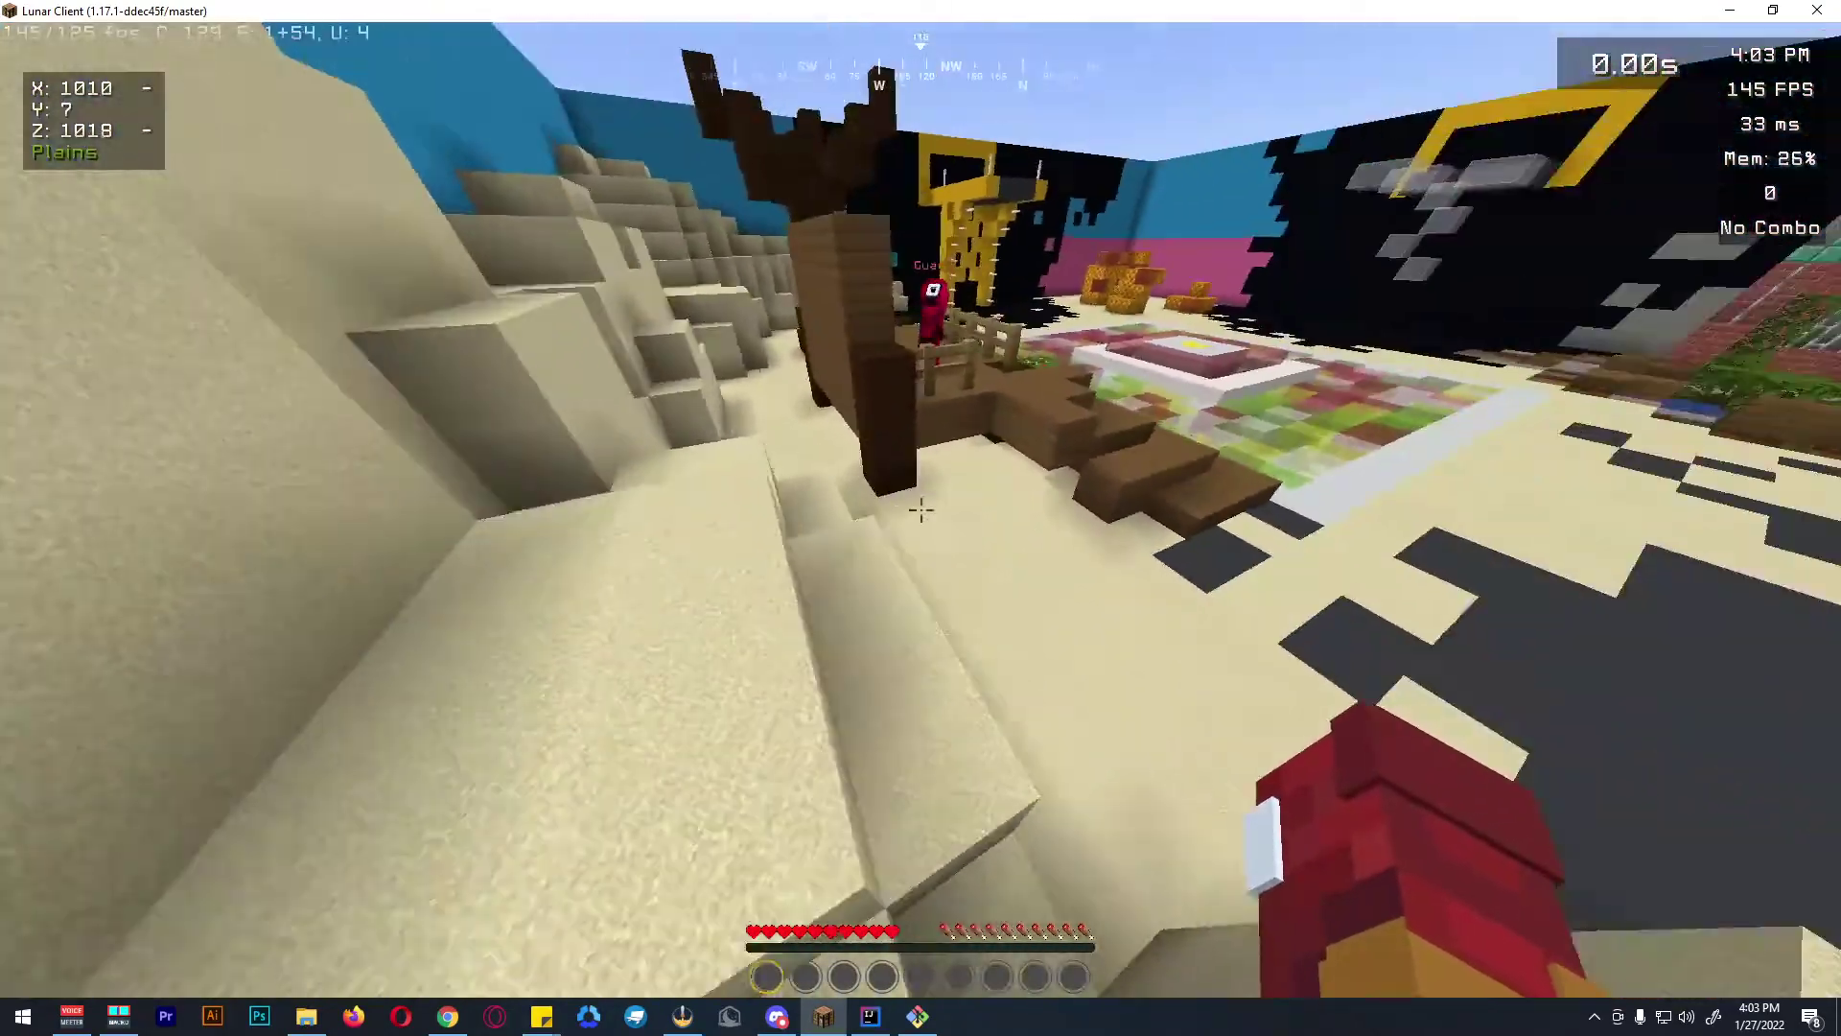
key(w)
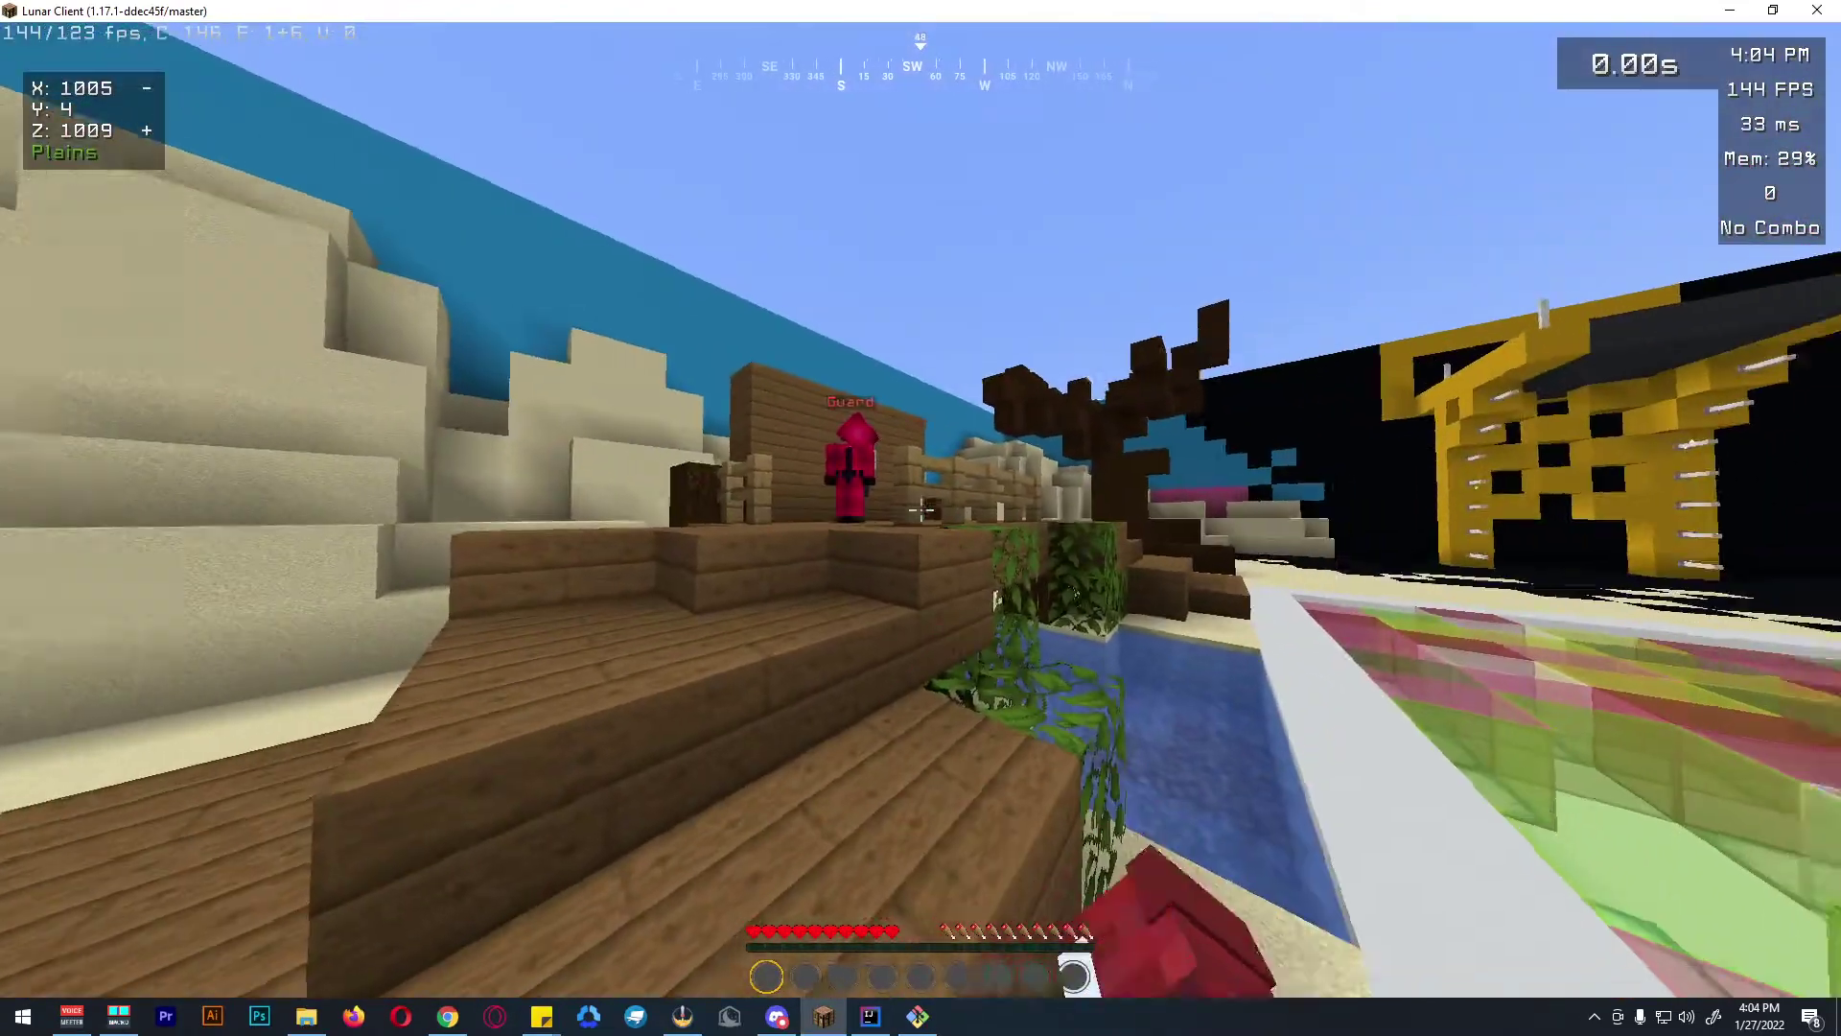
key(w)
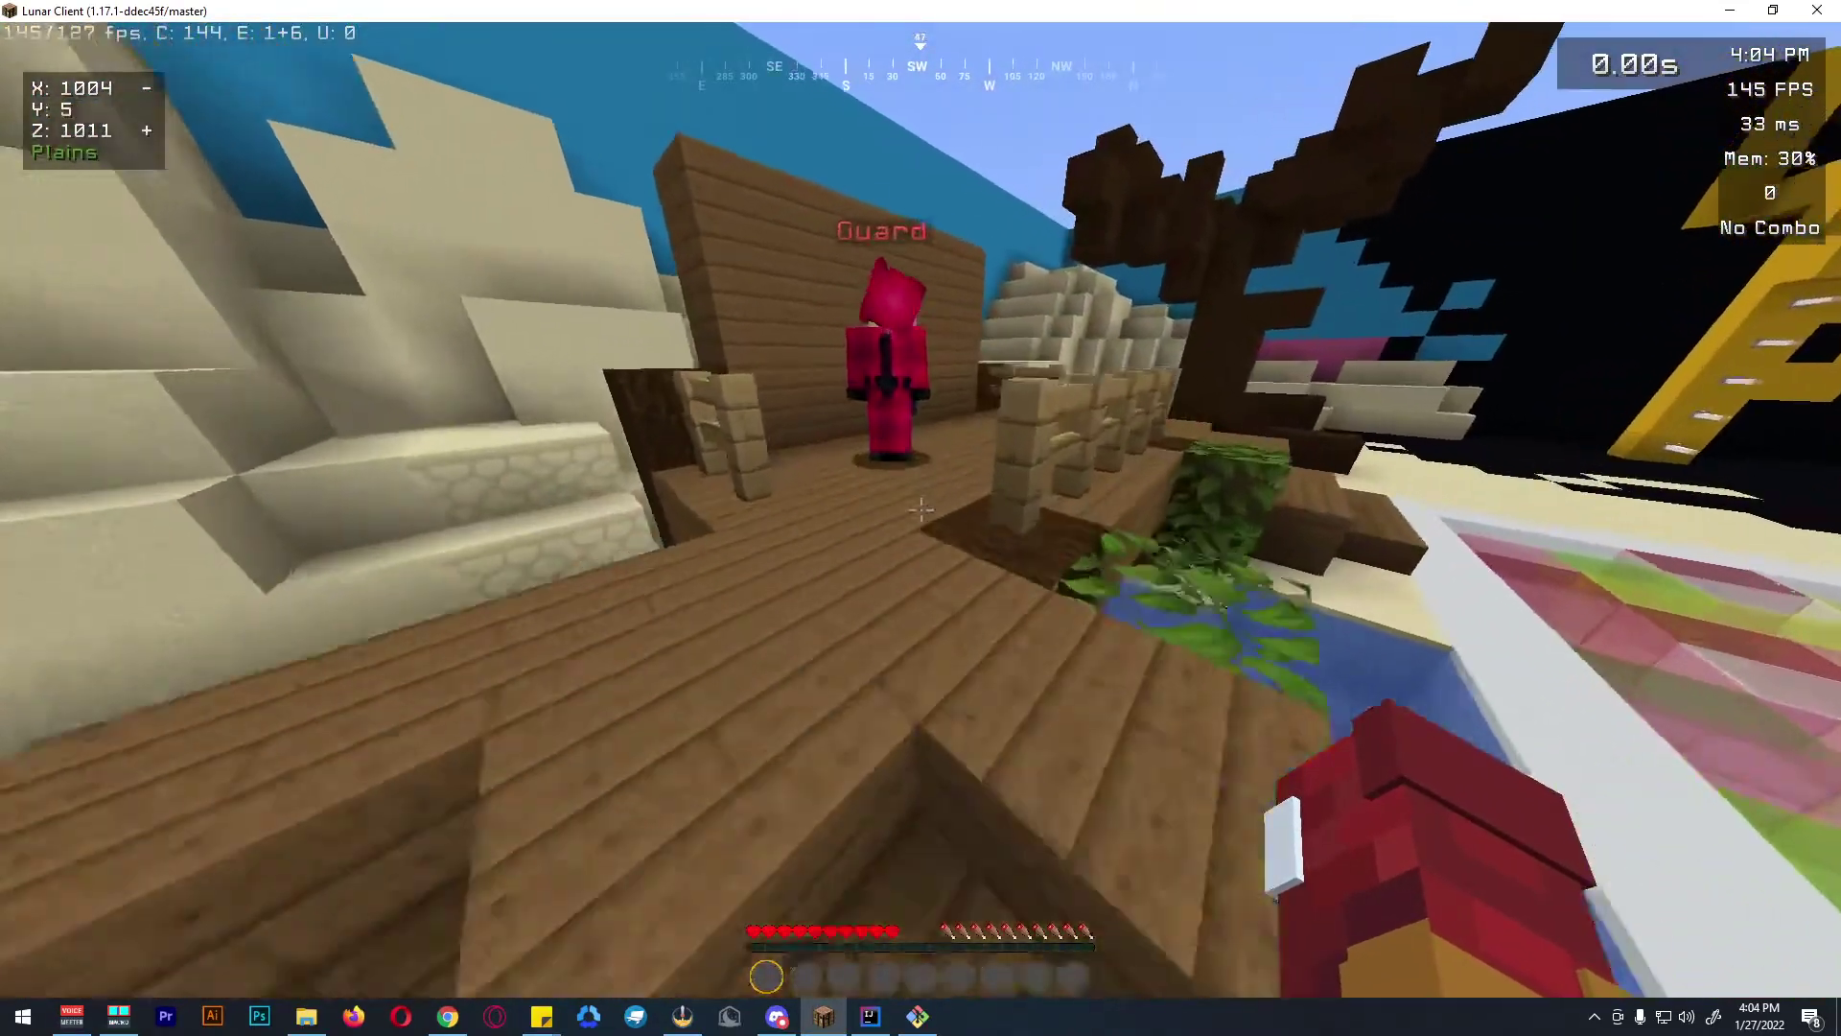
key(w)
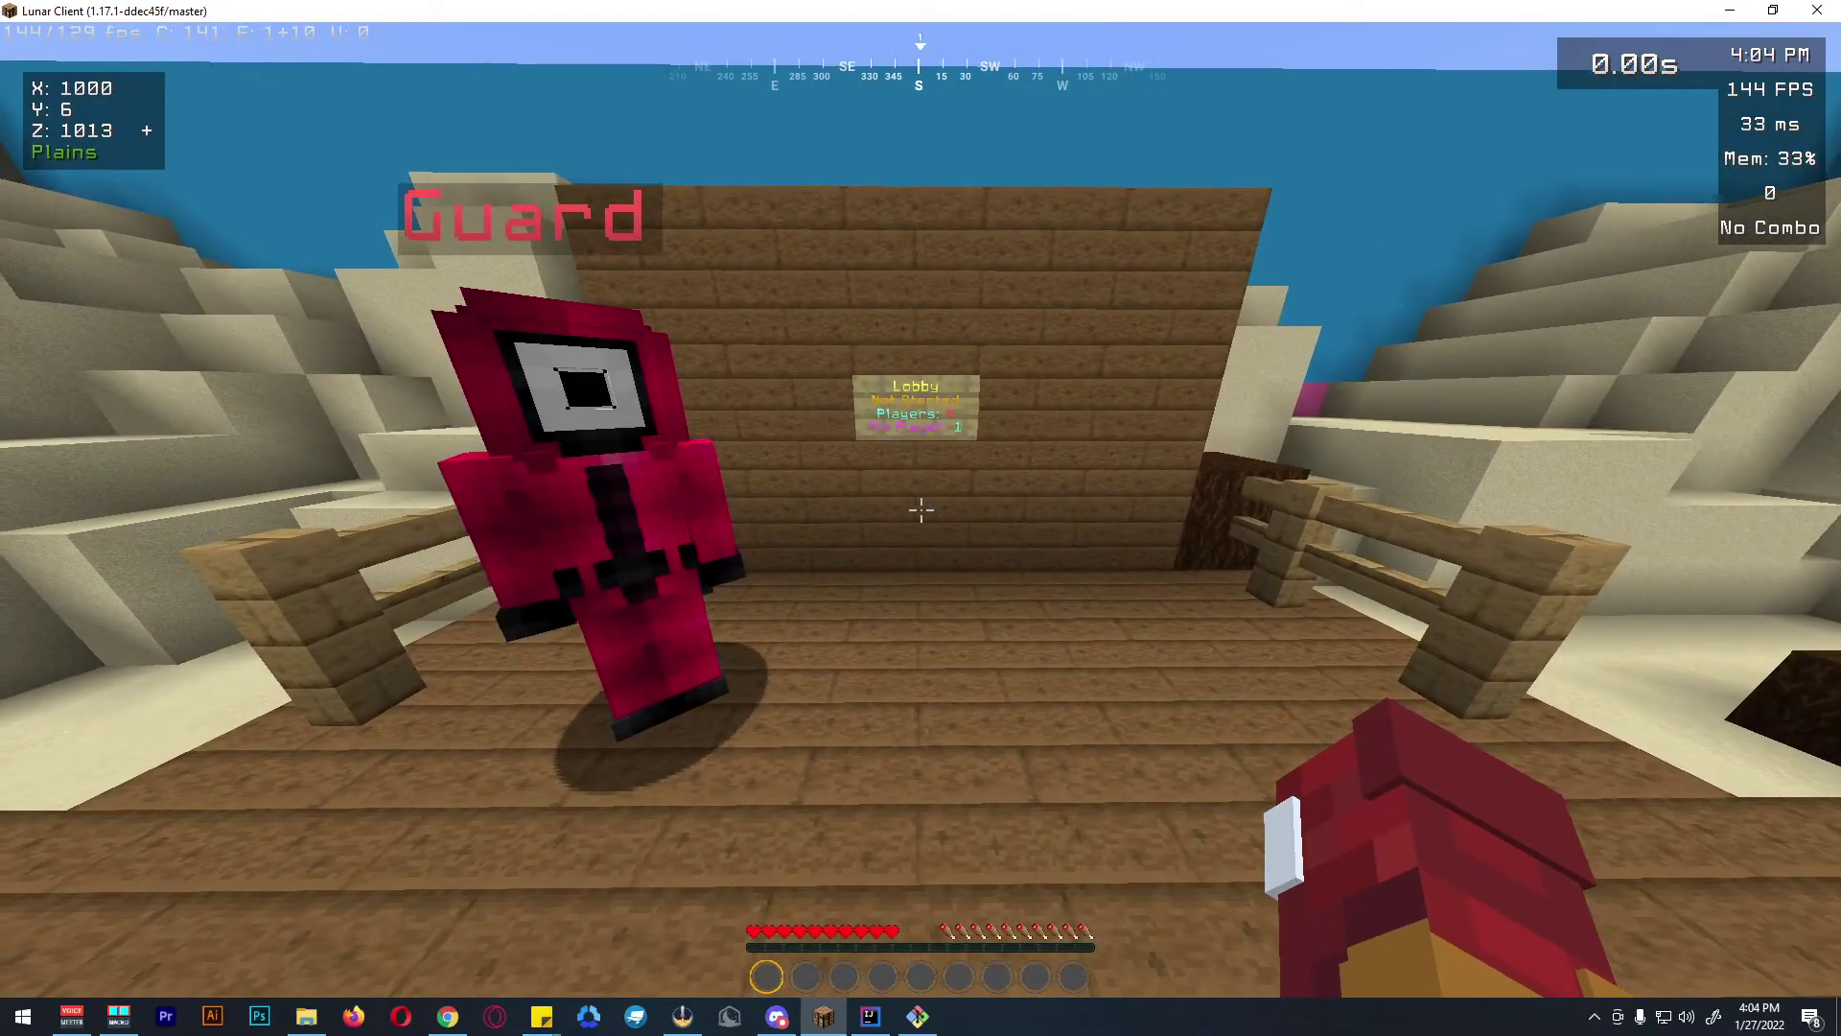
Step: Create a lobby named Events with the /ss create-lobby command, then inspect the Auto Monitor option and close its settings
key(slash)
text(ss create)
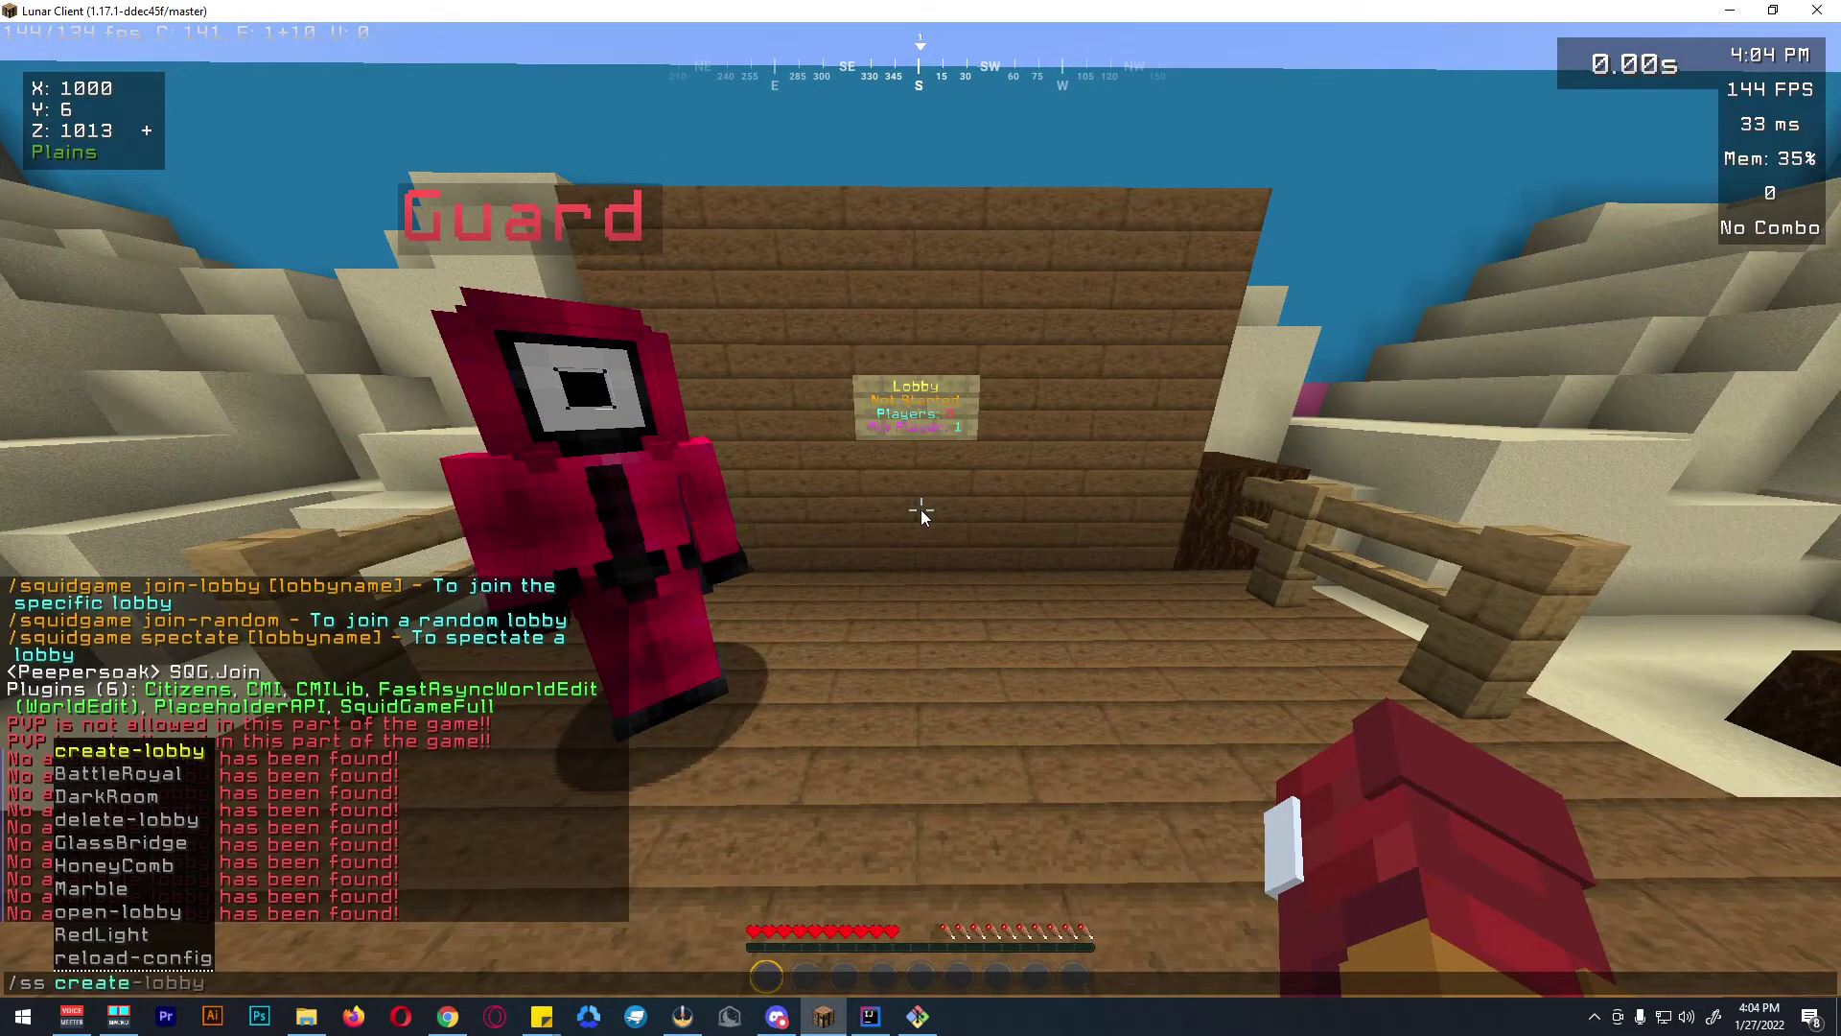
key(Tab)
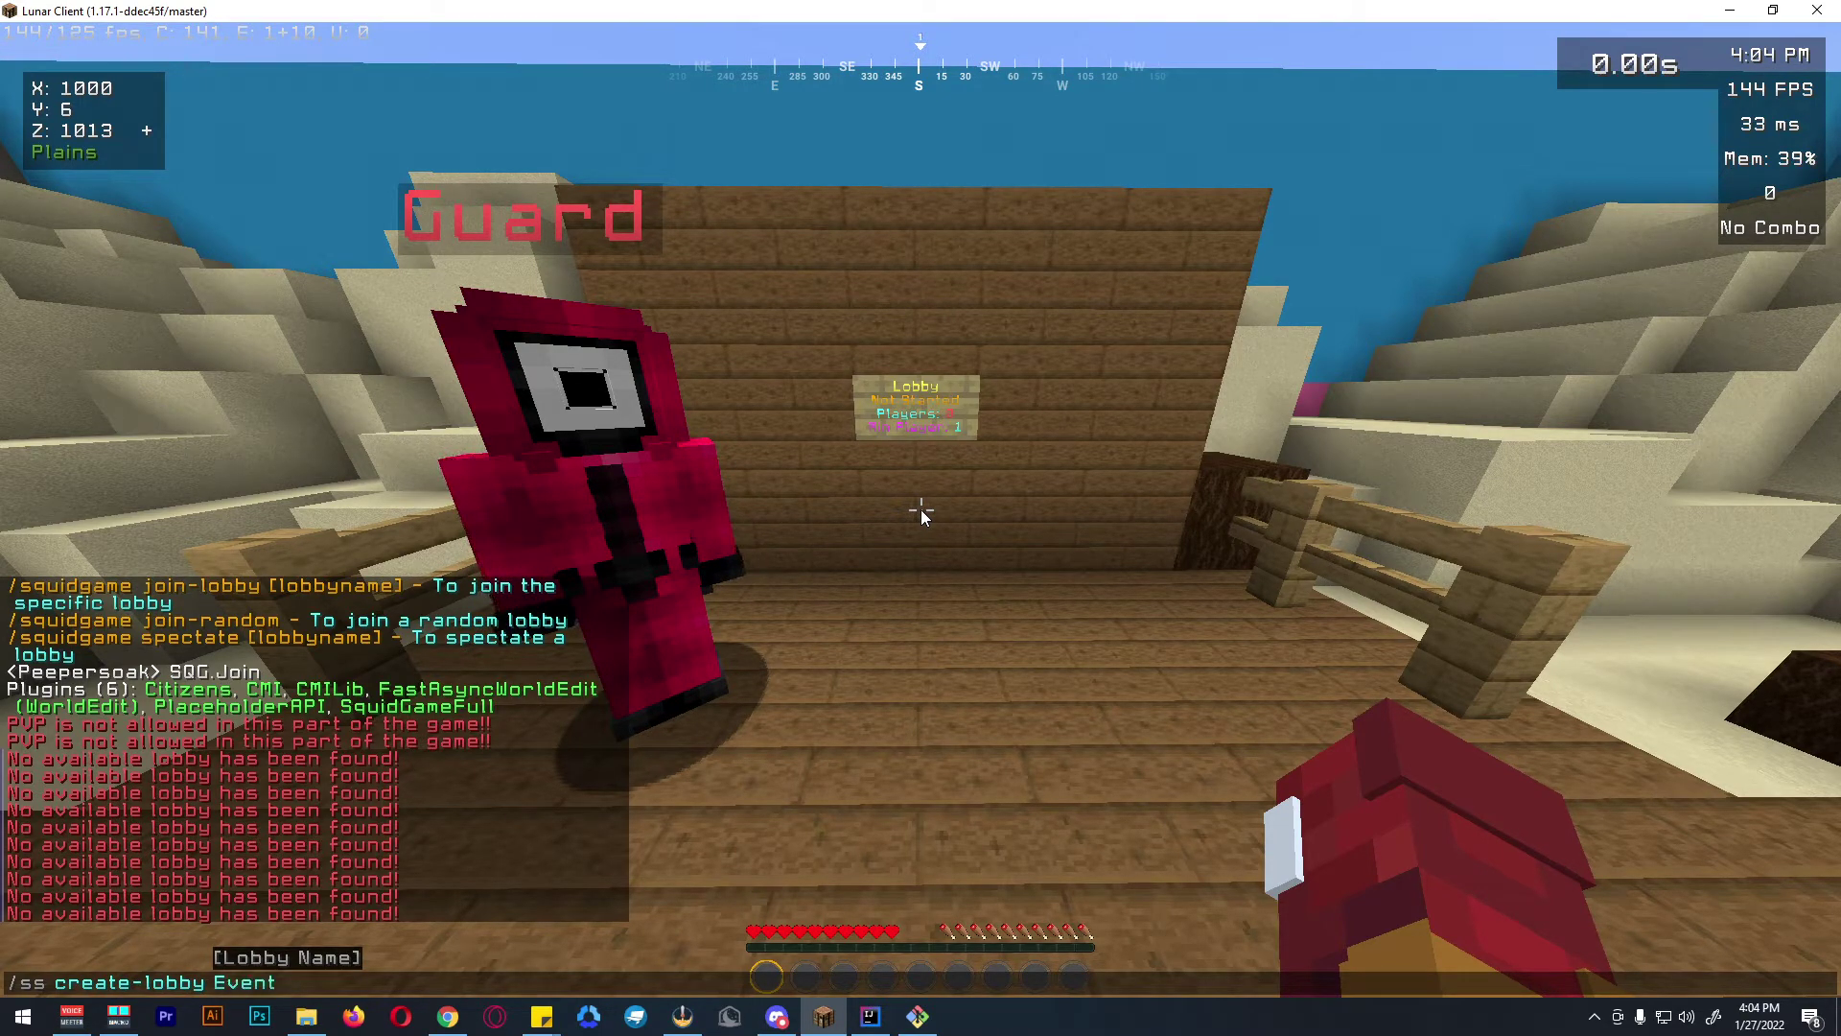
key(Return)
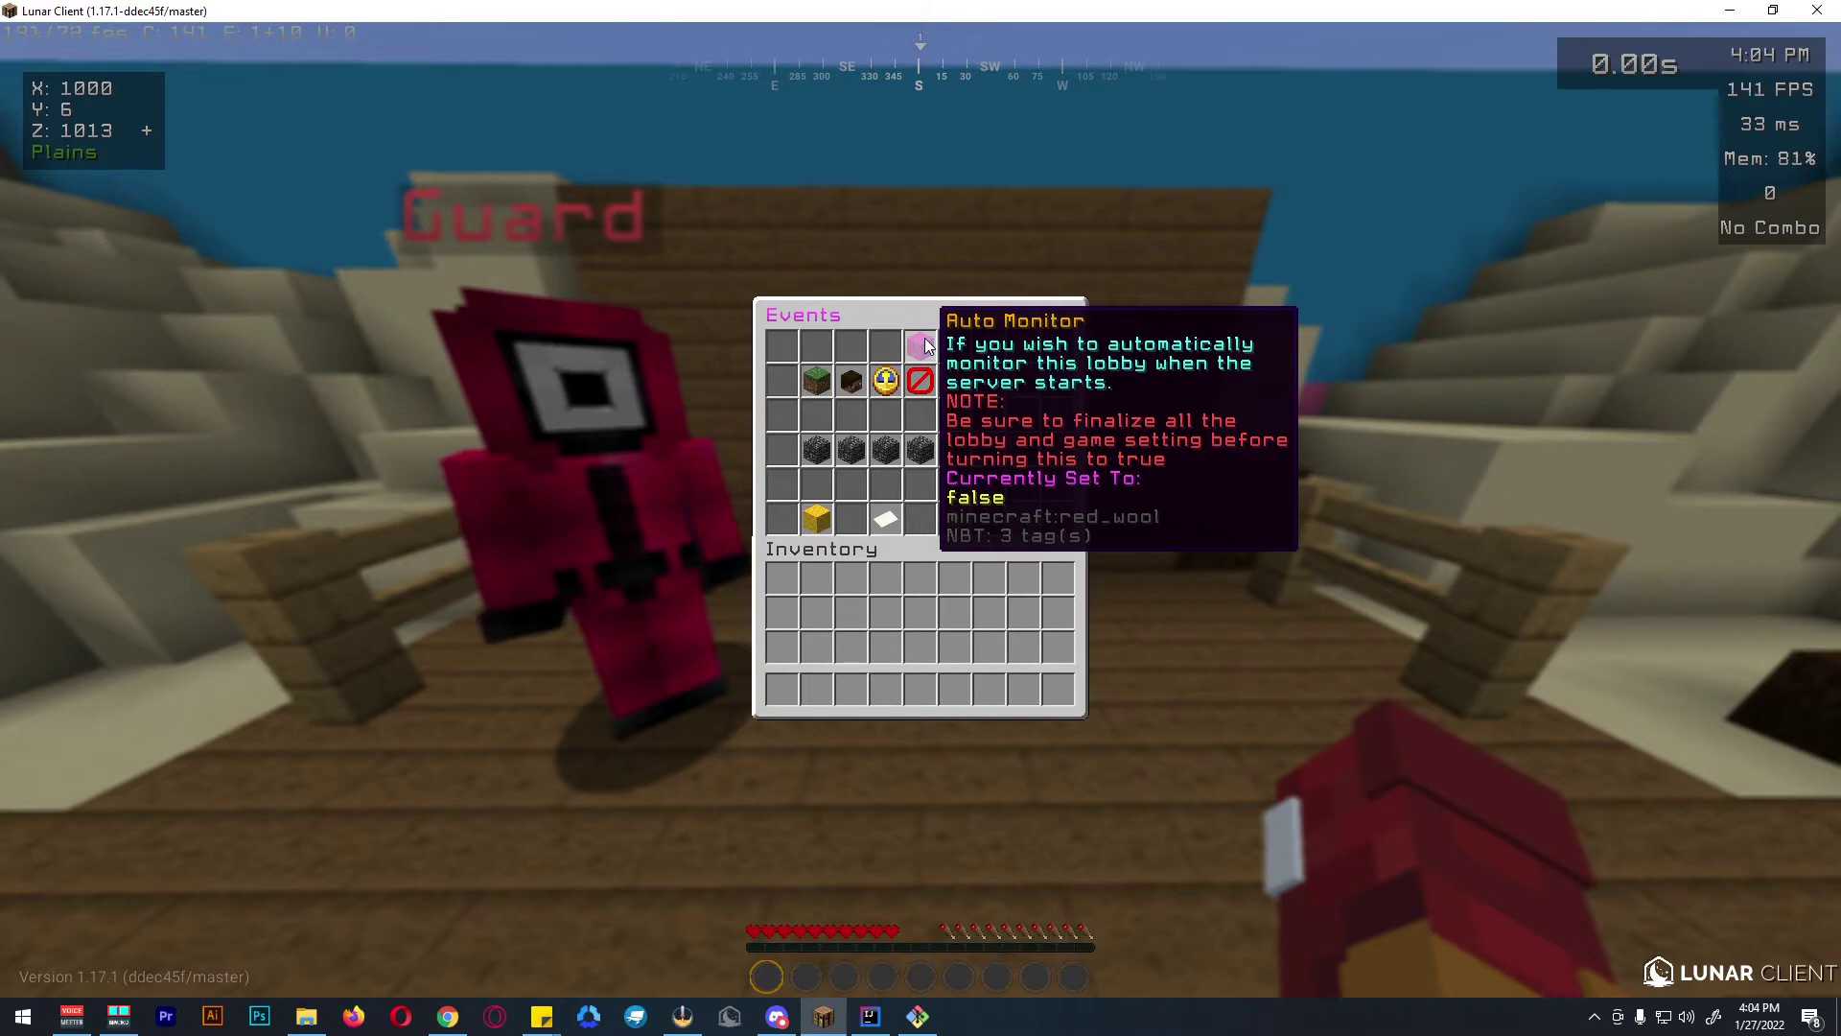
key(Escape)
Step: Walk up to the Lobby sign, read its status lines and step back beside the Guard NPC
key(d)
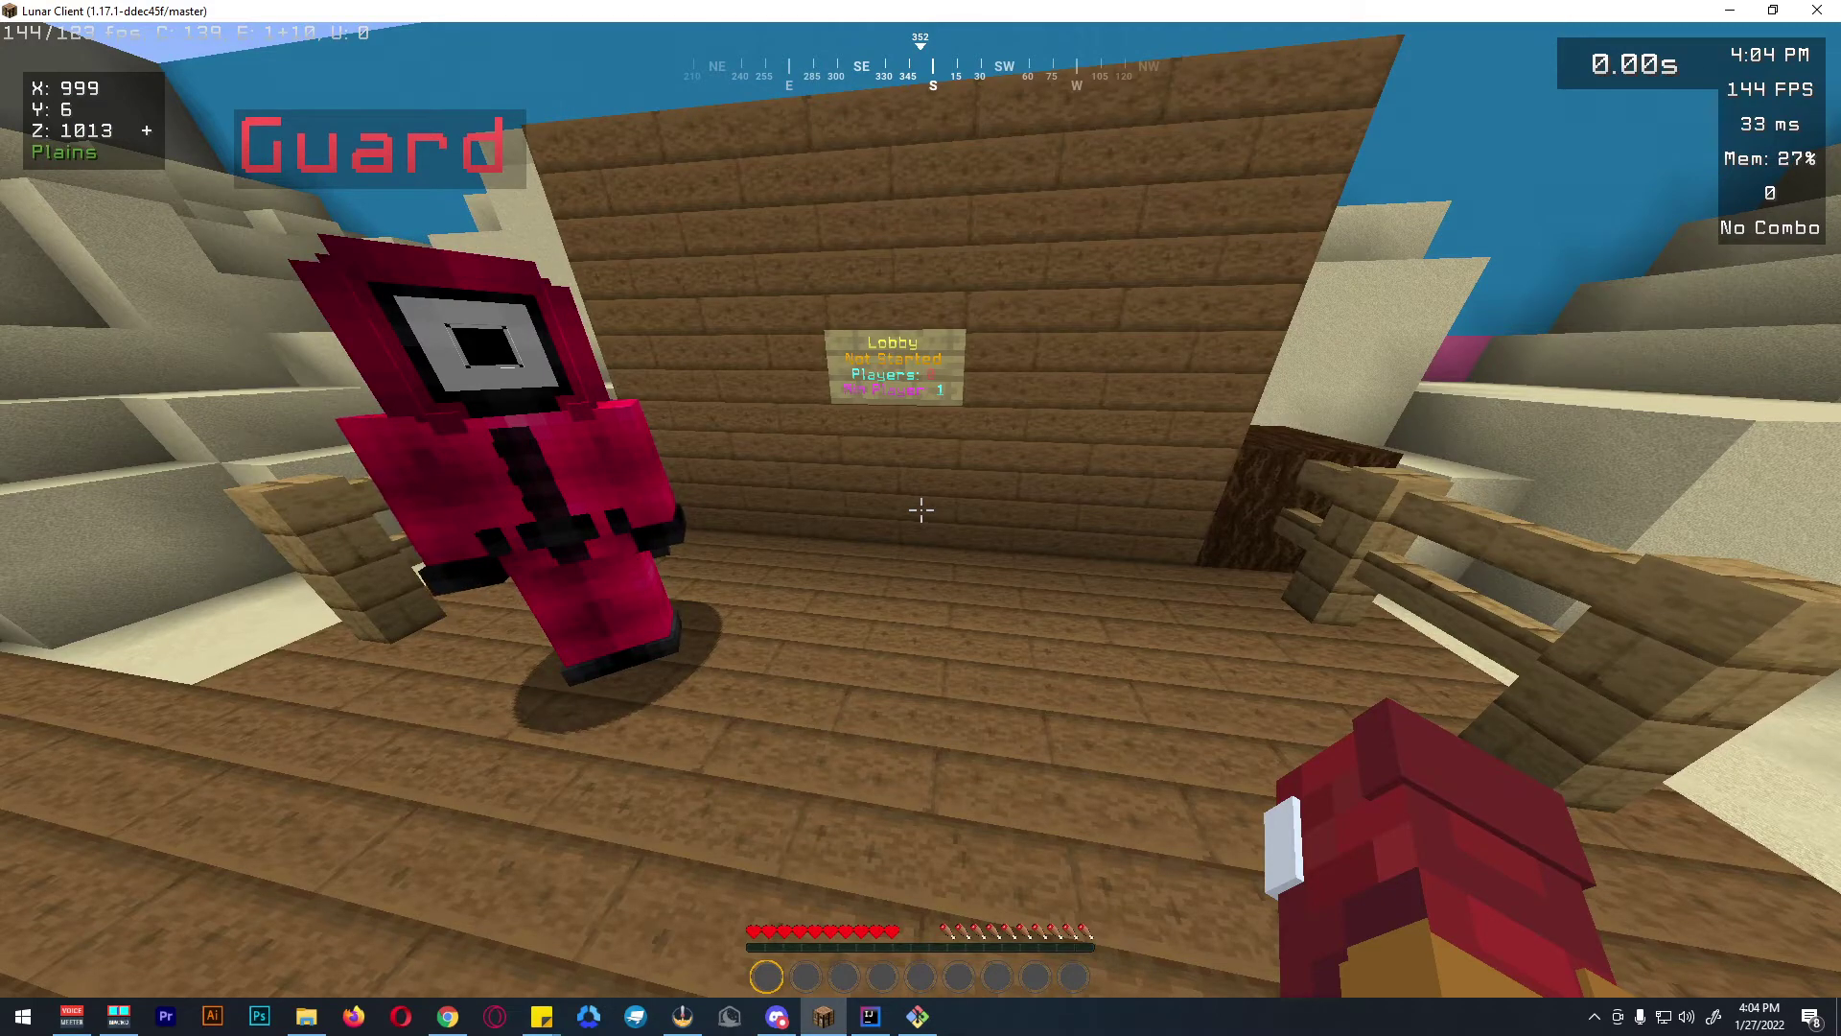
key(w)
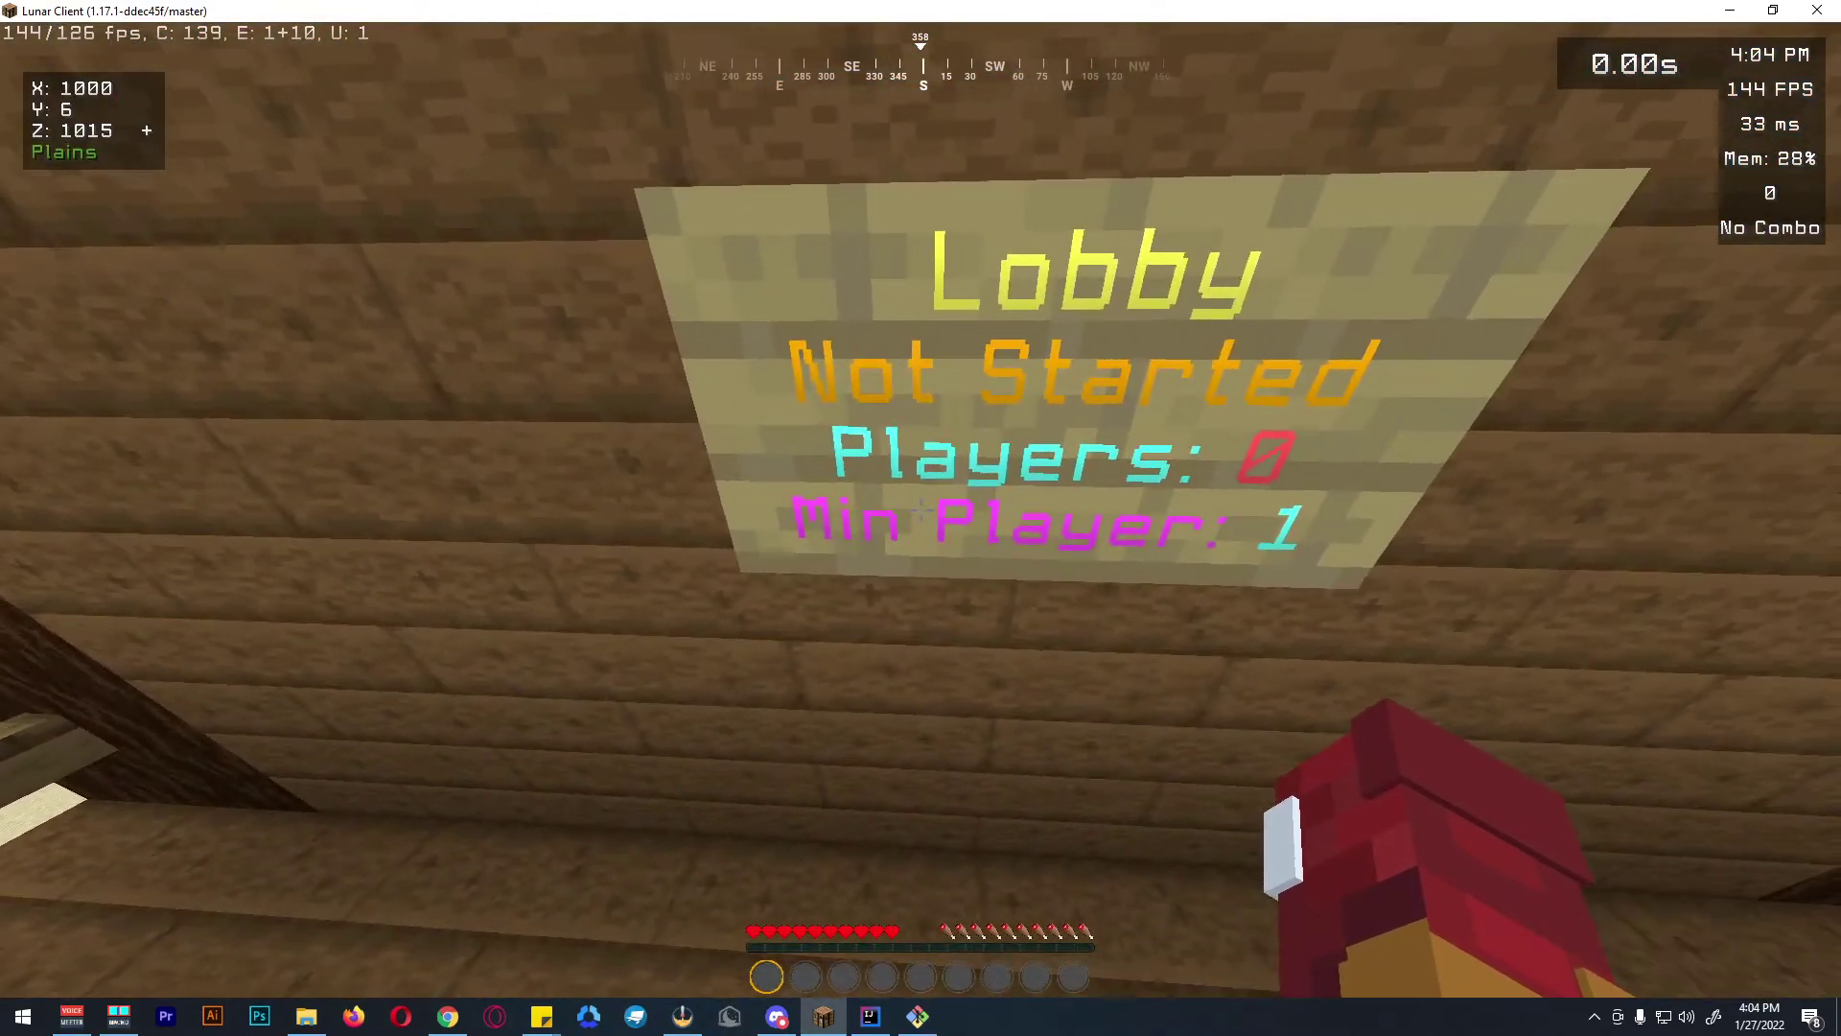
key(s)
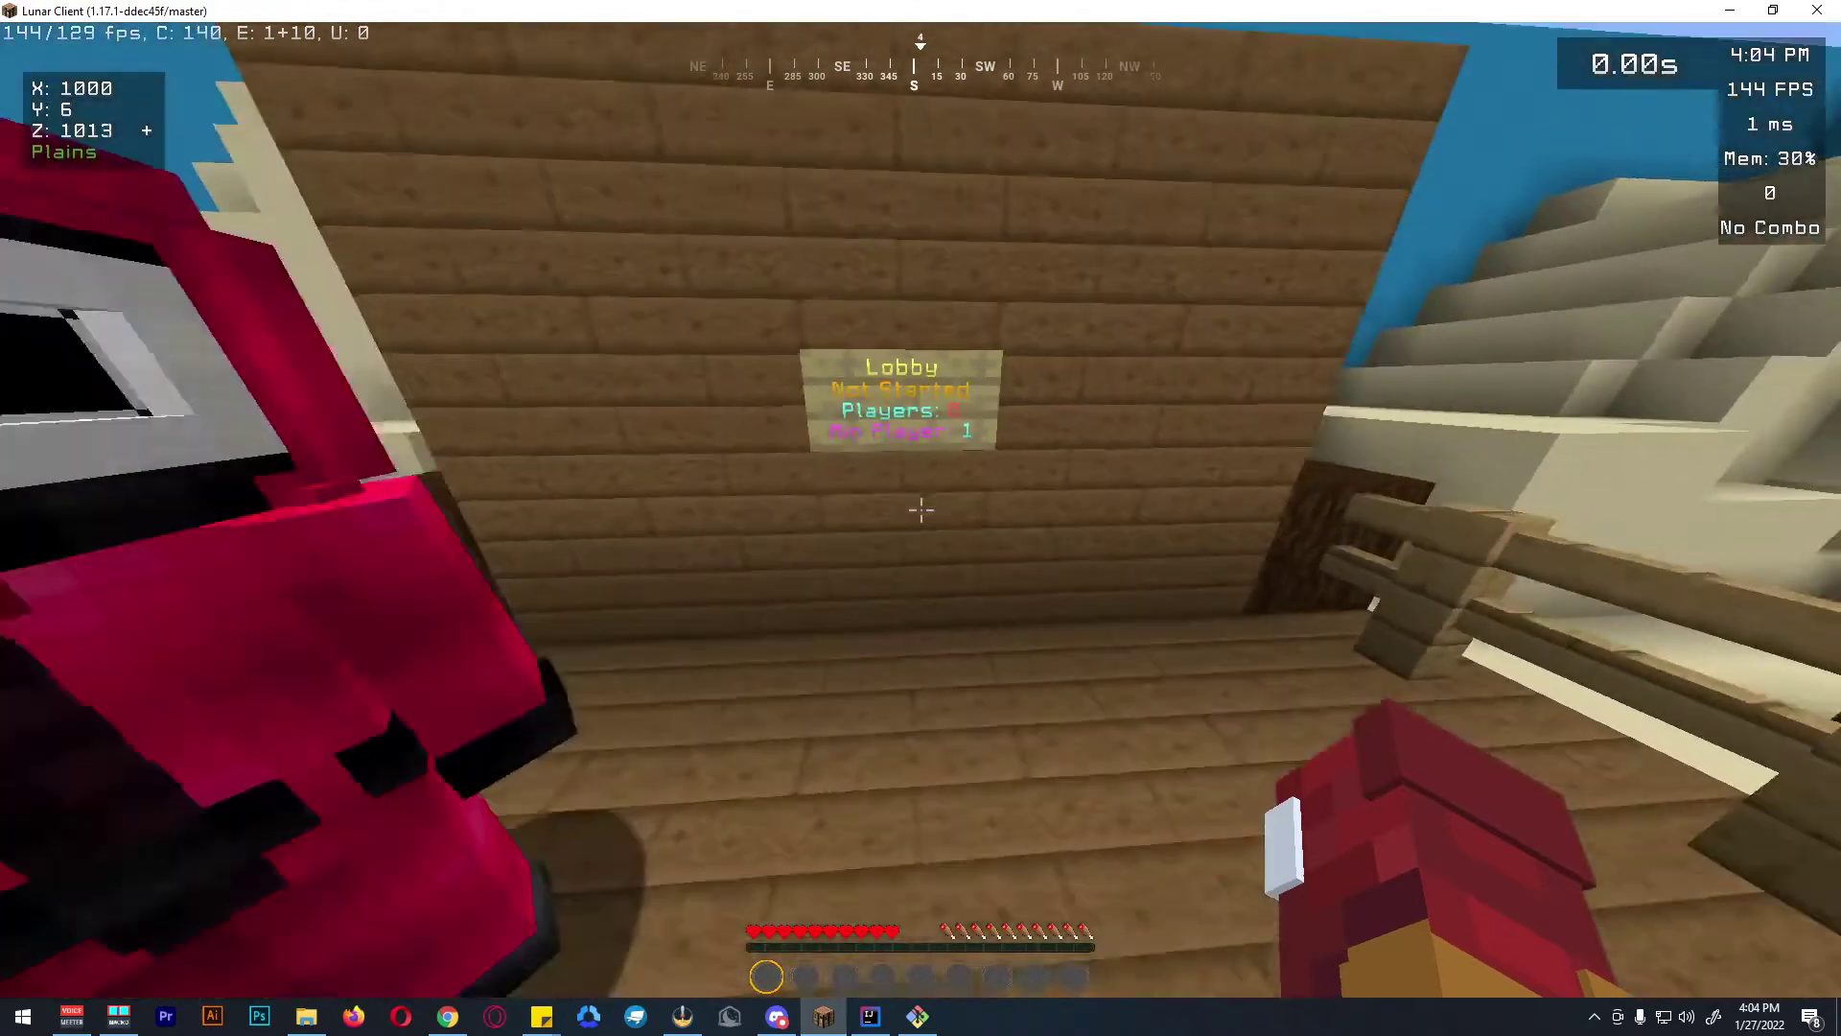
key(t)
key(Up)
key(Escape)
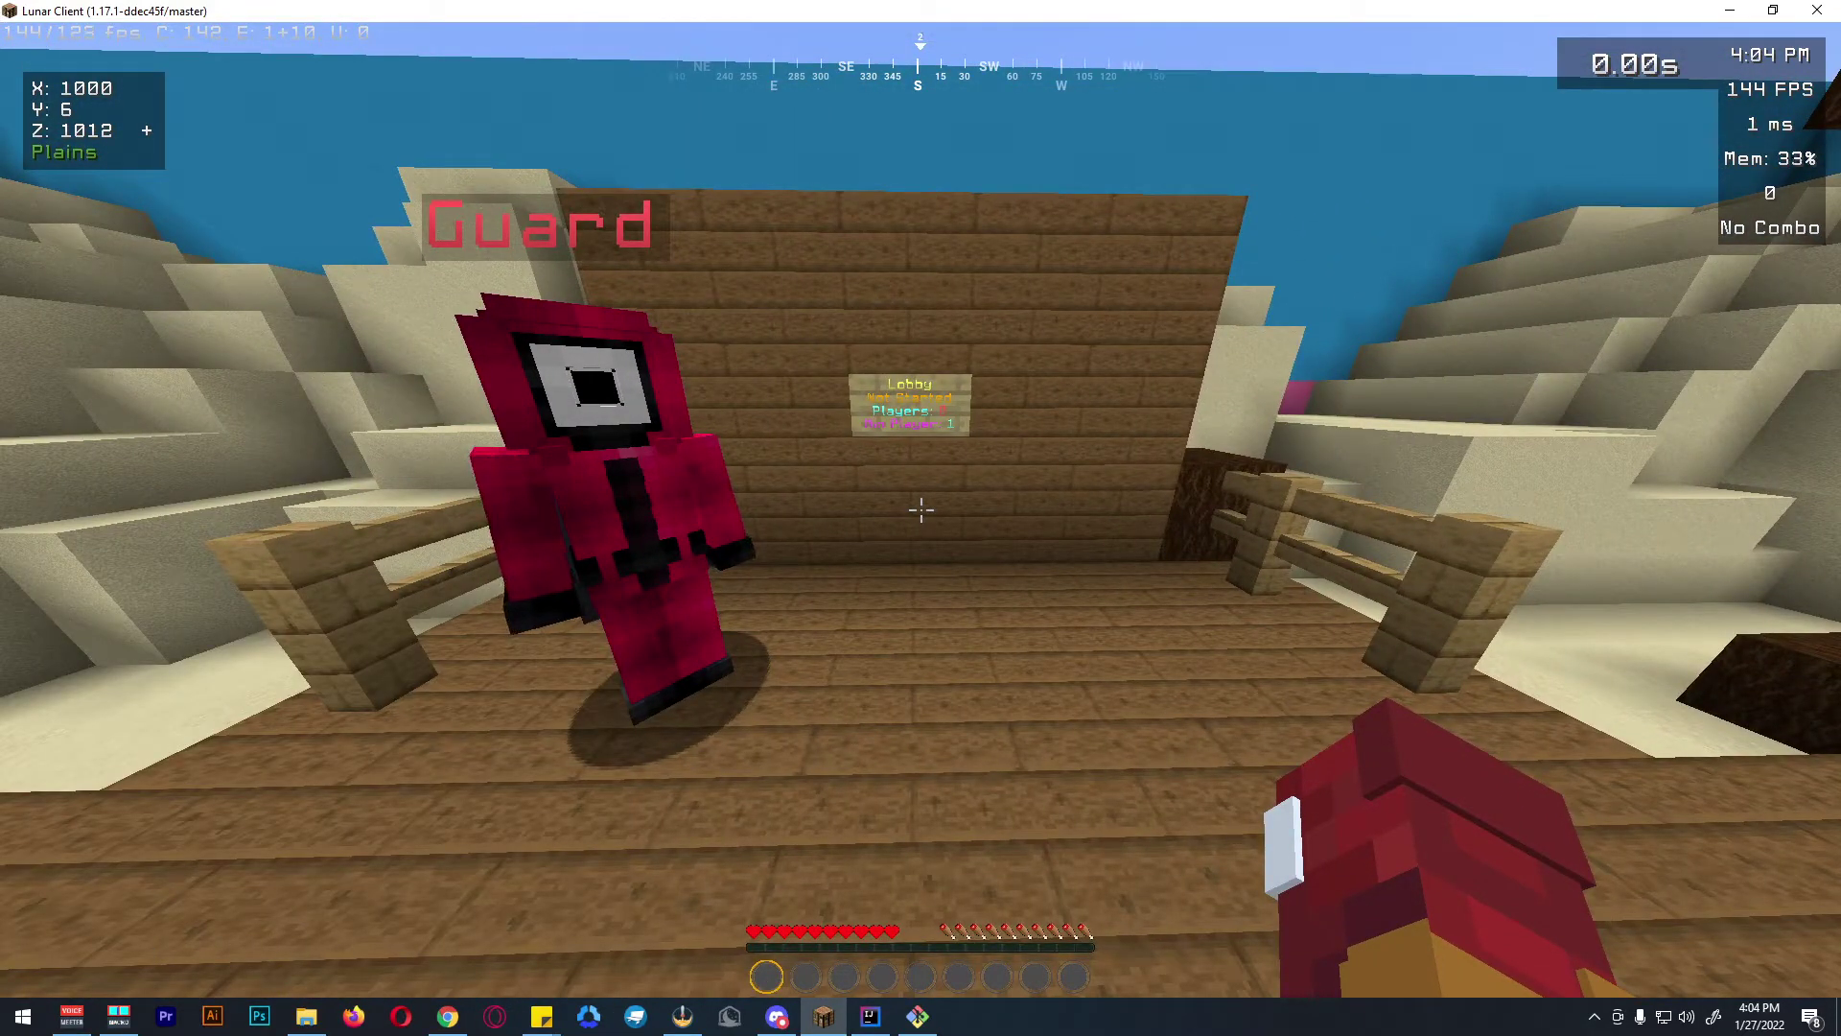
Step: Open the Events lobby's settings with /ss open-lobby Events, inspect the Set Lobby World option and close them
text(/ss open-lobby Events)
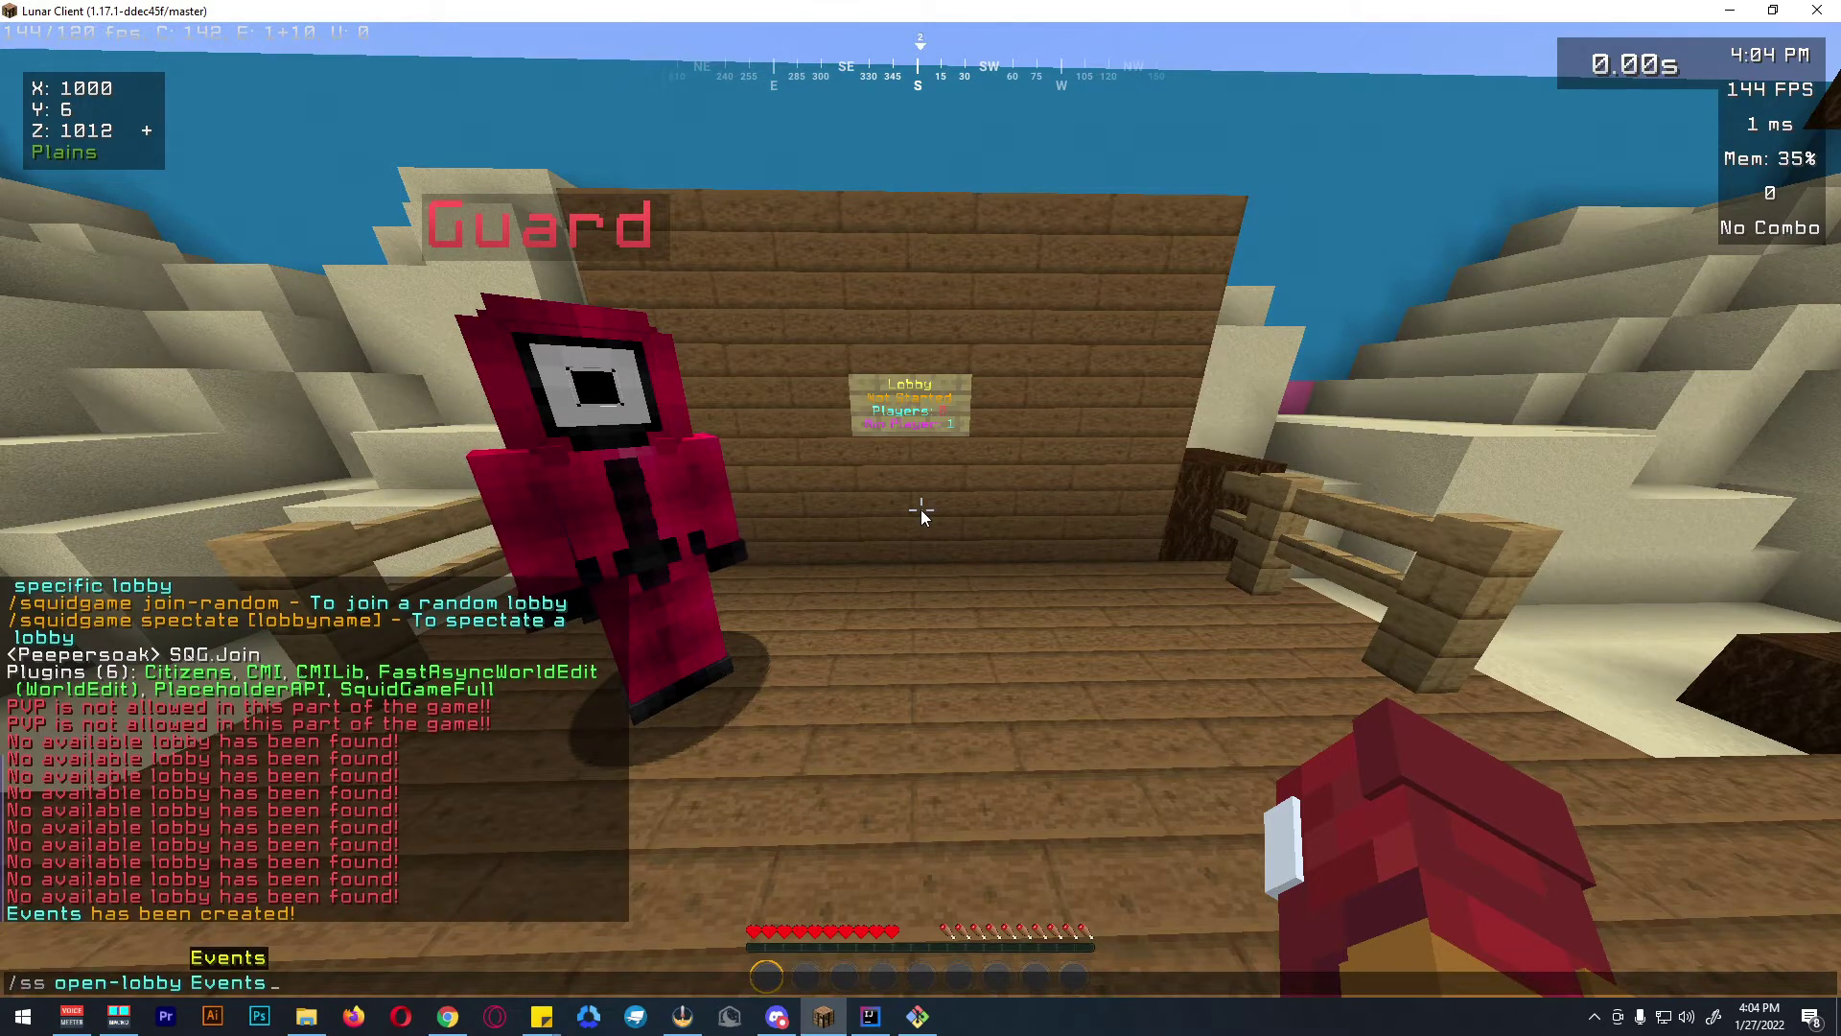
key(Return)
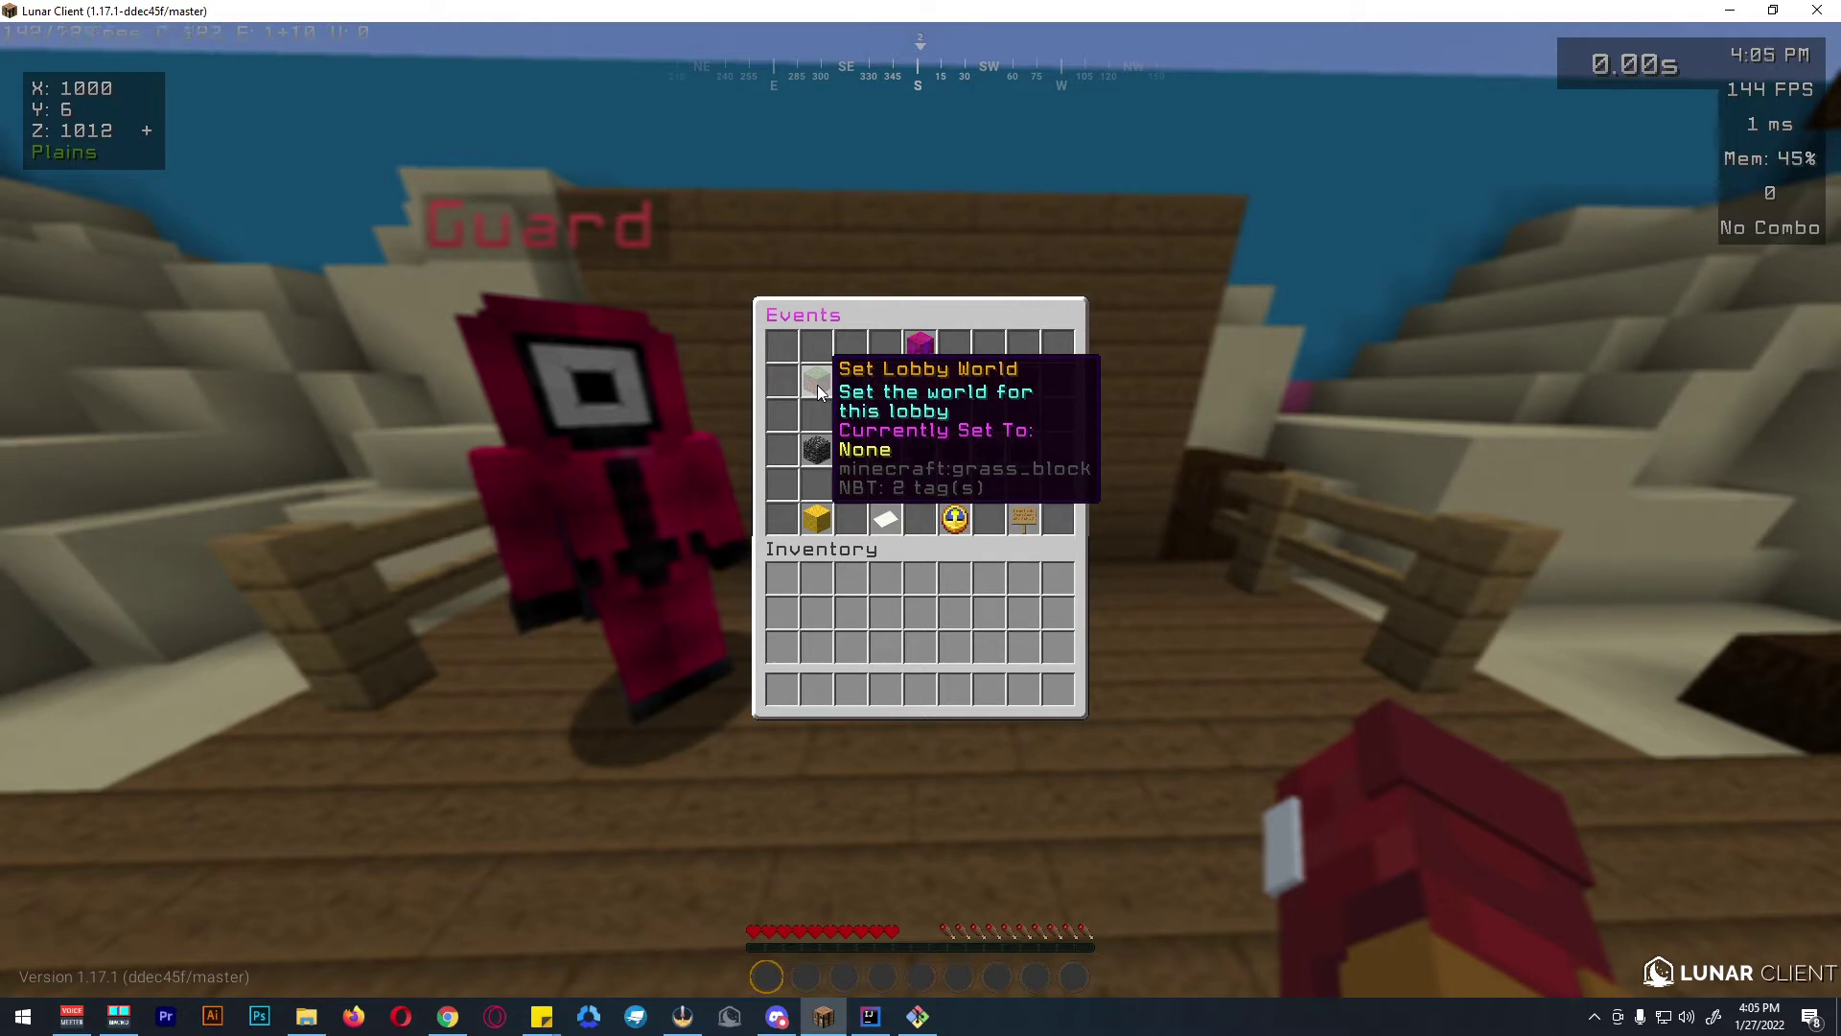
key(Escape)
Step: Teleport to the gamelobby warp with the /cmi warp command
key(slash)
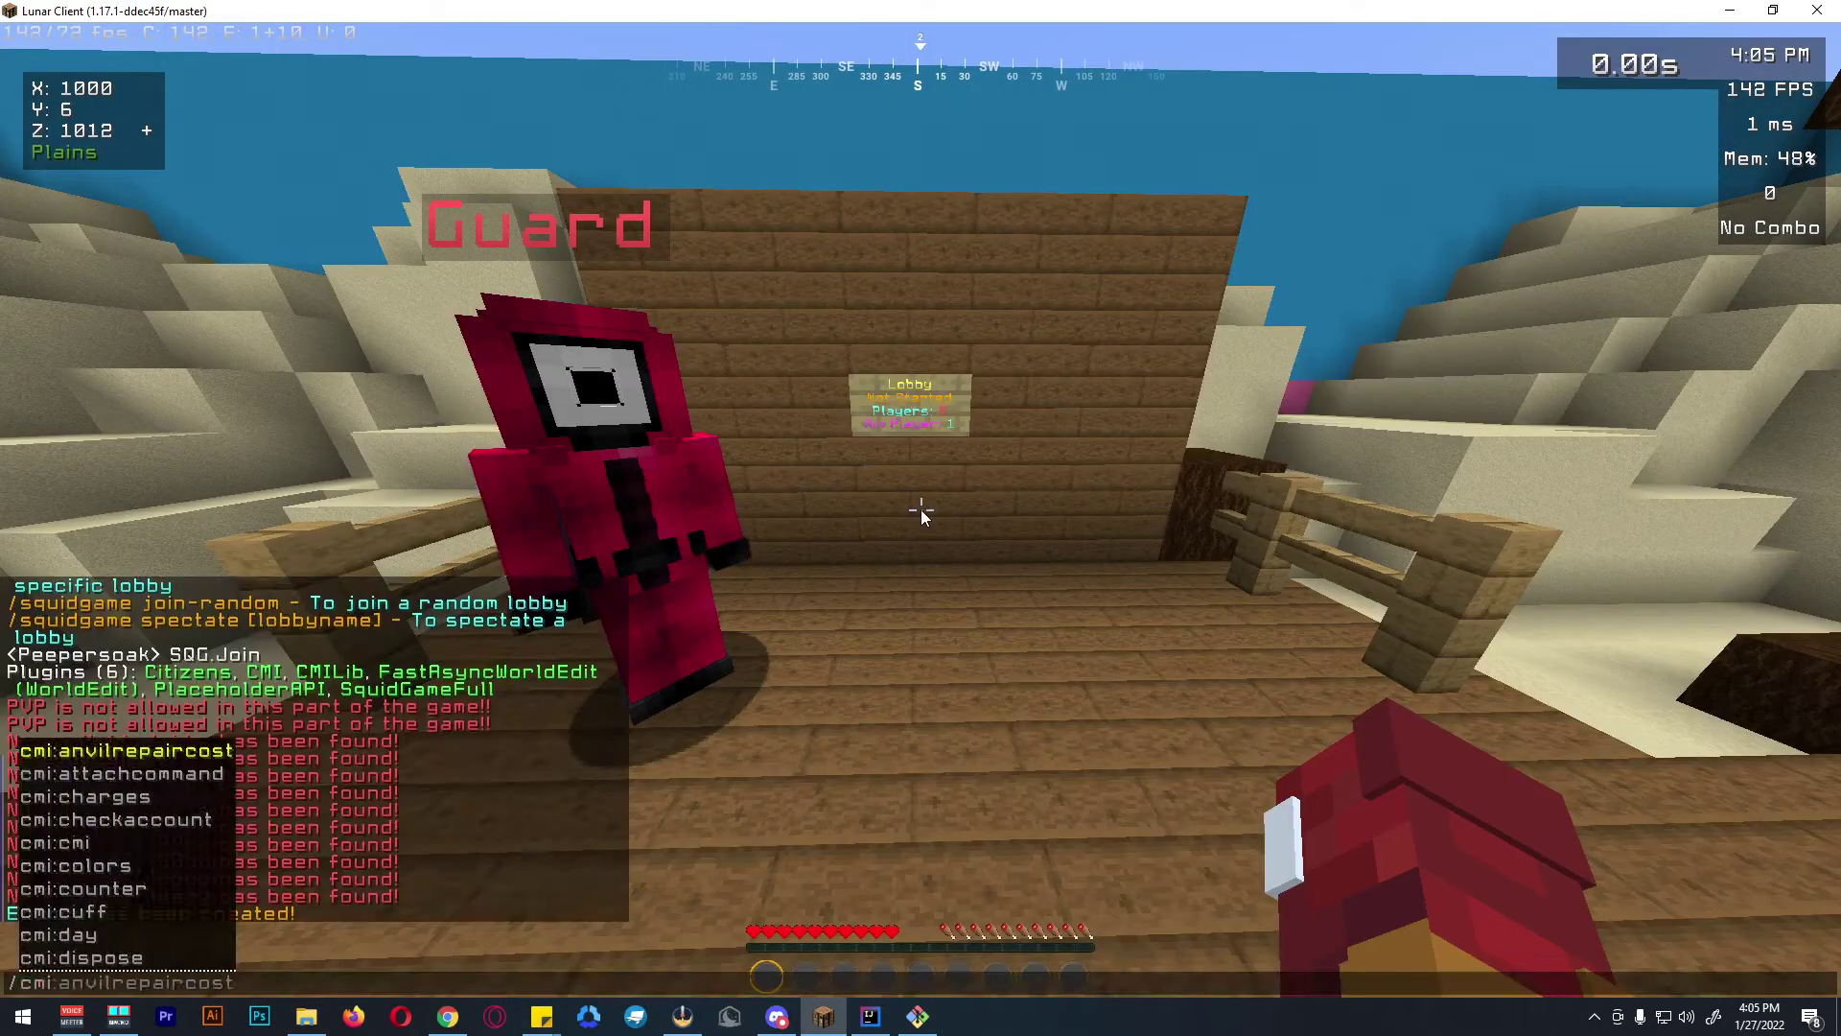
text(cmi warp)
key(Down)
key(Down)
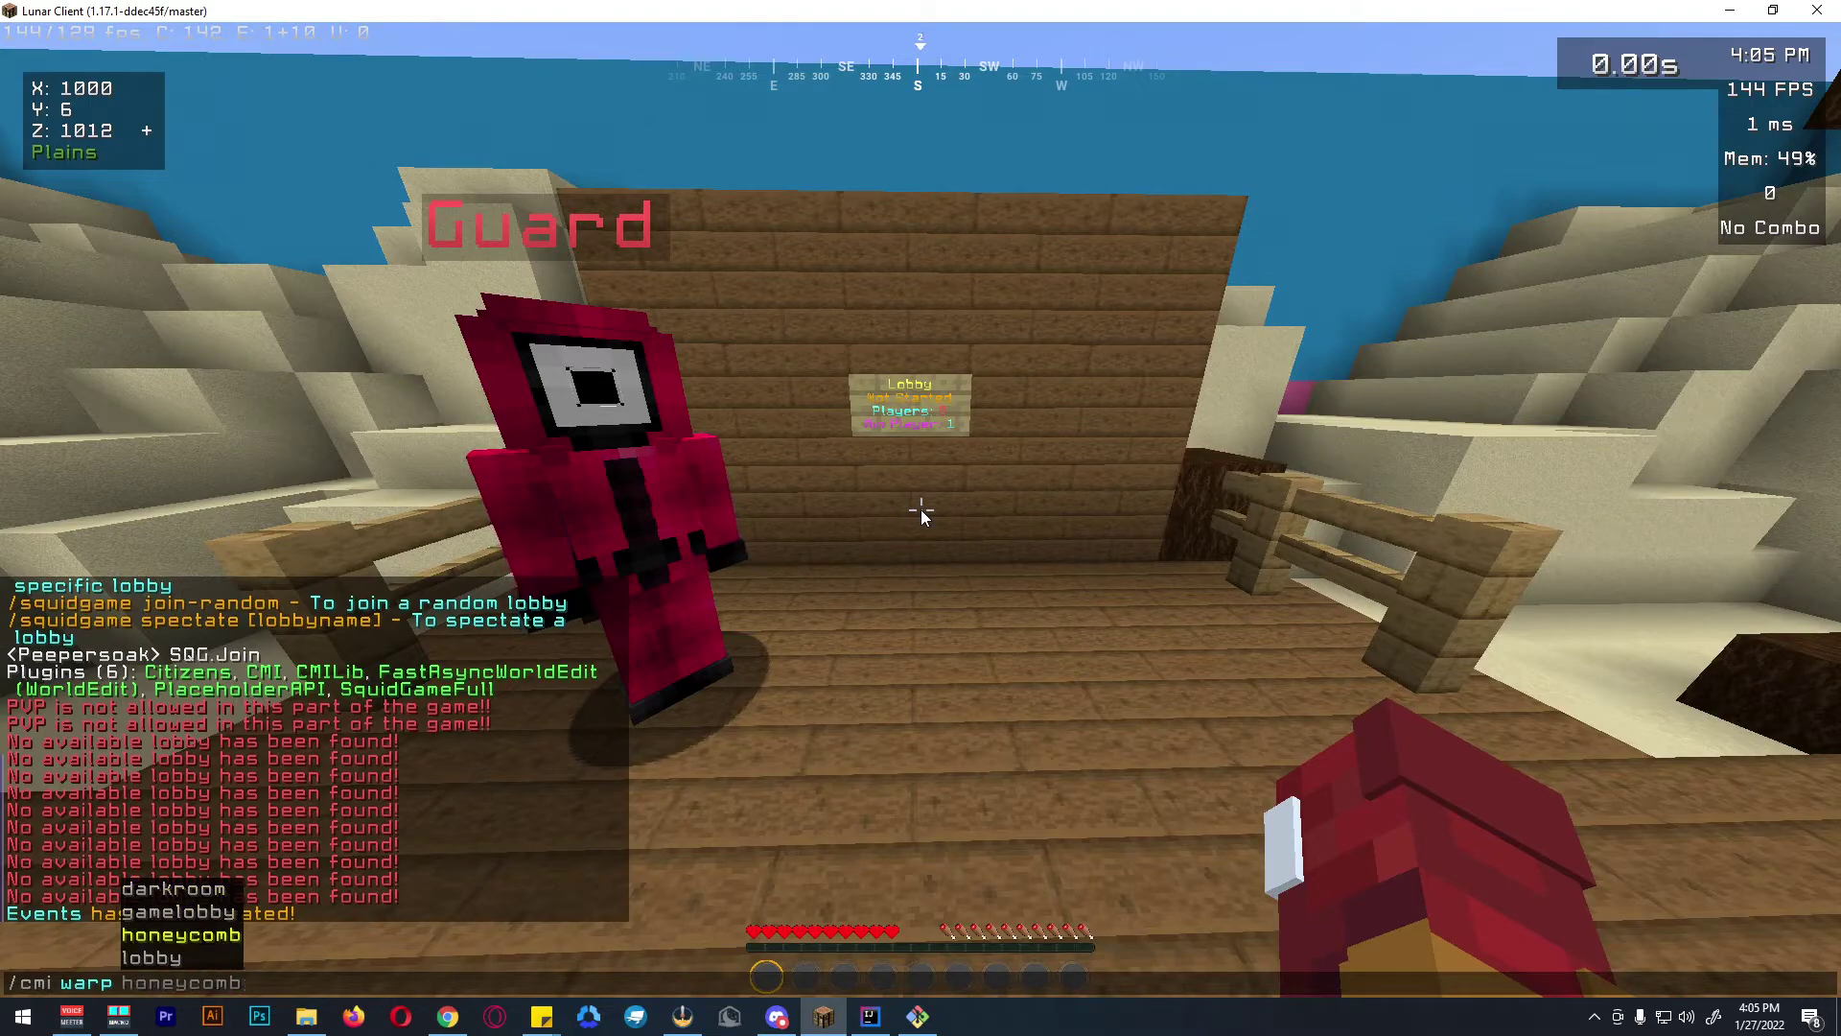
key(Down)
key(Tab)
key(Return)
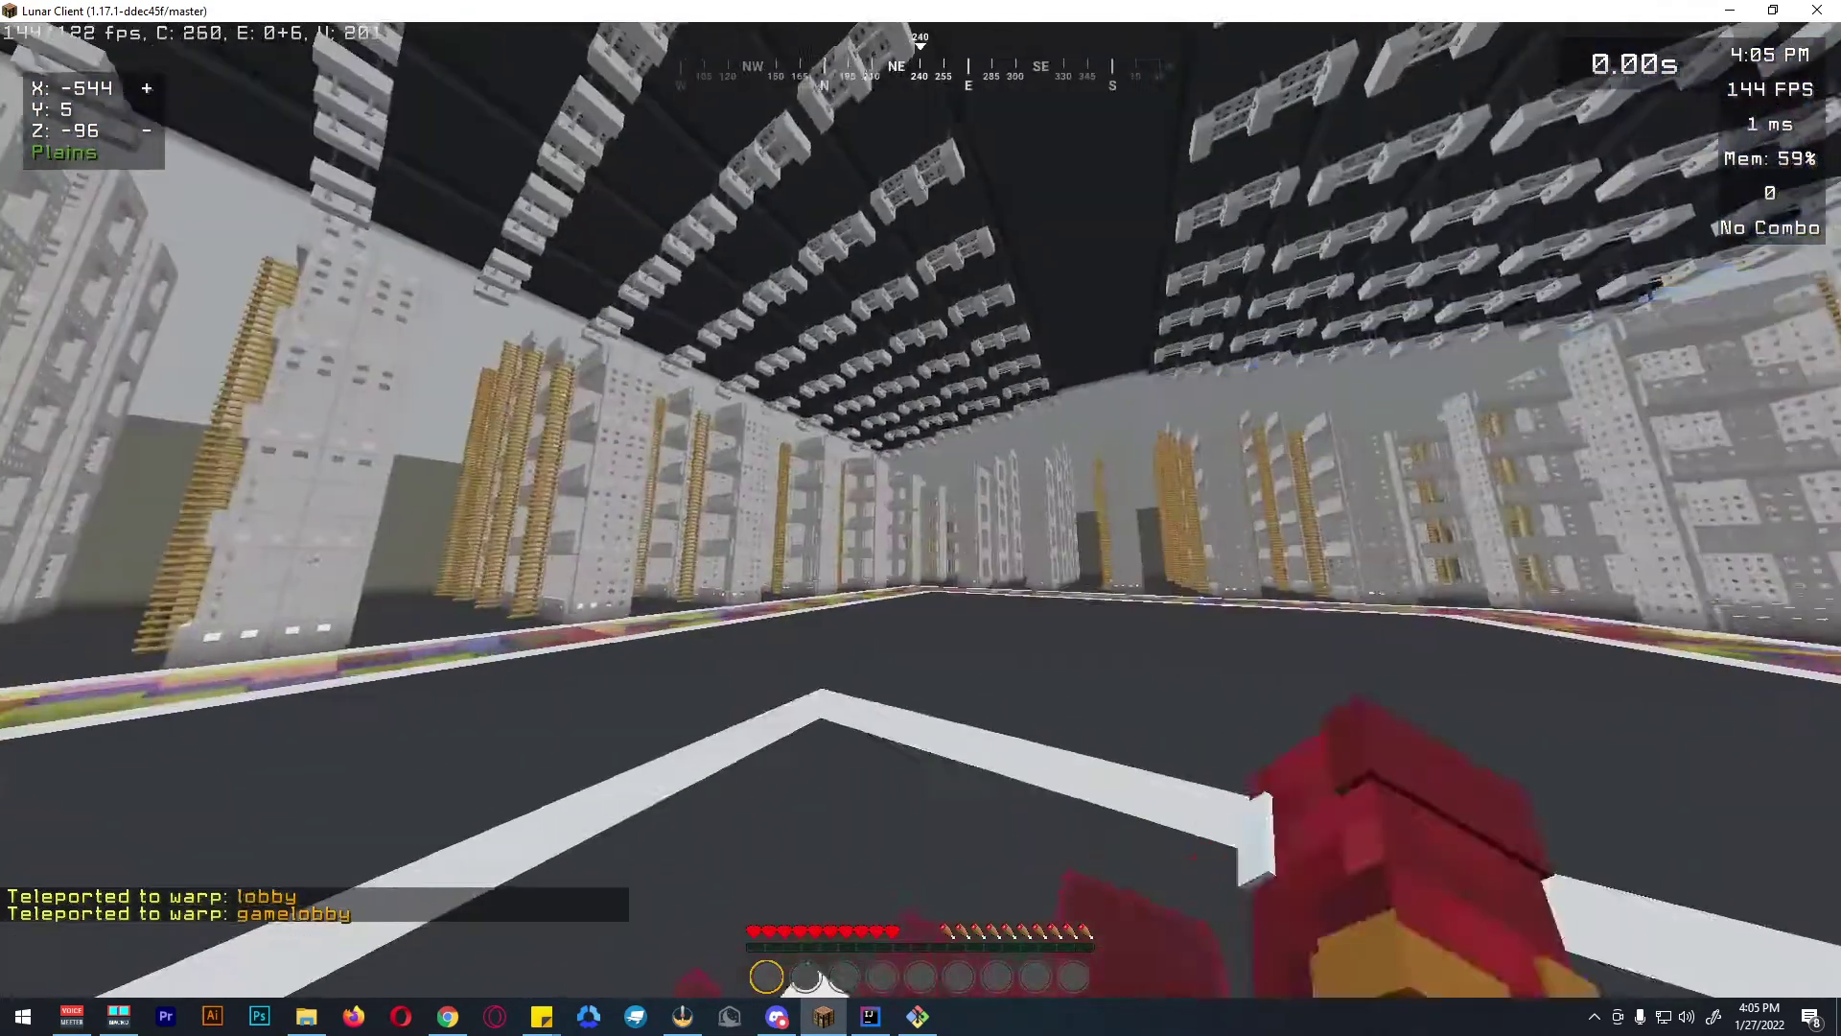
Step: Look around the gamelobby arena and walk up to the white figure in the middle of the floor, facing the 0456 display
key(s)
key(d)
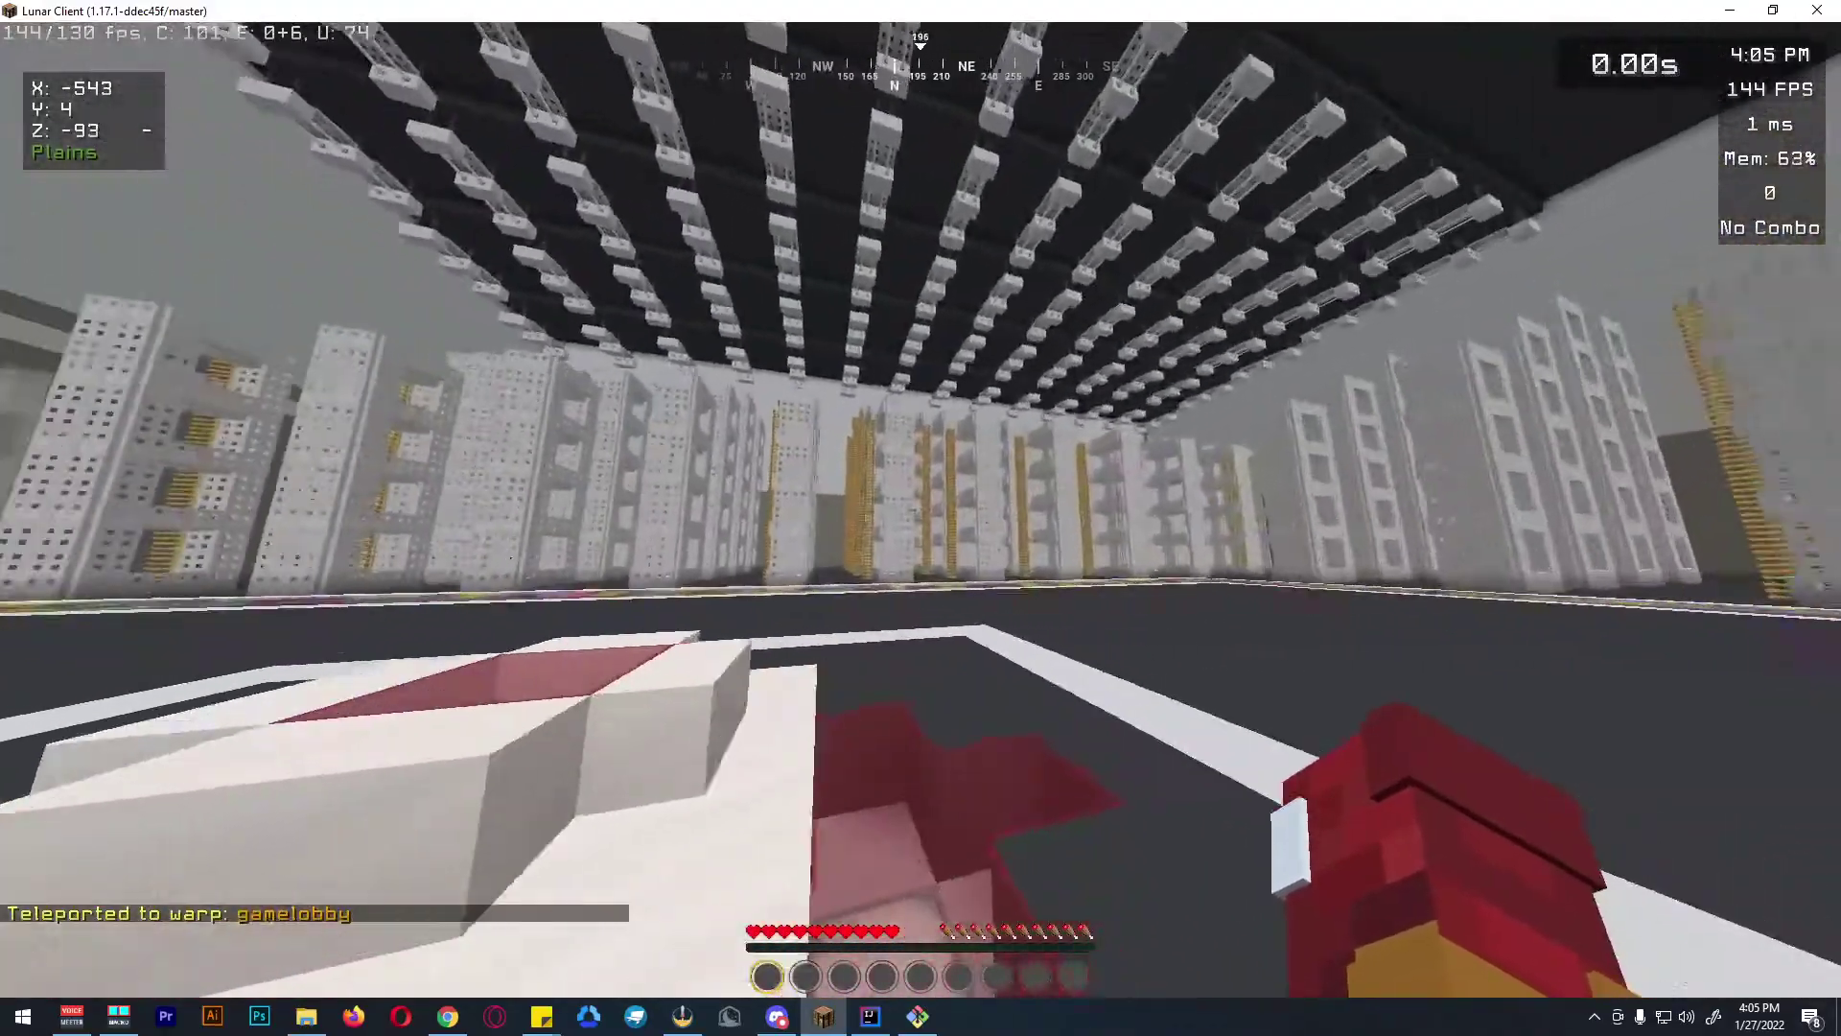
key(w)
key(space)
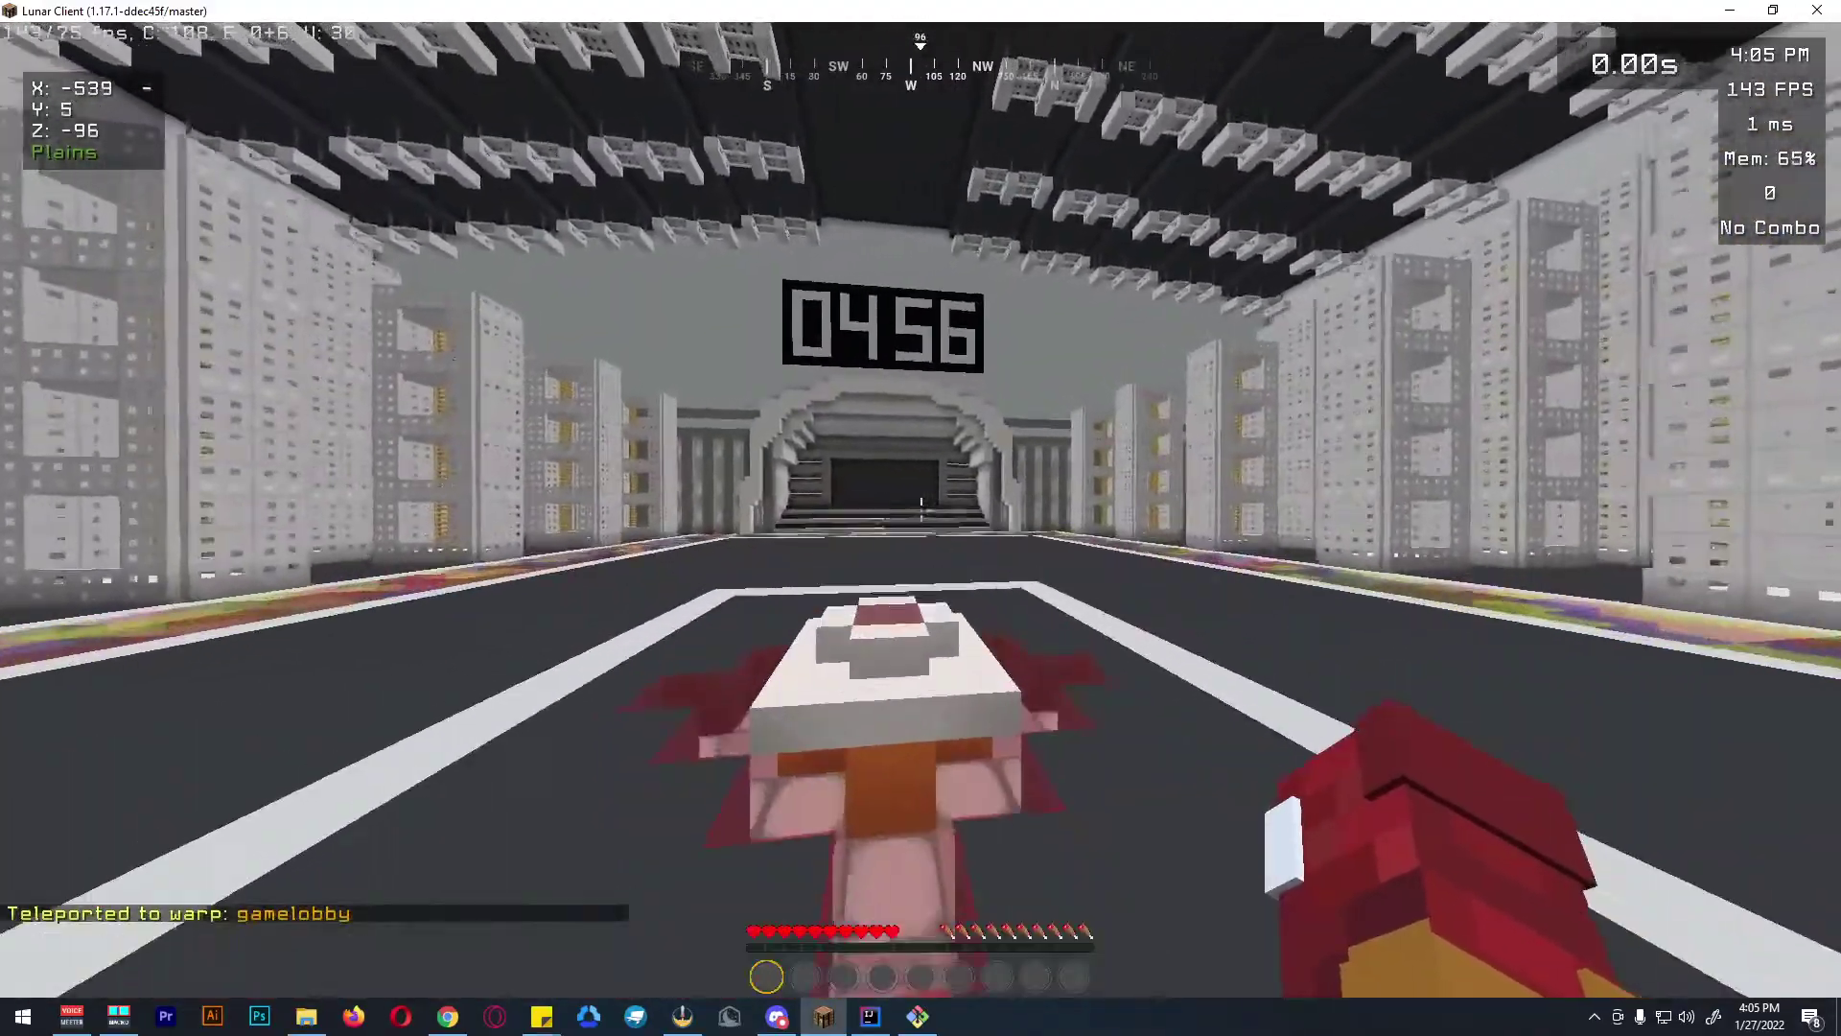
key(s)
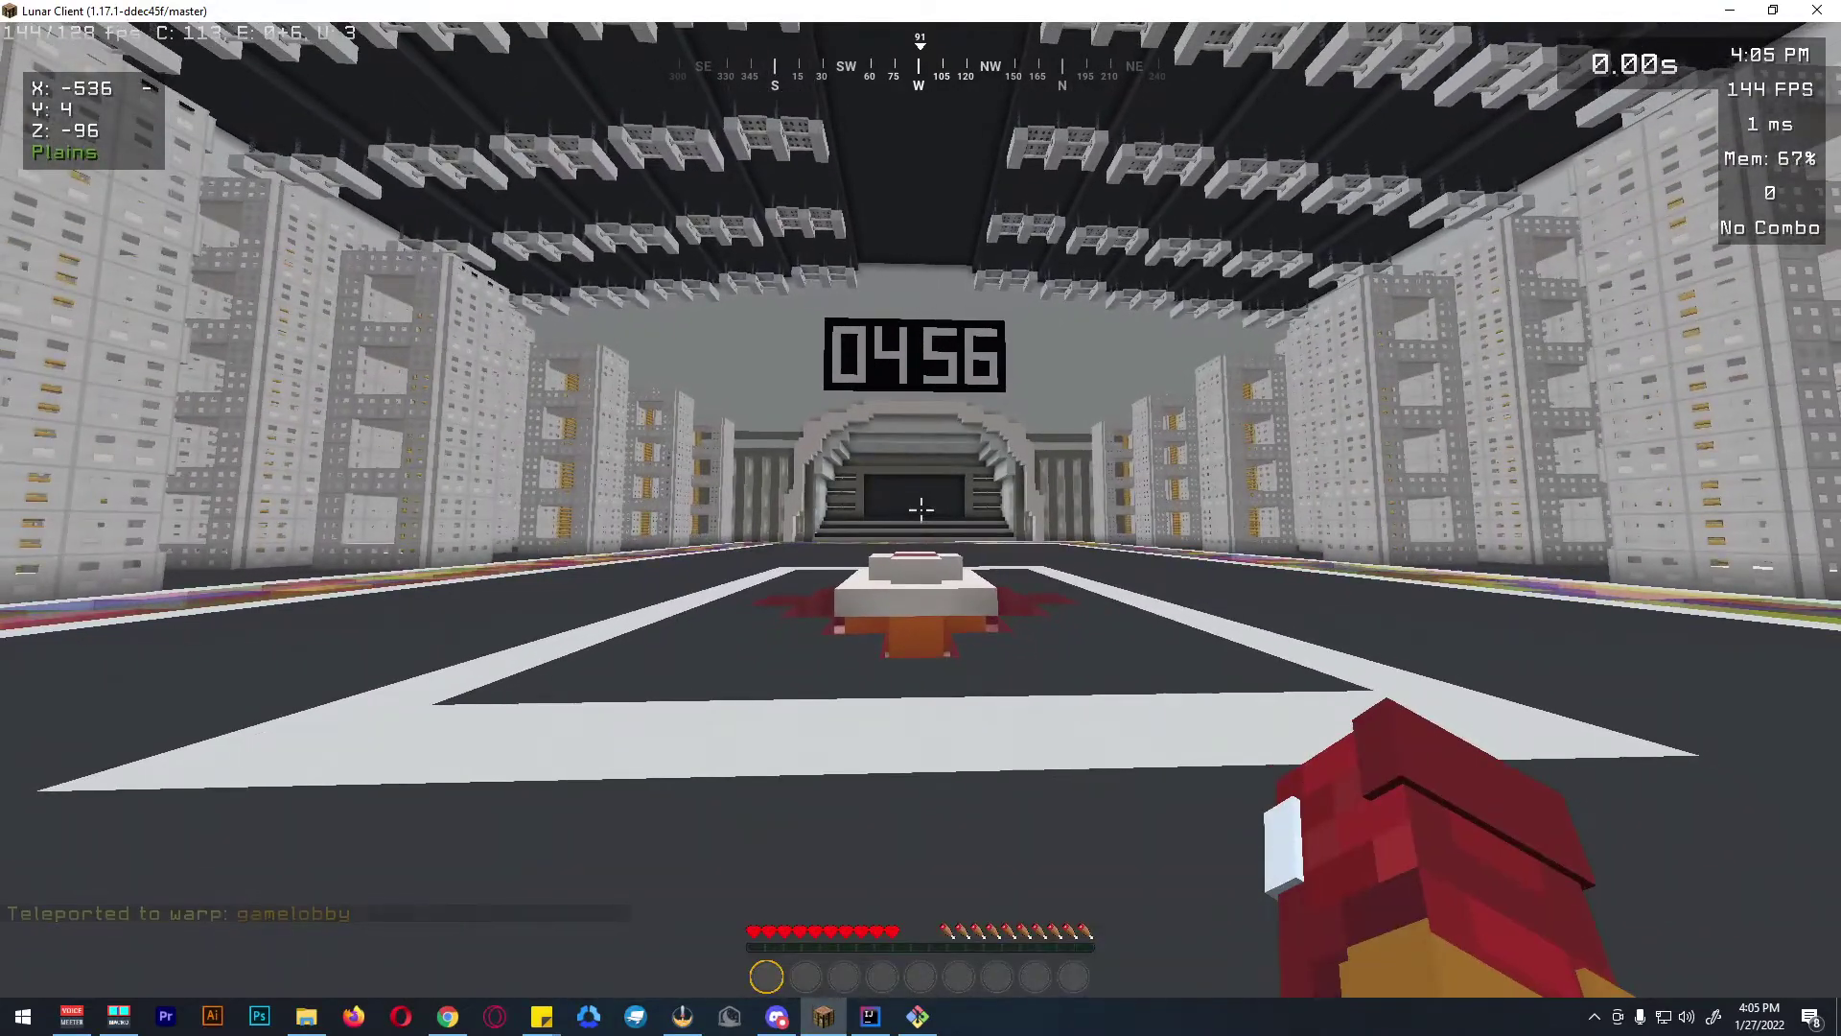
key(w)
click(921, 509)
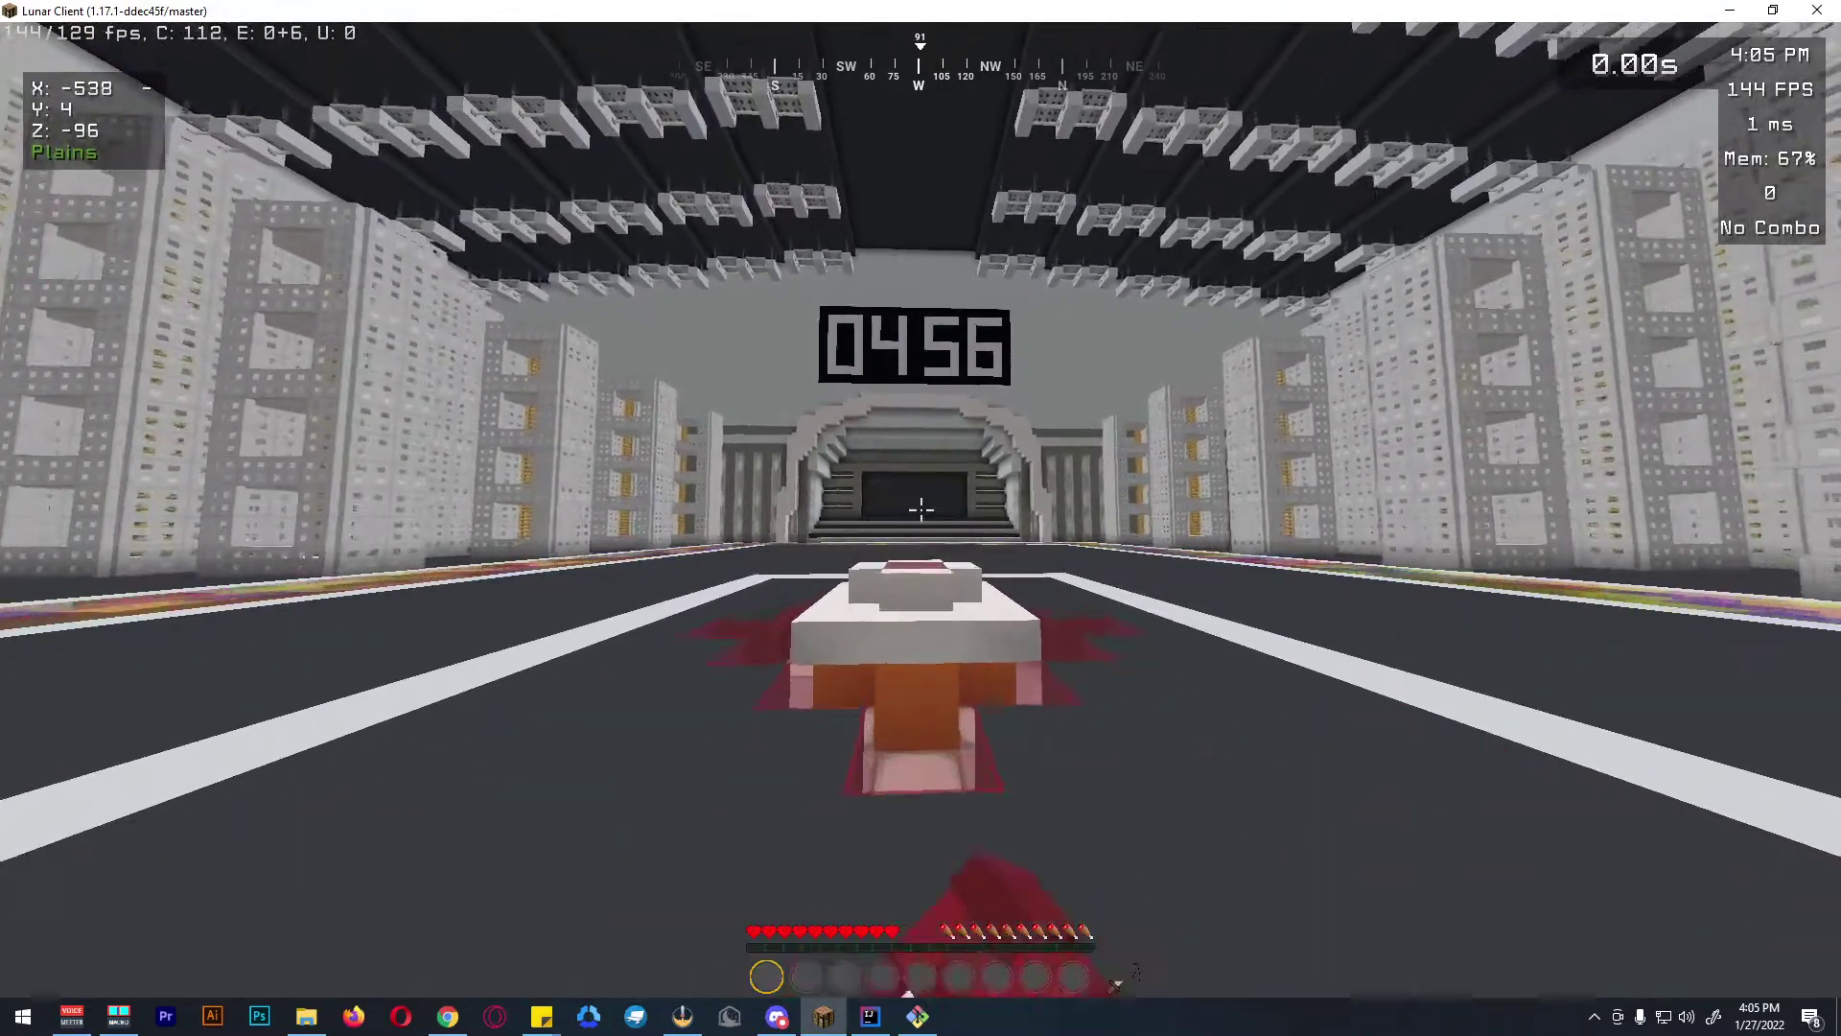
key(w)
Step: Open the Events lobby's settings inside the arena, inspect the Set Lobby World option, close them and survey the surrounding hall
key(slash)
text(cmi warp lobby)
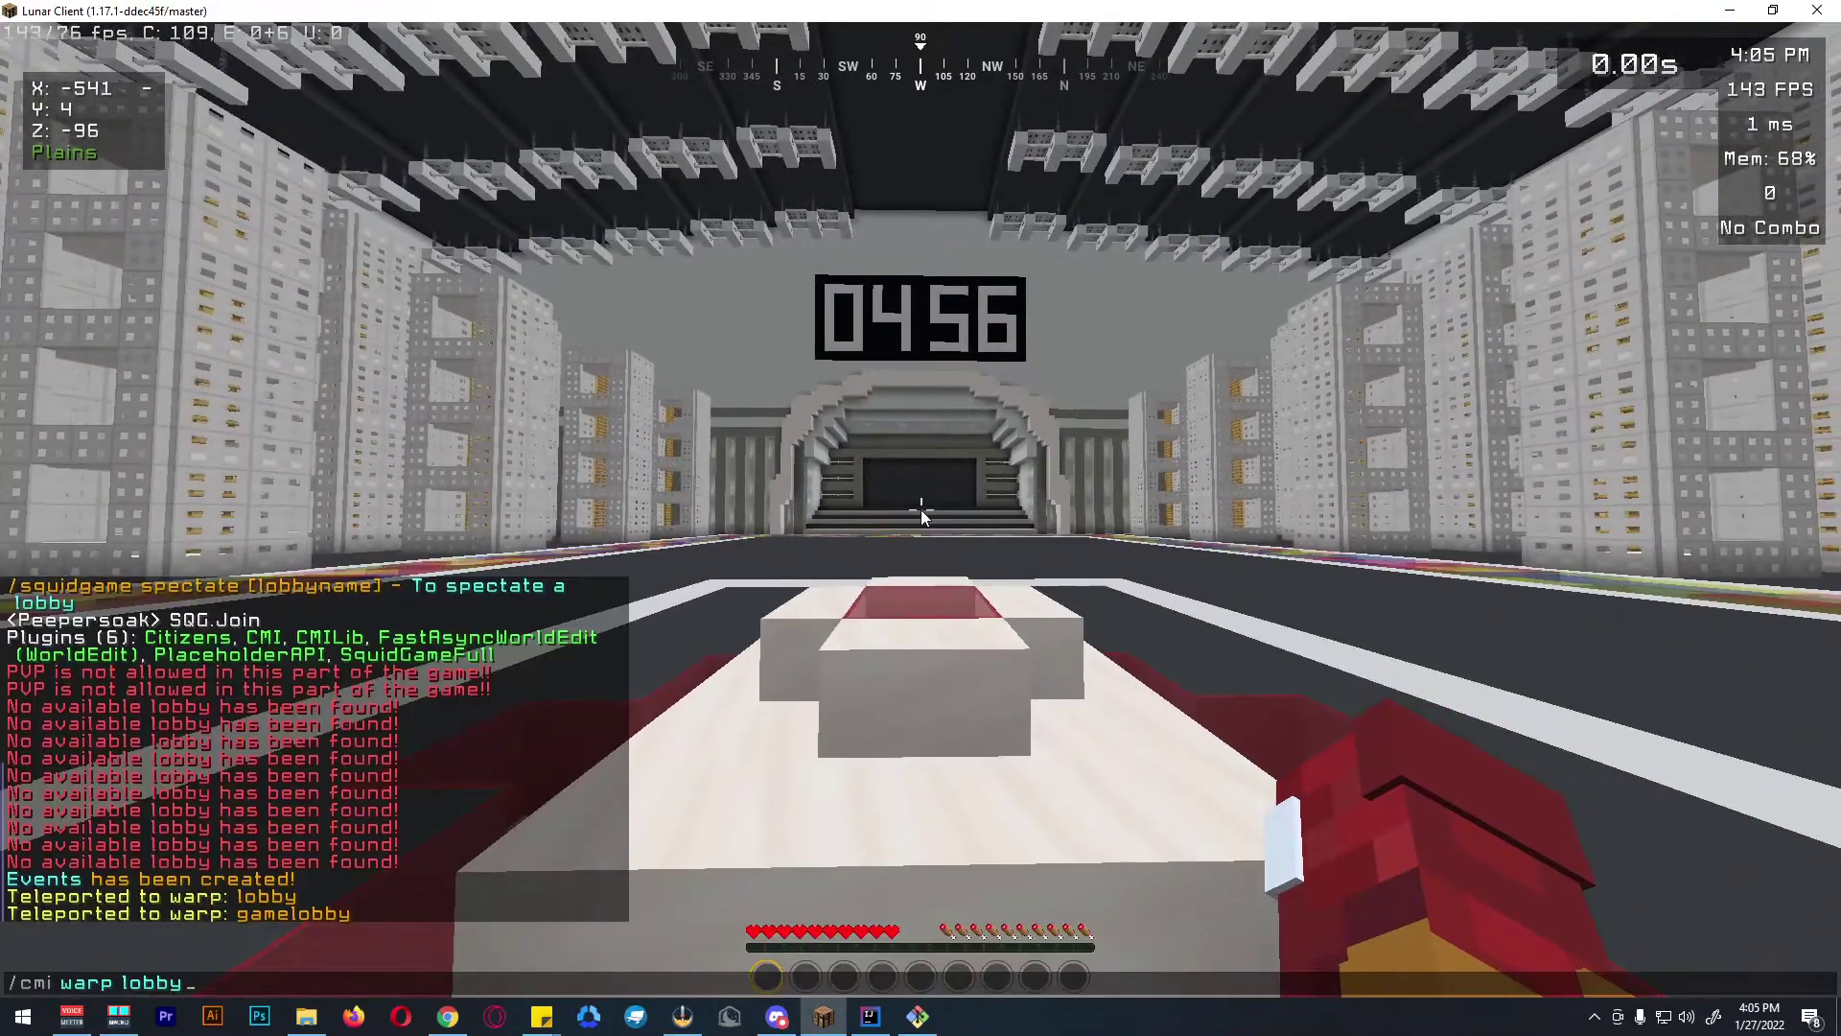
key(Return)
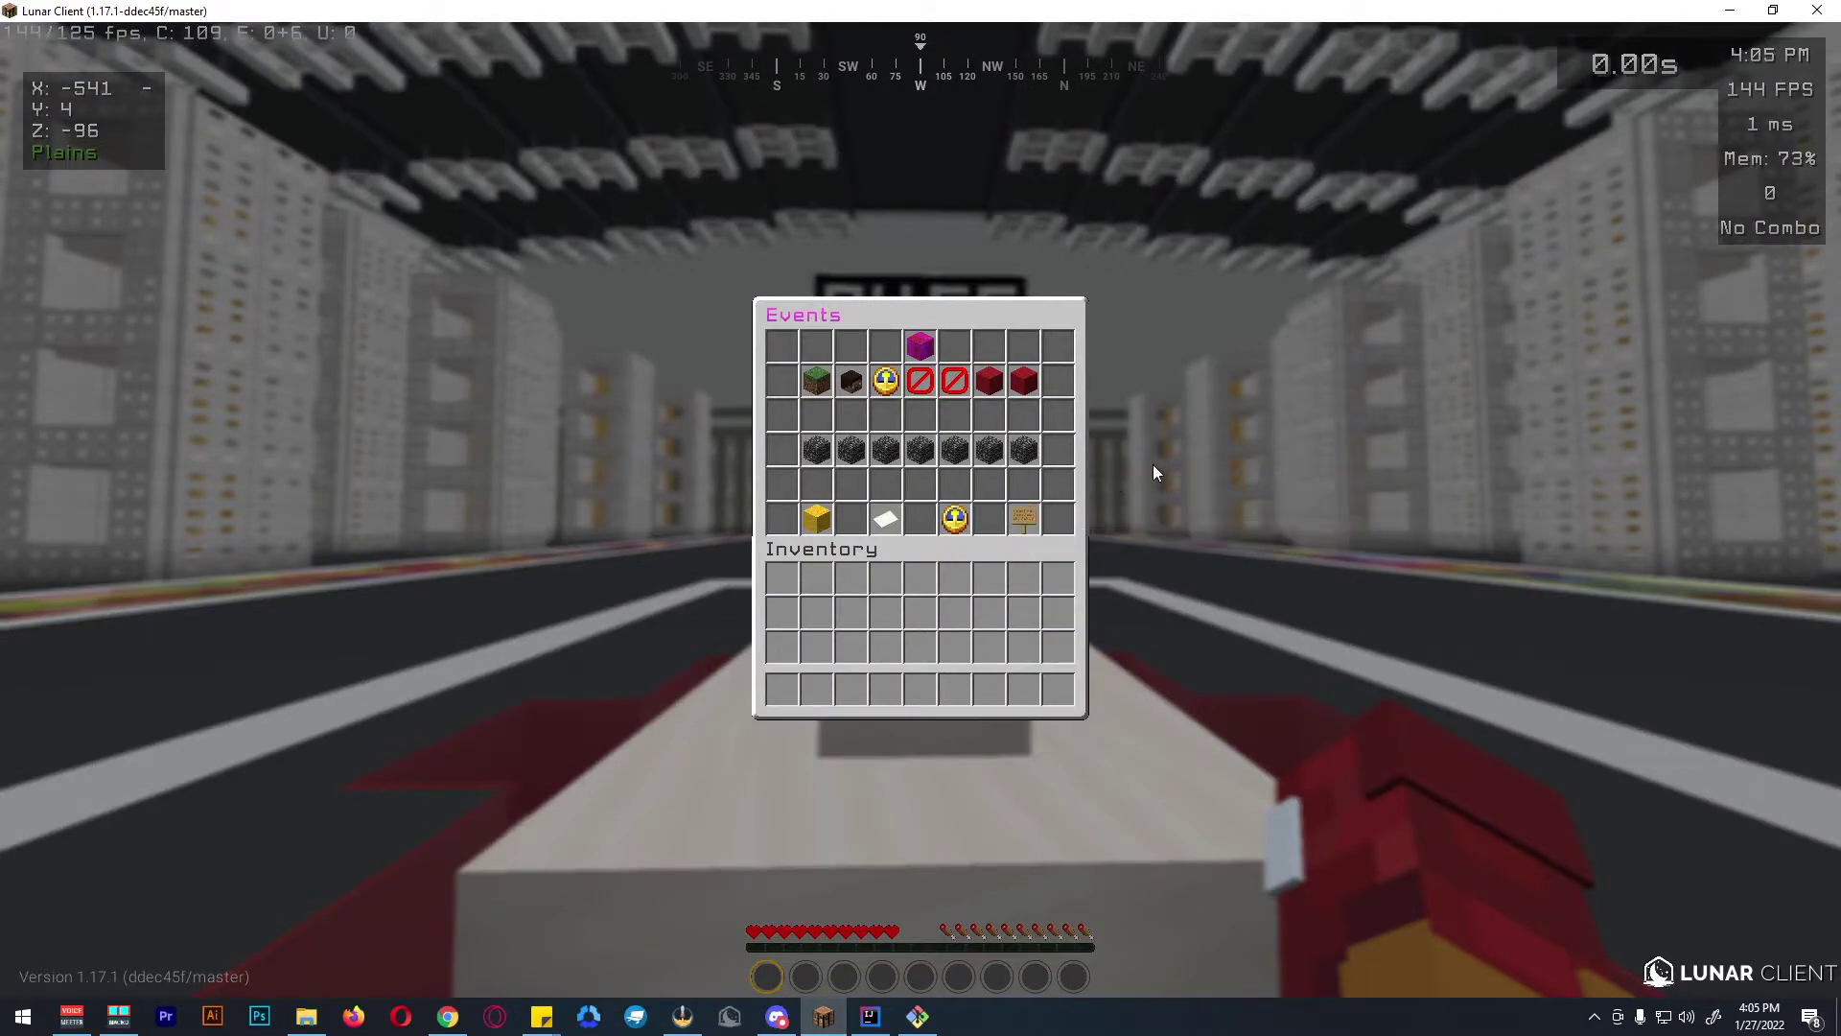
click(805, 380)
click(921, 510)
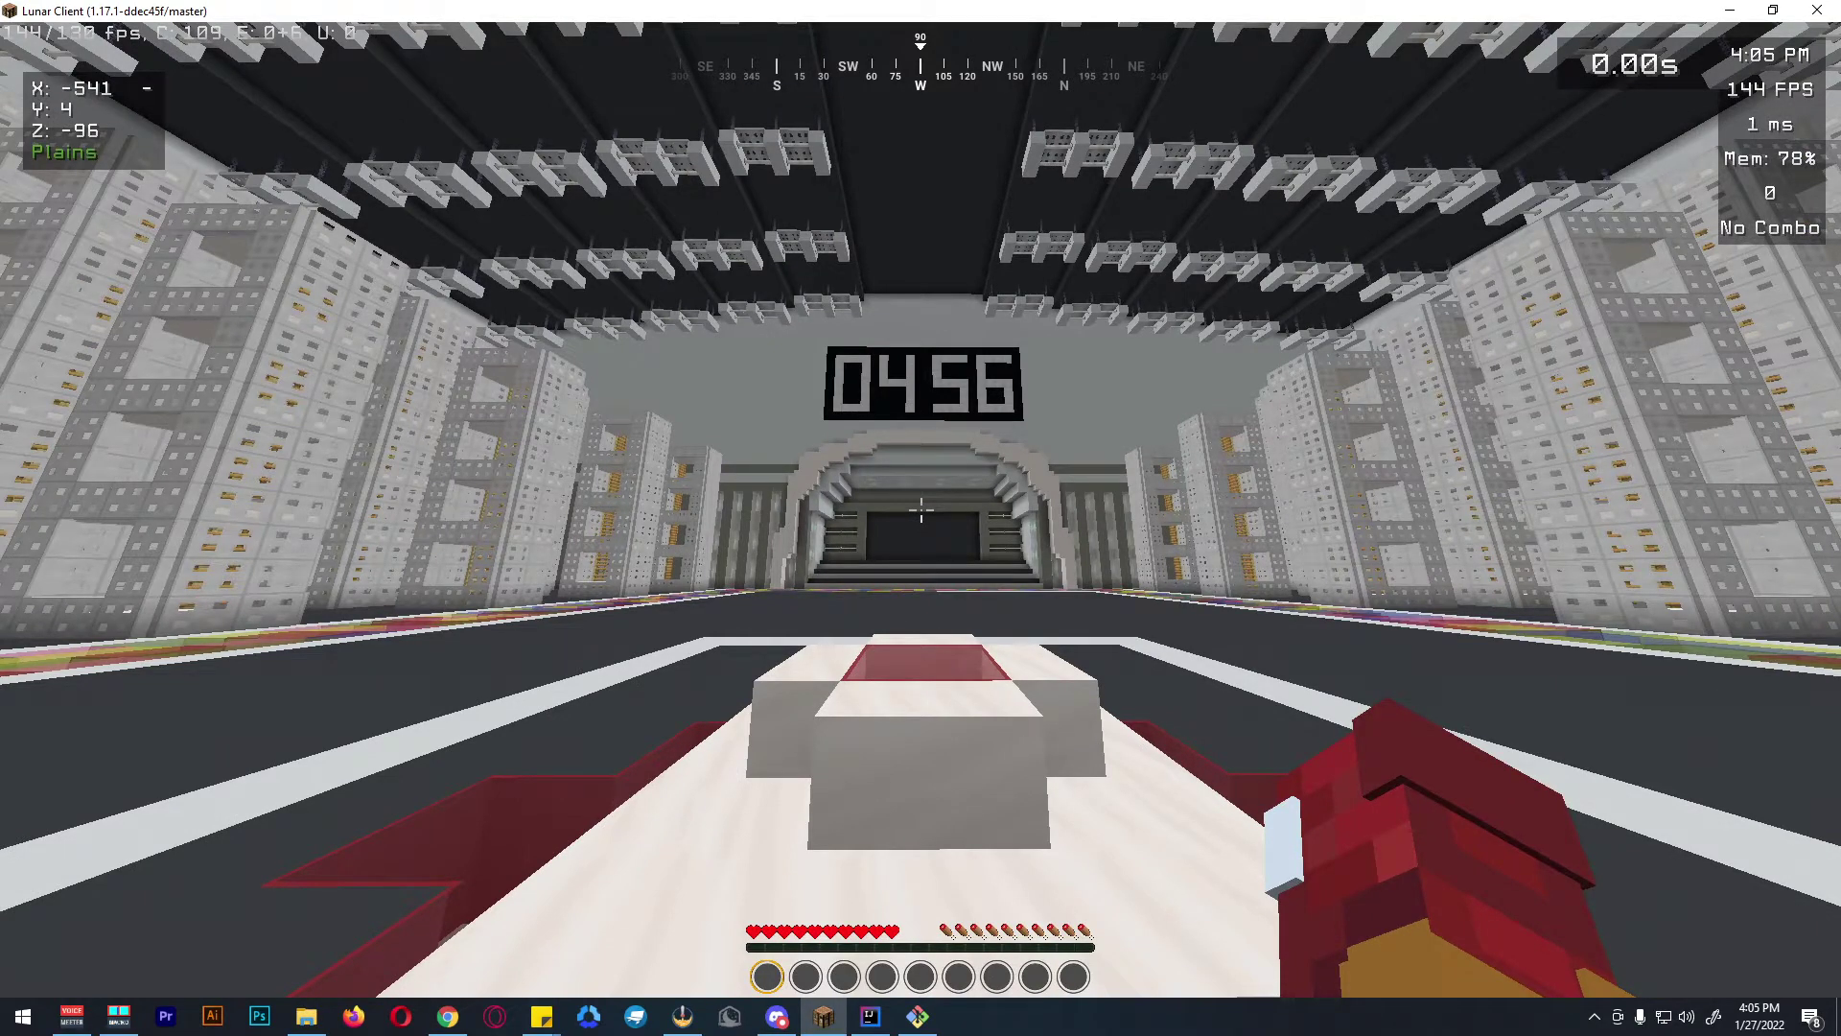
click(921, 511)
click(920, 510)
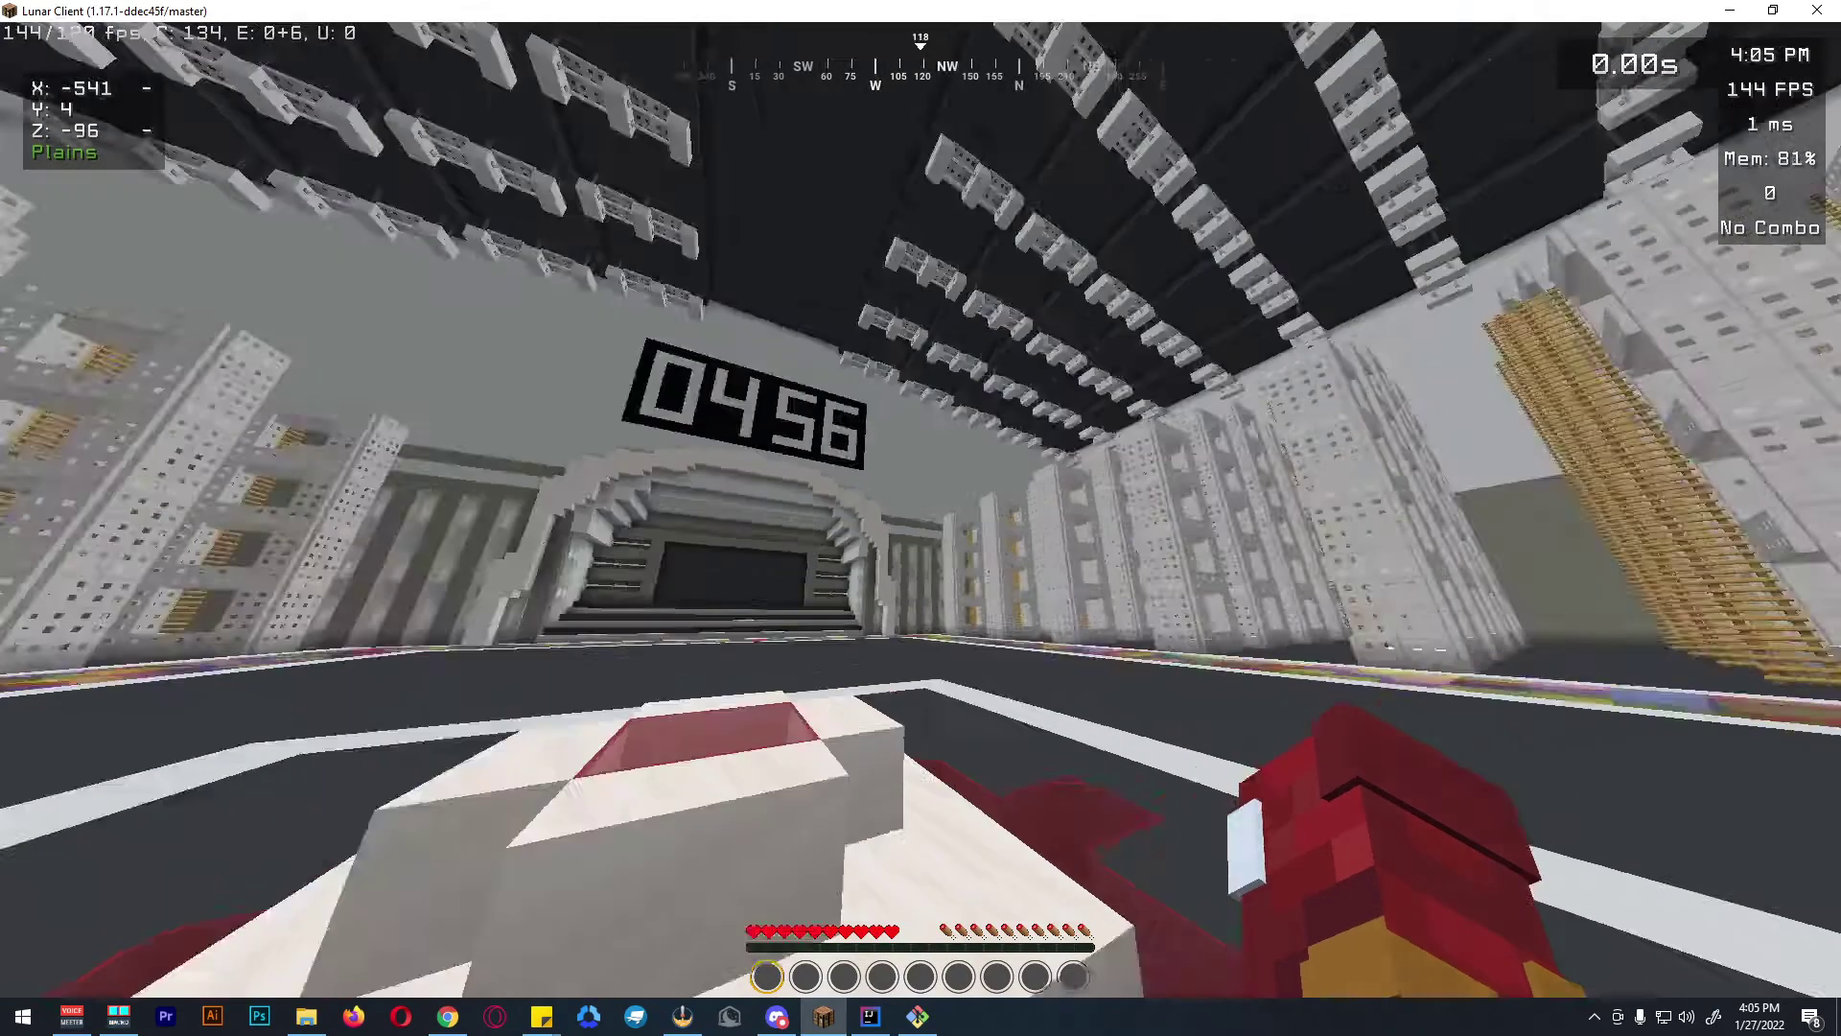
click(920, 510)
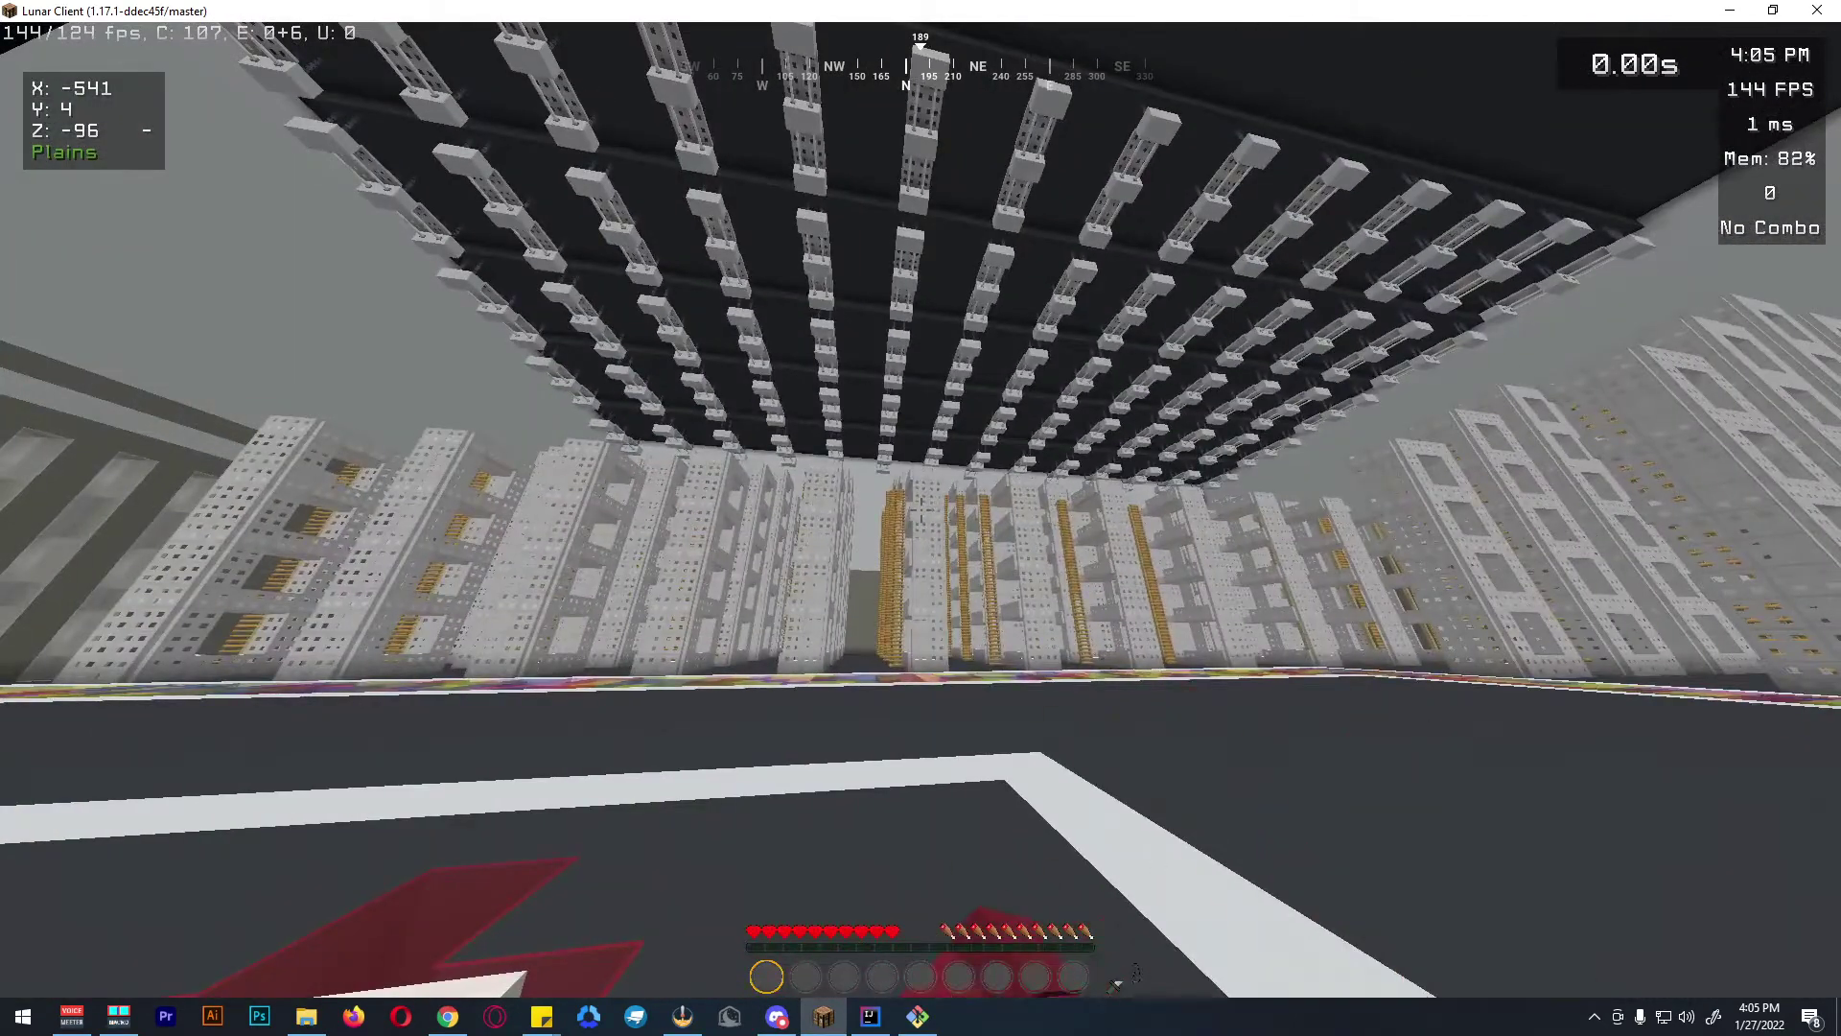
Step: Reopen the Events lobby's settings and set its lobby world to the current world, Squid_Game
mouse_move(921, 518)
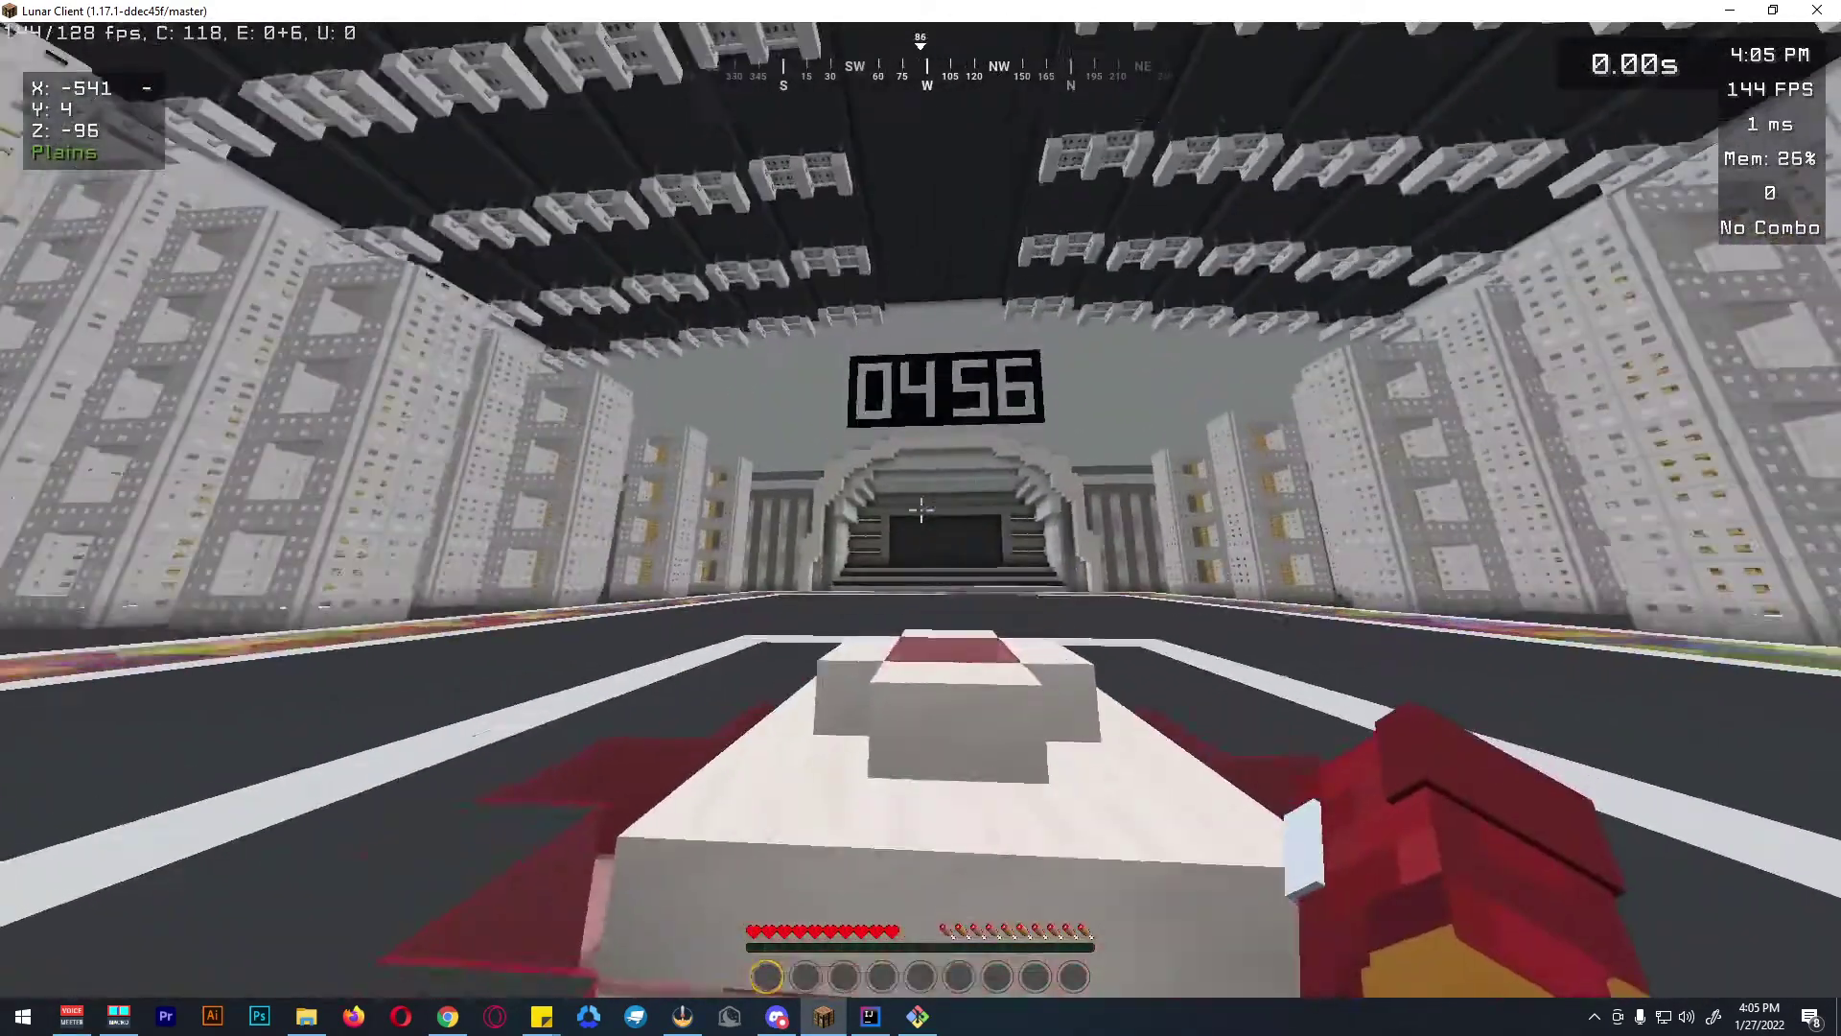
key(t)
key(Up)
key(Return)
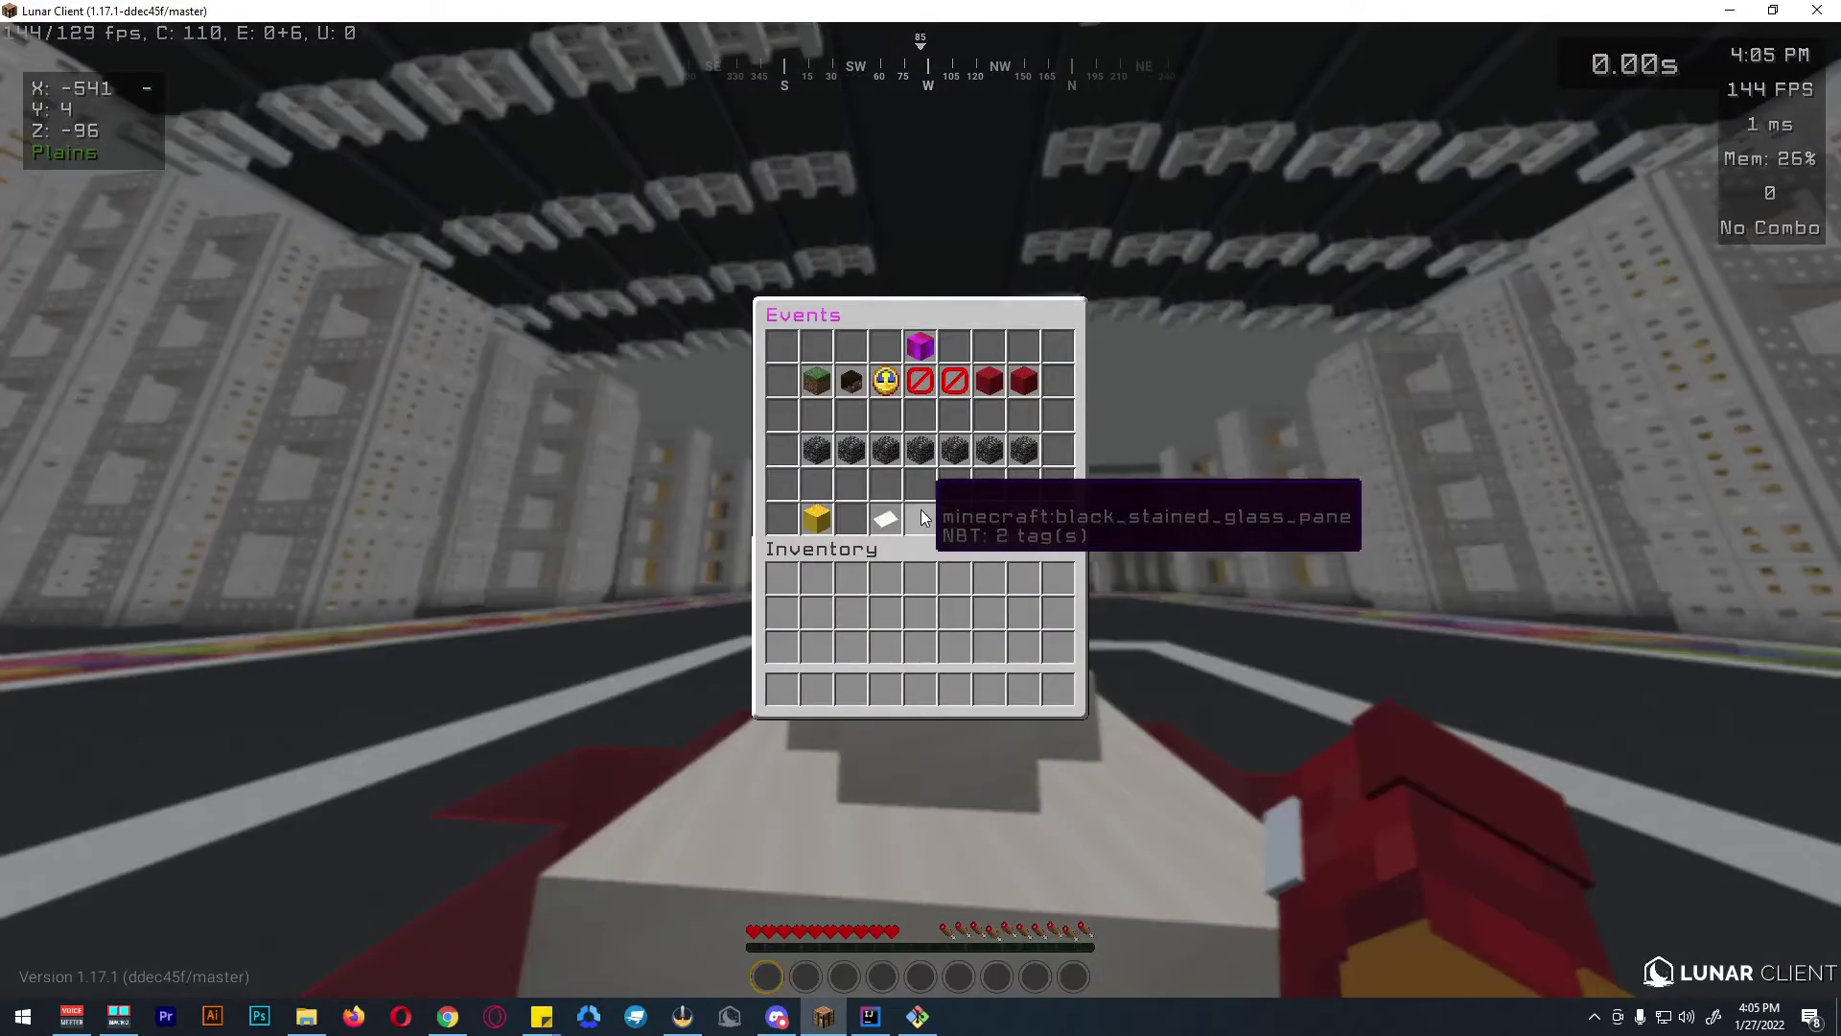
click(815, 383)
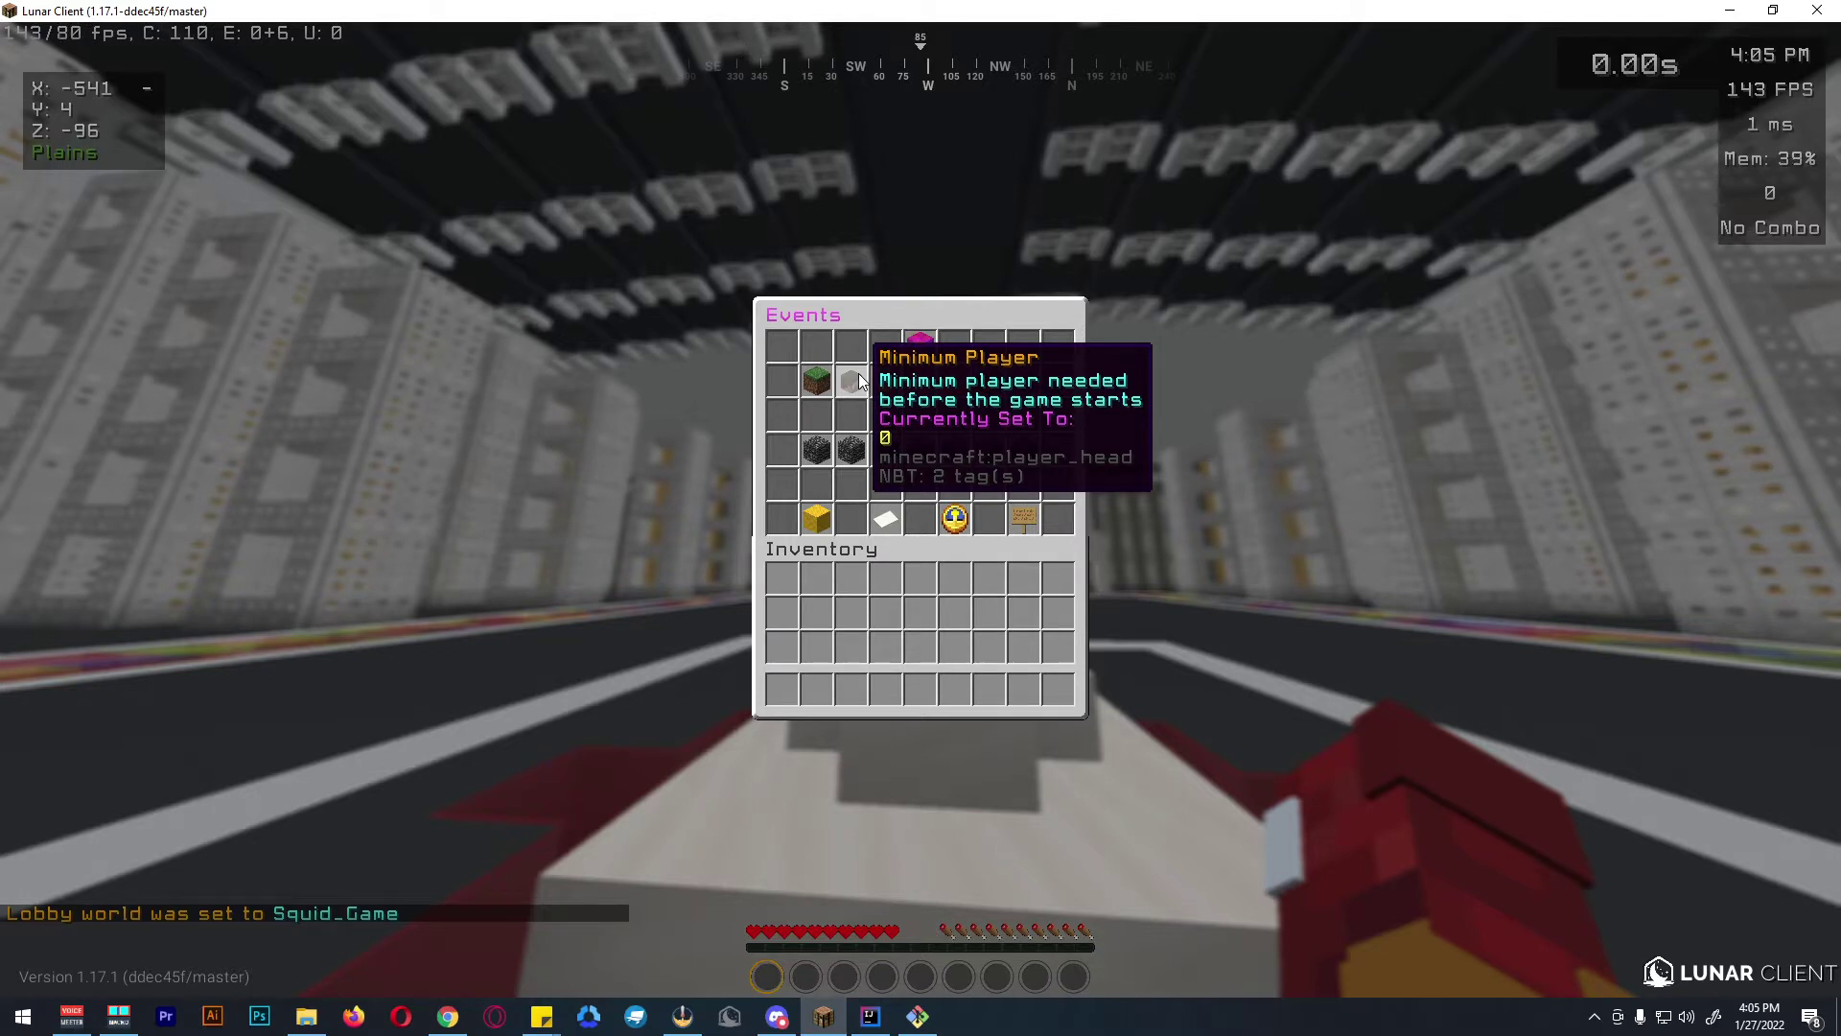
Step: Set the Events lobby's Minimum Player option to 1
click(859, 372)
text(t)
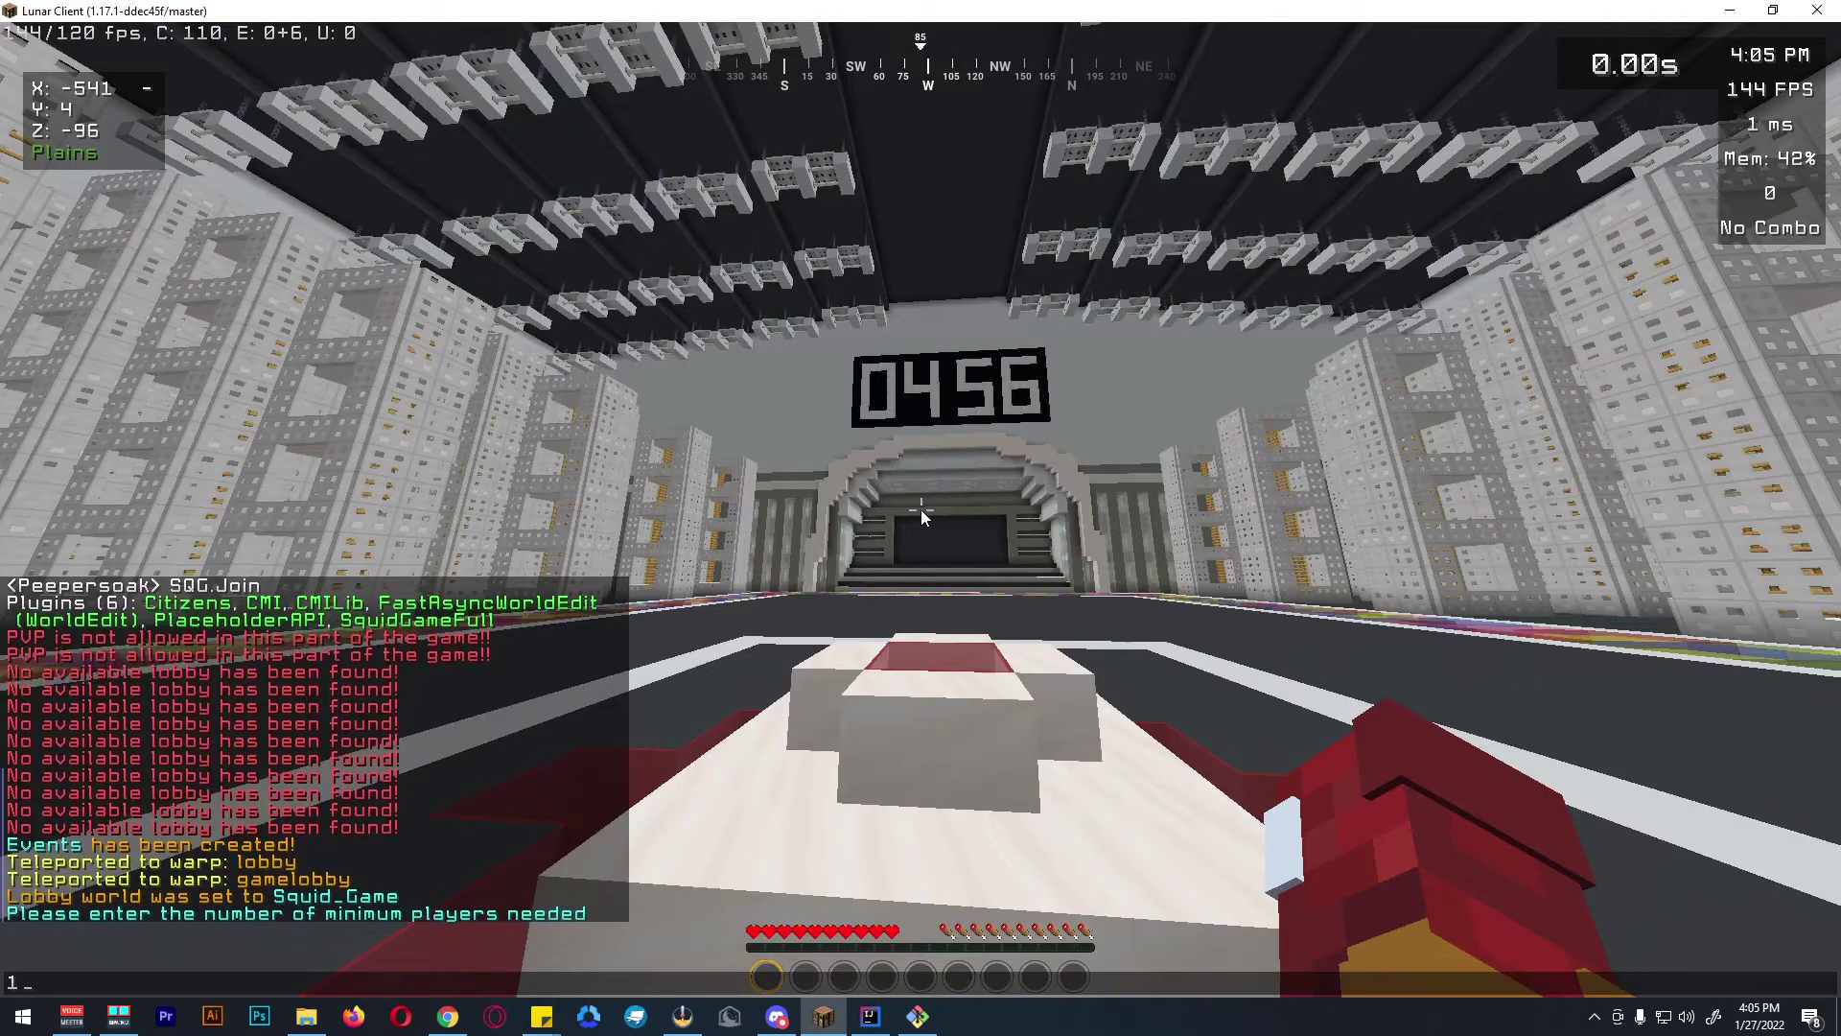
text(1)
key(Return)
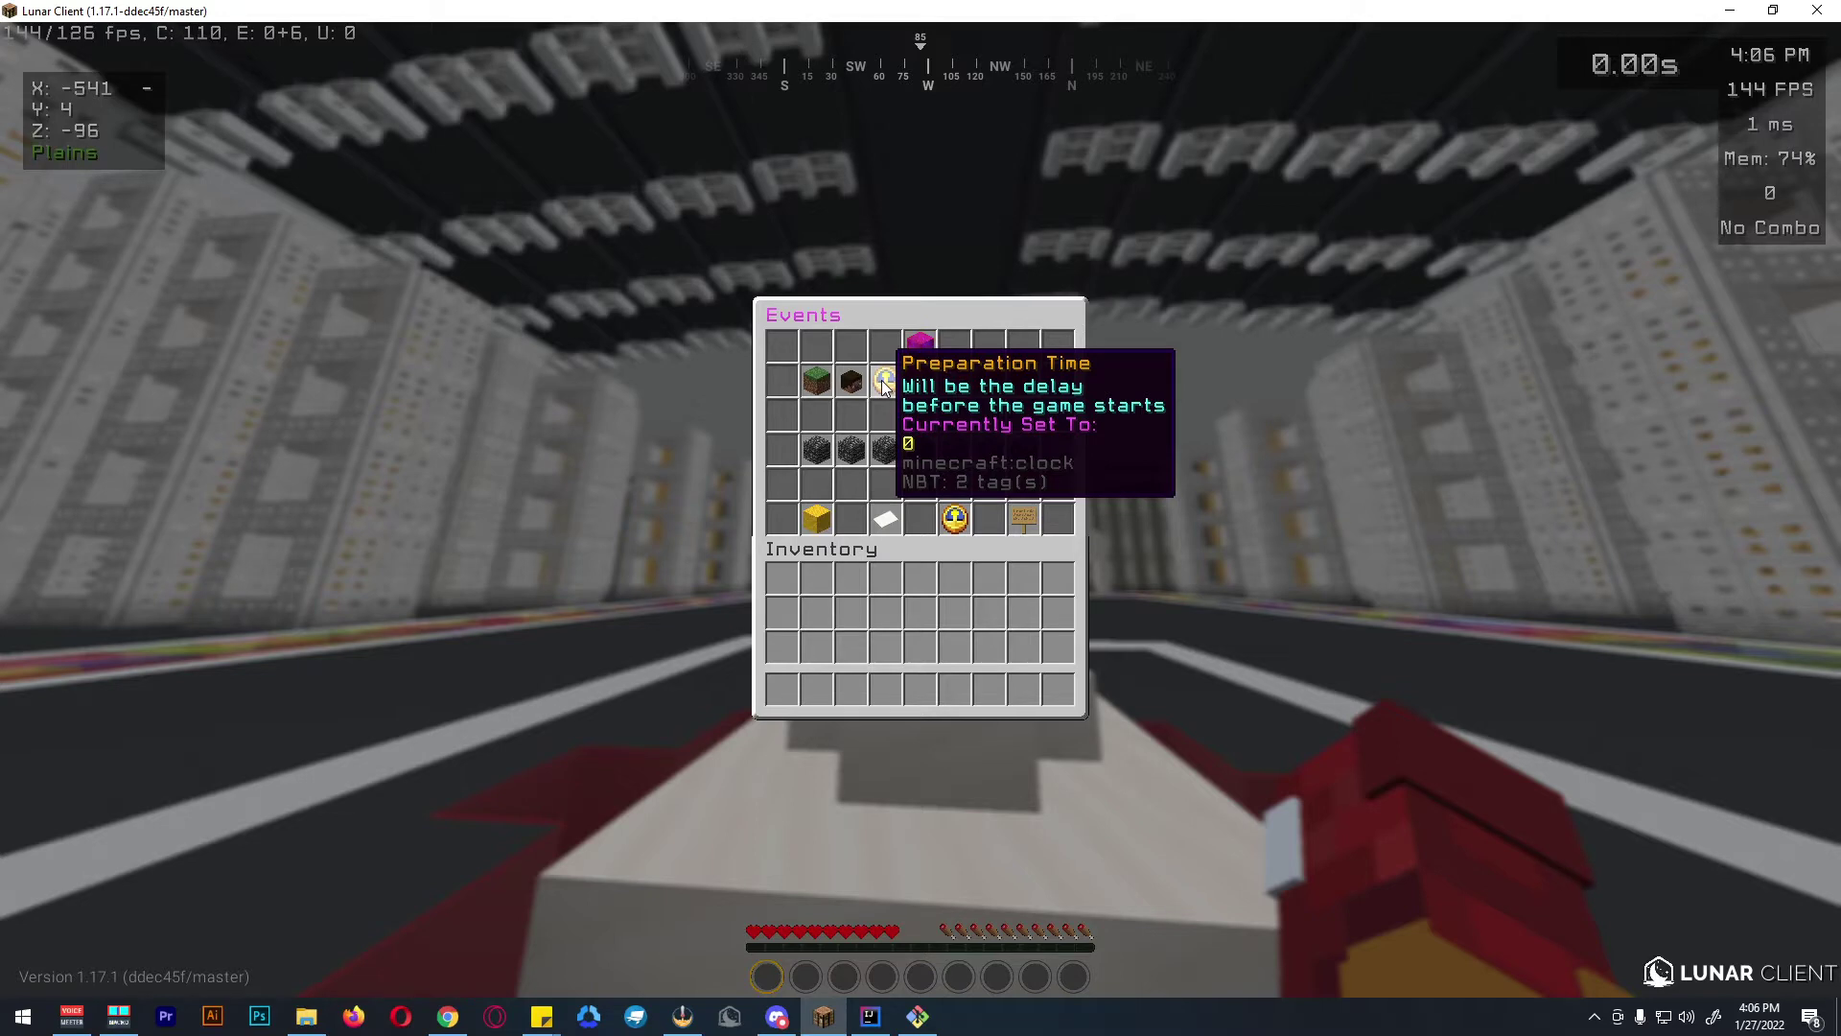
Step: Set the Events lobby's Preparation Time to 30 seconds
click(883, 385)
key(5)
key(t)
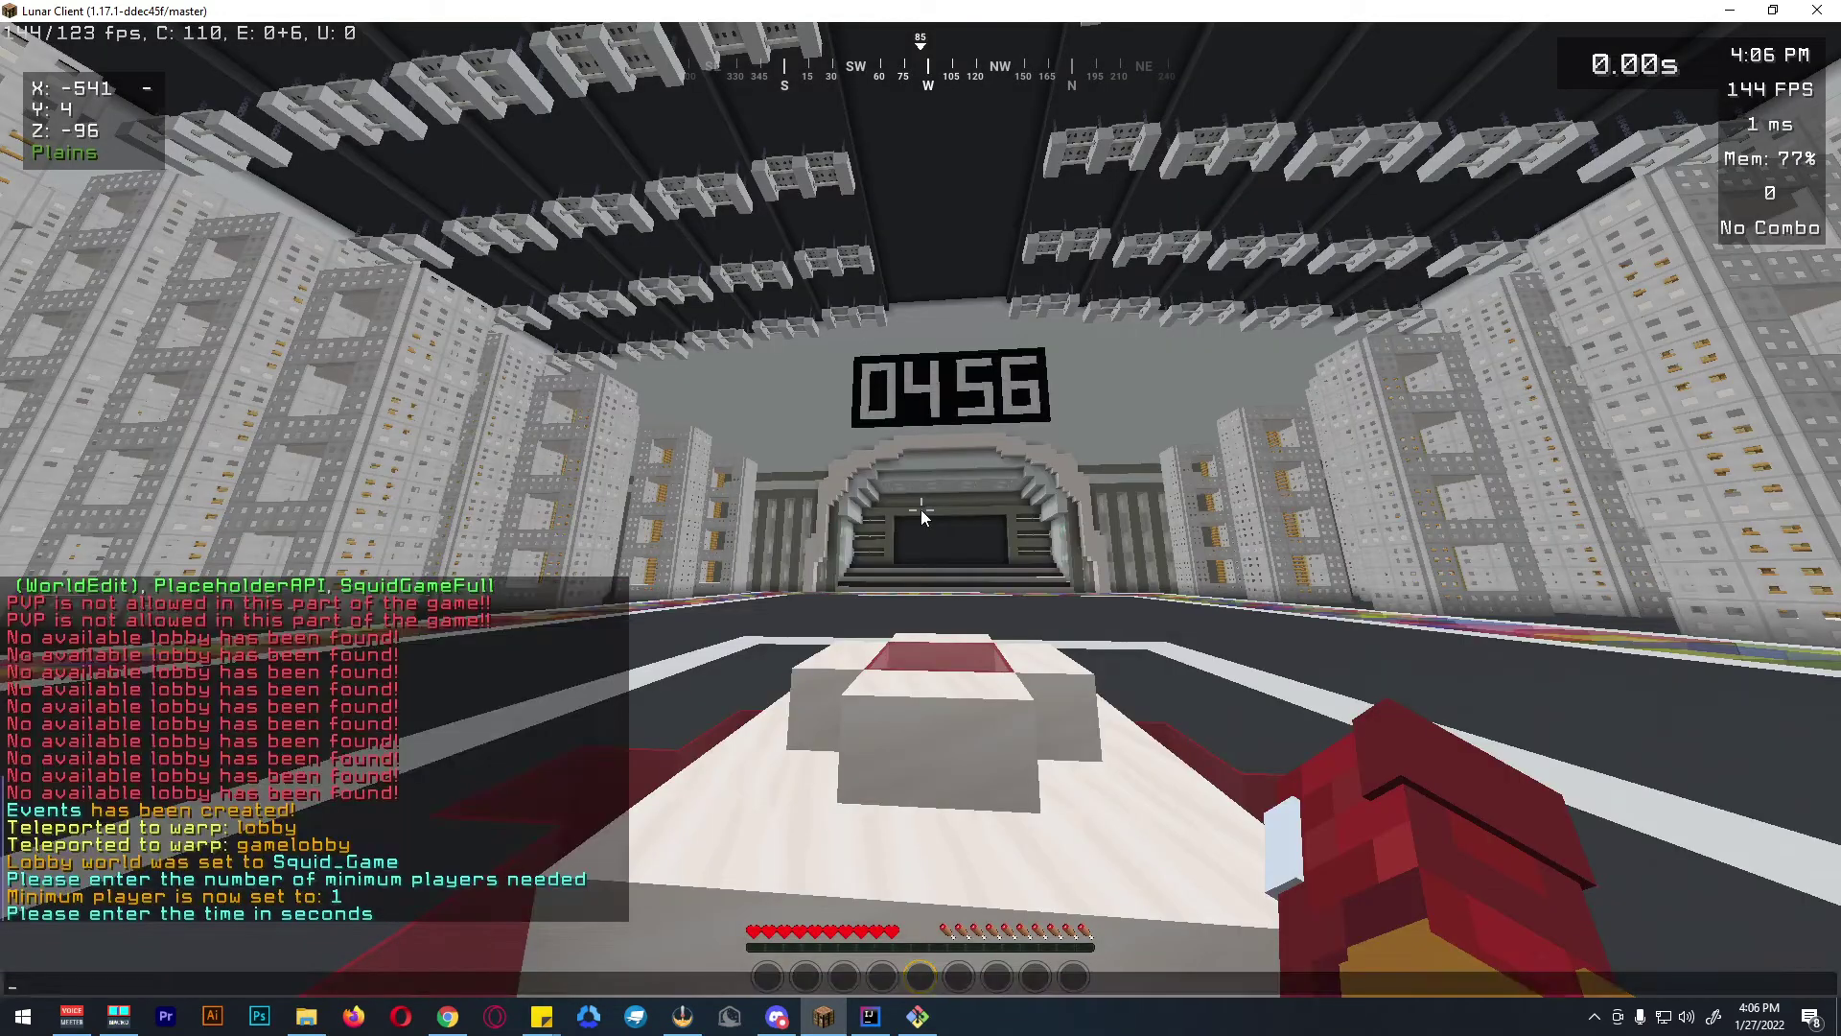
key(Return)
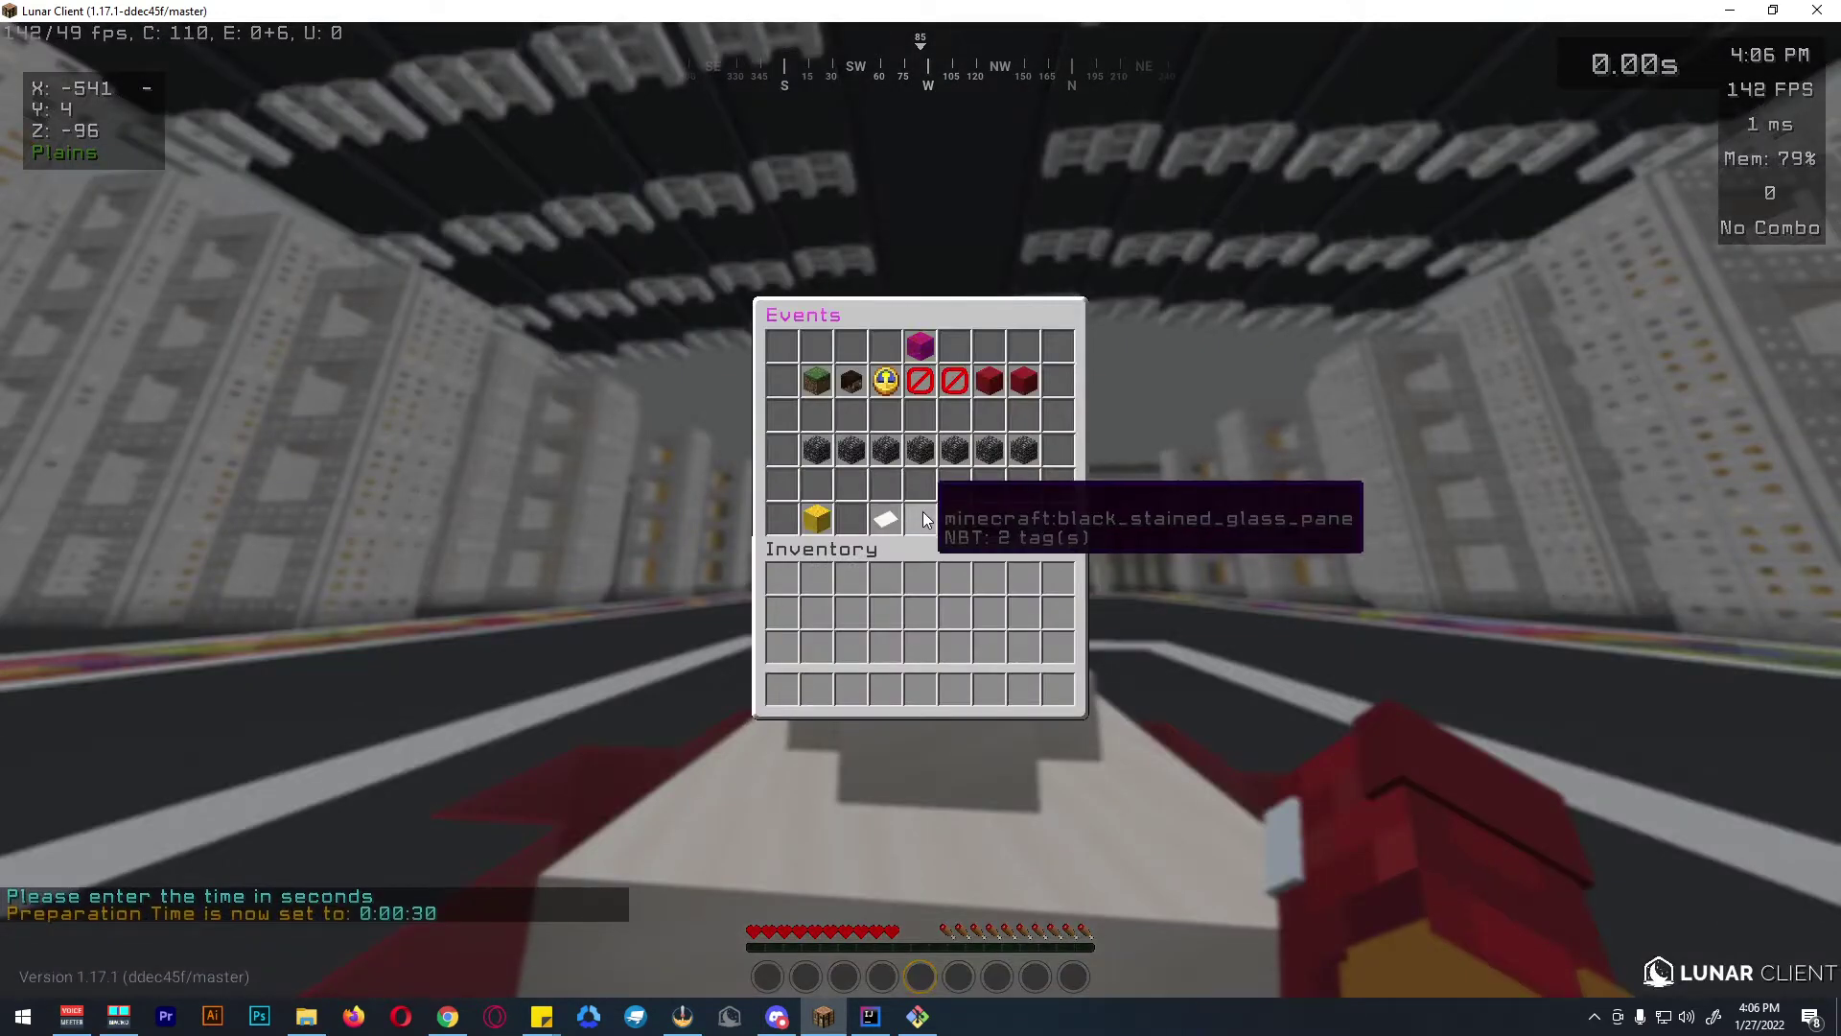